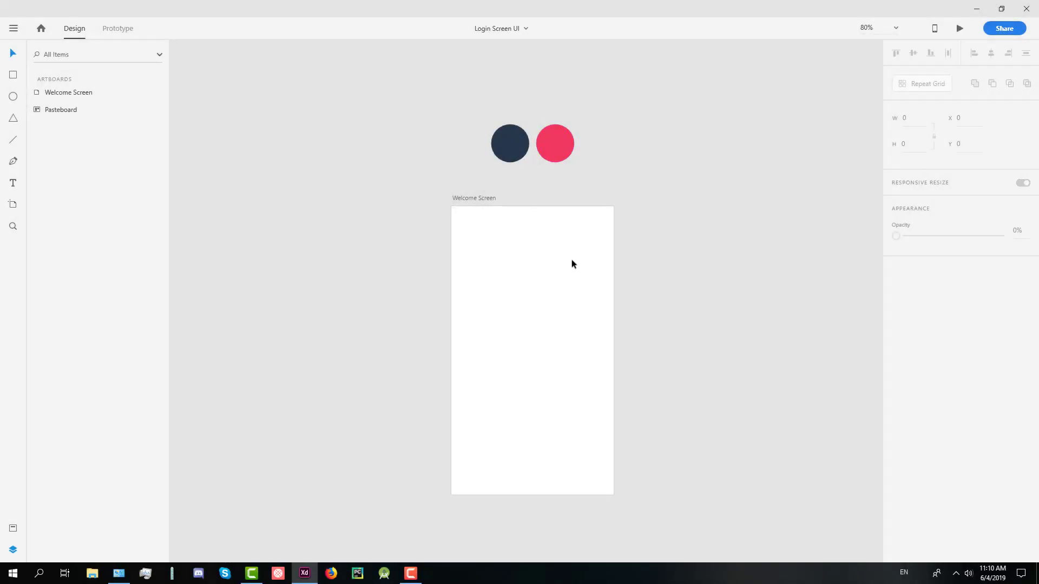
Draw a borderless white rectangle covering the whole Welcome Screen artboard.
{"action": "mouse_move", "coordinate": [619, 301]}
{"action": "left_mouse_down"}
{"action": "mouse_move", "coordinate": [587, 277]}
{"action": "mouse_move", "coordinate": [617, 296]}
{"action": "left_mouse_up"}
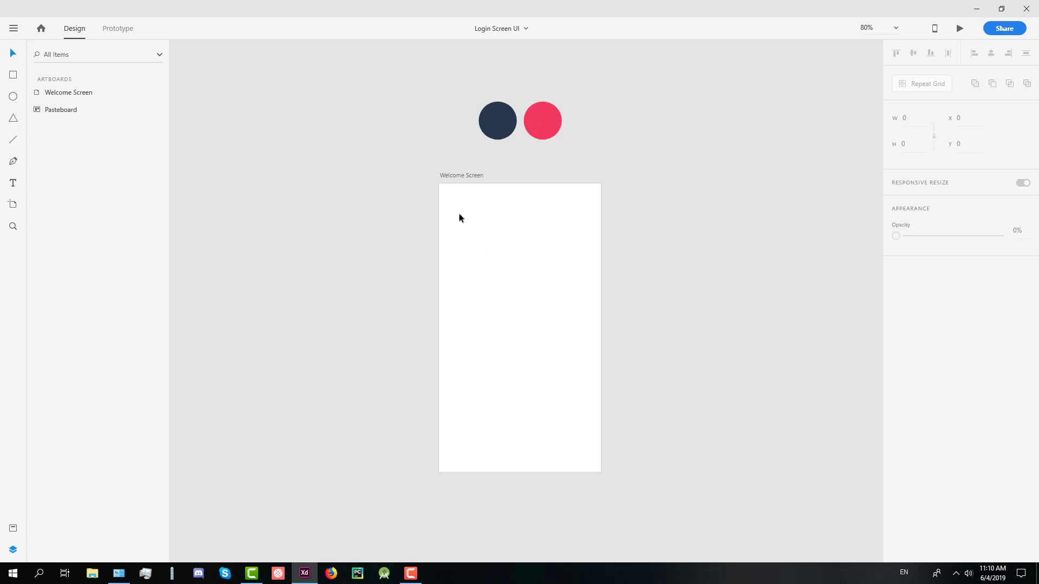
{"action": "key", "text": "r"}
{"action": "left_click_drag", "start_coordinate": [439, 184], "coordinate": [601, 472]}
{"action": "left_click", "coordinate": [896, 369]}
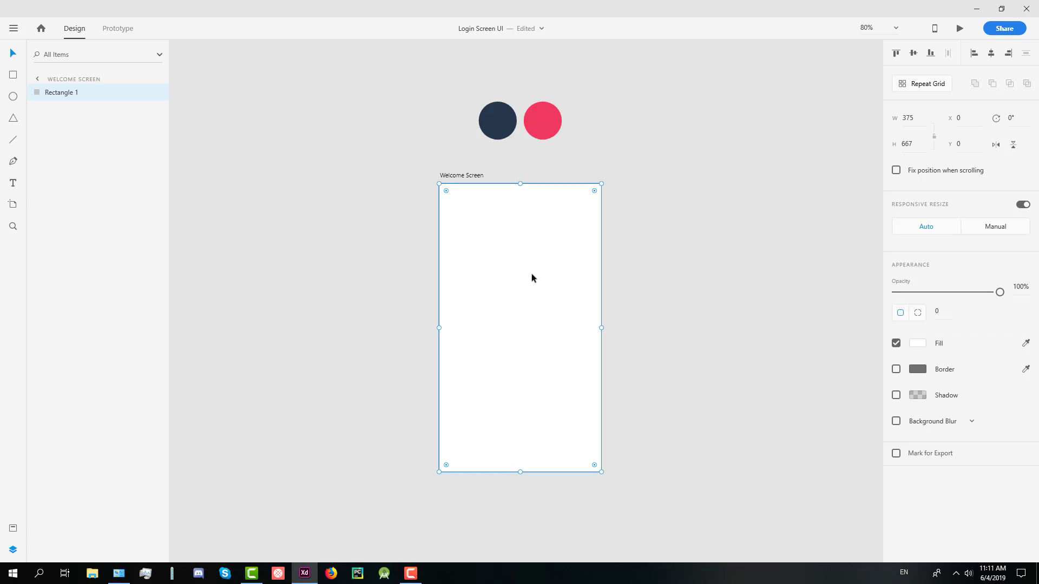
Duplicate the rectangle, shorten the copy to 465 high, and fill it navy.
{"action": "left_click_drag", "start_coordinate": [513, 281], "coordinate": [560, 292], "text": "alt"}
{"action": "left_click_drag", "start_coordinate": [518, 472], "coordinate": [517, 385]}
{"action": "left_click", "coordinate": [918, 344]}
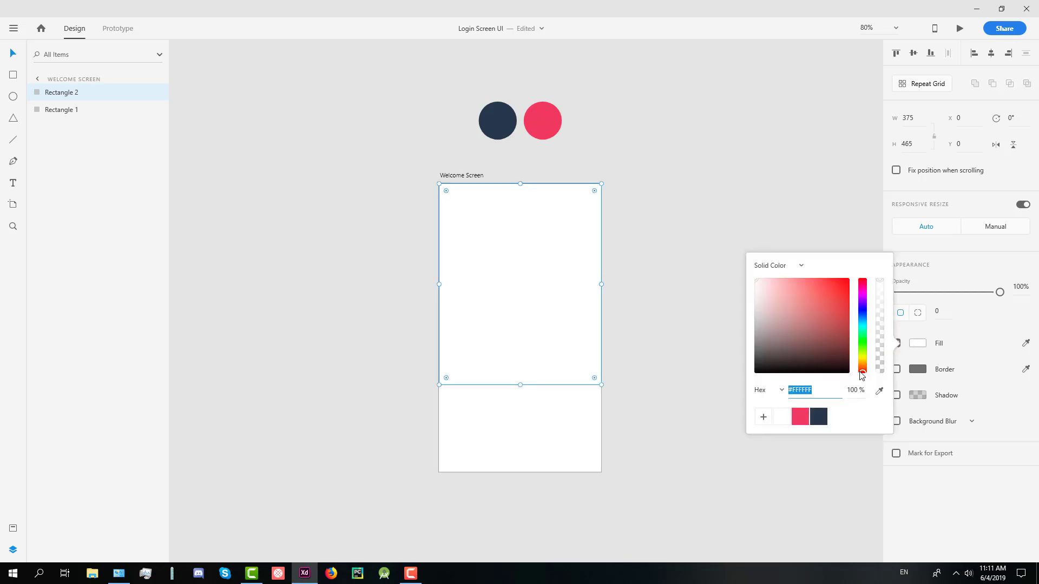
{"action": "left_click", "coordinate": [819, 418]}
{"action": "left_click", "coordinate": [650, 284]}
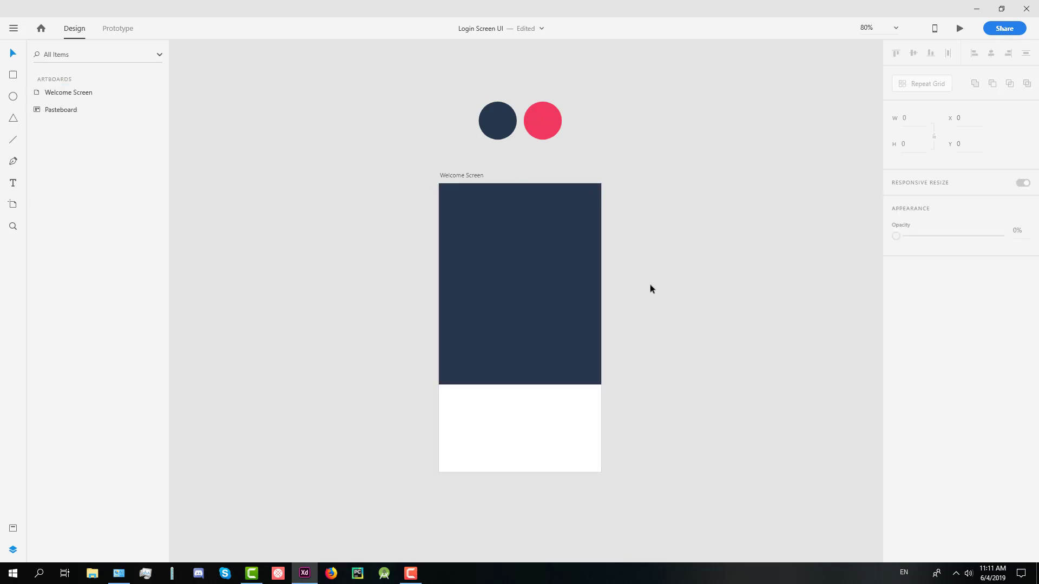
{"action": "scroll", "coordinate": [376, 280], "scroll_direction": "right", "scroll_amount": 5}
{"action": "left_click", "coordinate": [375, 281]}
Place a navy copy beside the artboard and position a large white circle over it.
{"action": "mouse_move", "coordinate": [320, 291]}
{"action": "left_mouse_down"}
{"action": "mouse_move", "coordinate": [604, 295]}
{"action": "mouse_move", "coordinate": [570, 116]}
{"action": "mouse_move", "coordinate": [536, 63]}
{"action": "left_mouse_up"}
{"action": "left_click", "coordinate": [749, 267]}
{"action": "left_click_drag", "start_coordinate": [758, 285], "coordinate": [707, 290]}
{"action": "left_click_drag", "start_coordinate": [803, 264], "coordinate": [680, 333]}
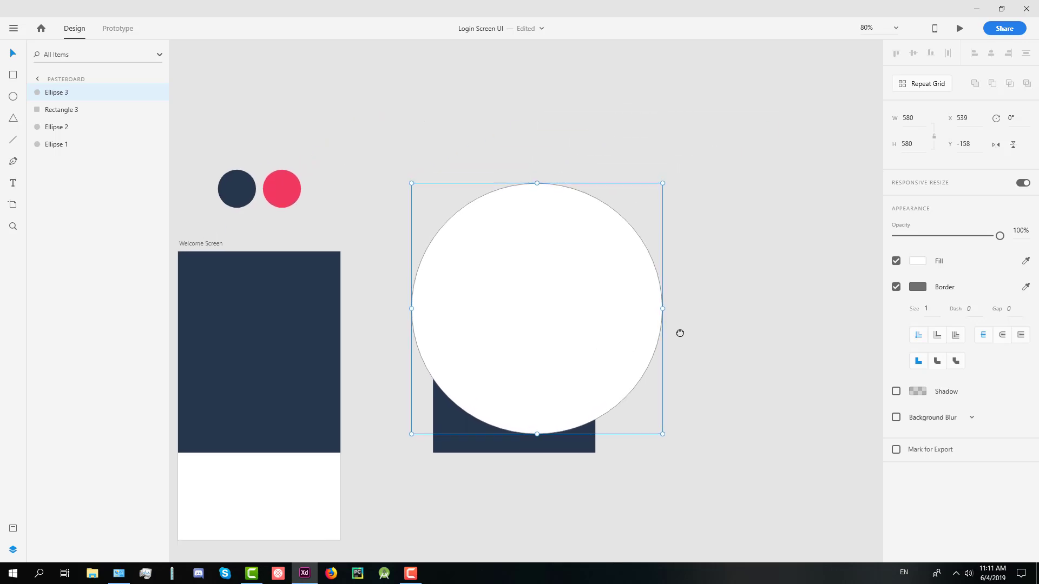
{"action": "left_click_drag", "start_coordinate": [567, 348], "coordinate": [567, 369]}
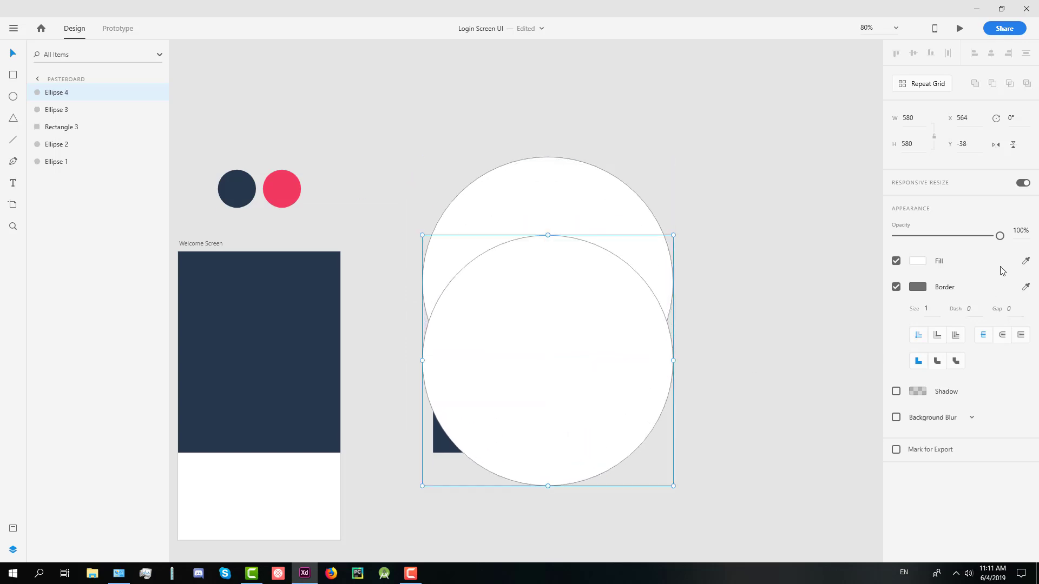
Duplicate the circle up and to the left, and lower its opacity to about 23%.
{"action": "left_click_drag", "start_coordinate": [1000, 236], "coordinate": [972, 236]}
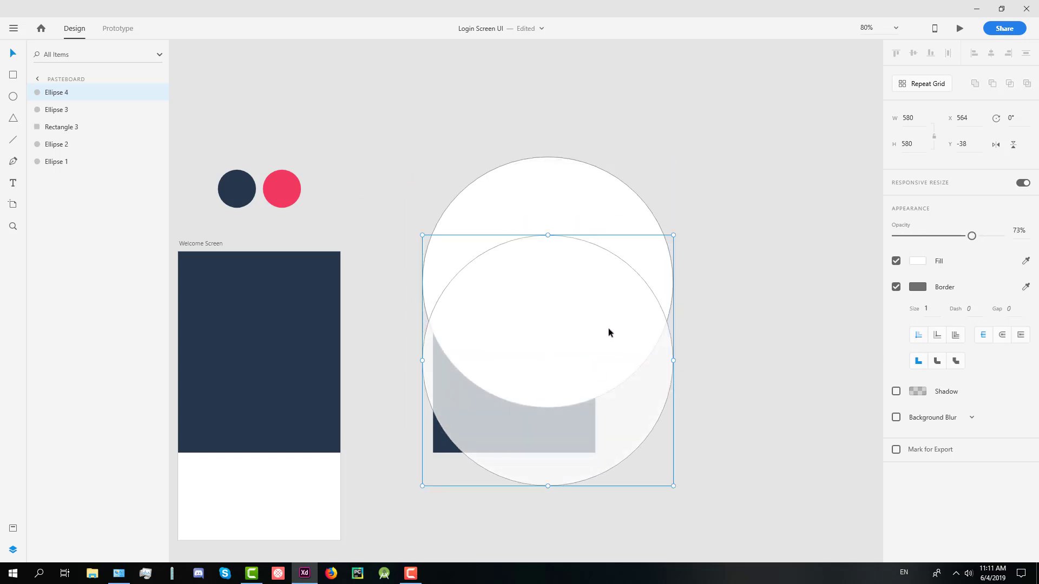
{"action": "left_click_drag", "start_coordinate": [600, 370], "coordinate": [565, 318]}
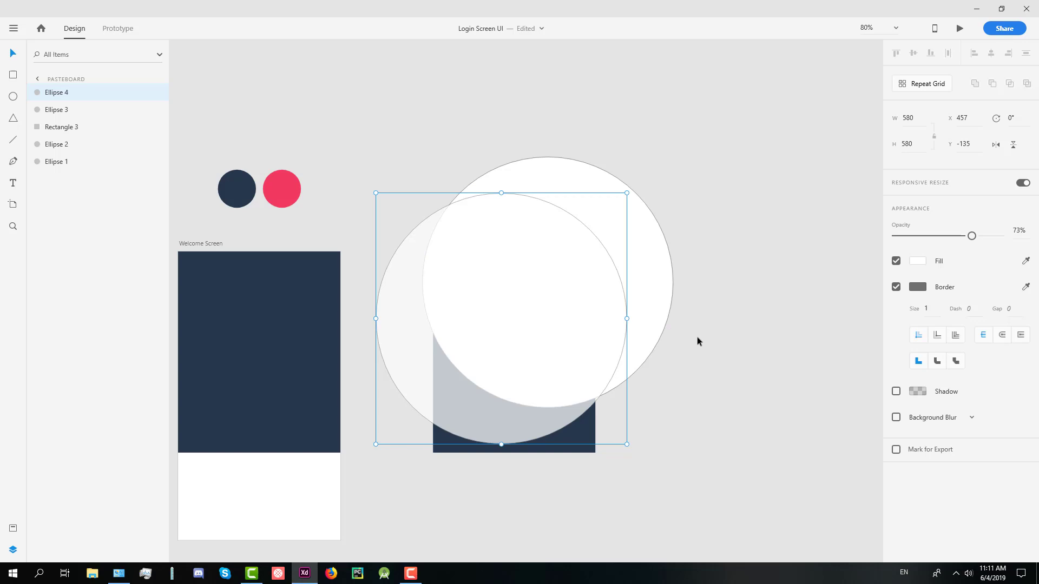
{"action": "left_click_drag", "start_coordinate": [971, 236], "coordinate": [920, 238]}
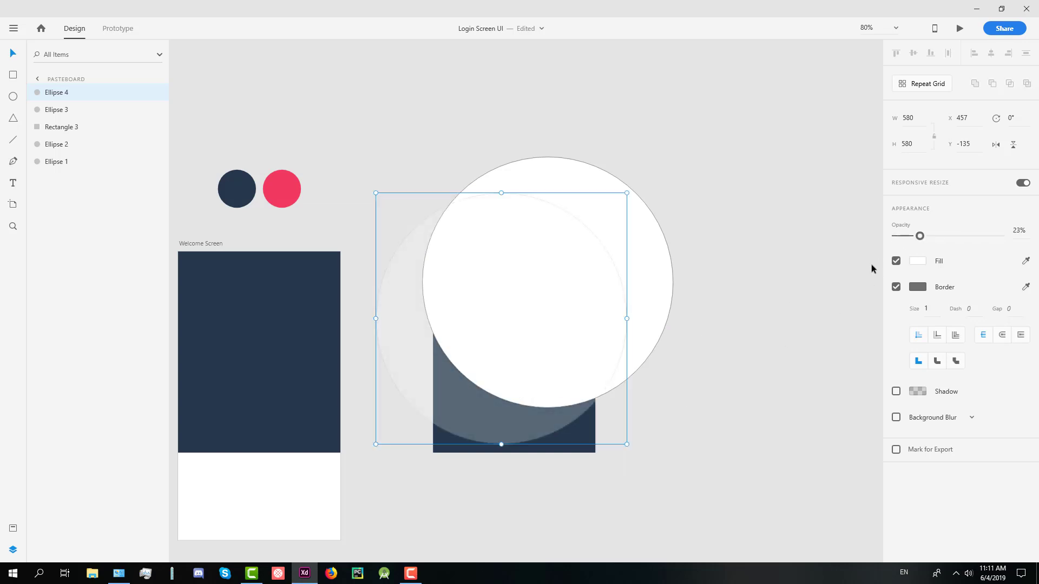
Subtract the first circle from the navy copy, then intersect with the faint circle into a crescent.
{"action": "left_click", "coordinate": [606, 435]}
{"action": "left_click", "coordinate": [589, 436]}
{"action": "left_click", "coordinate": [656, 303], "text": "shift"}
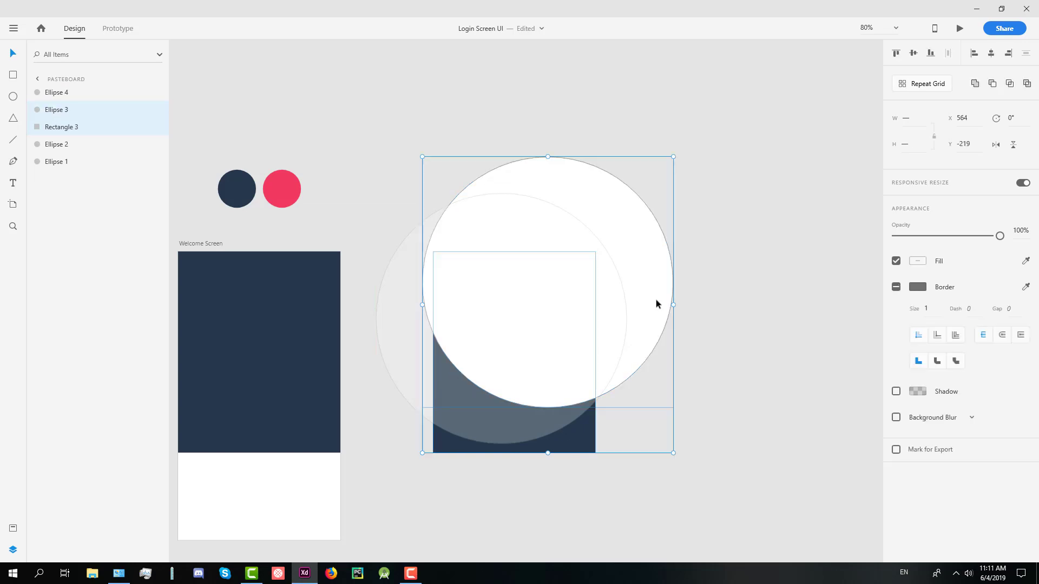
{"action": "left_click", "coordinate": [1010, 84]}
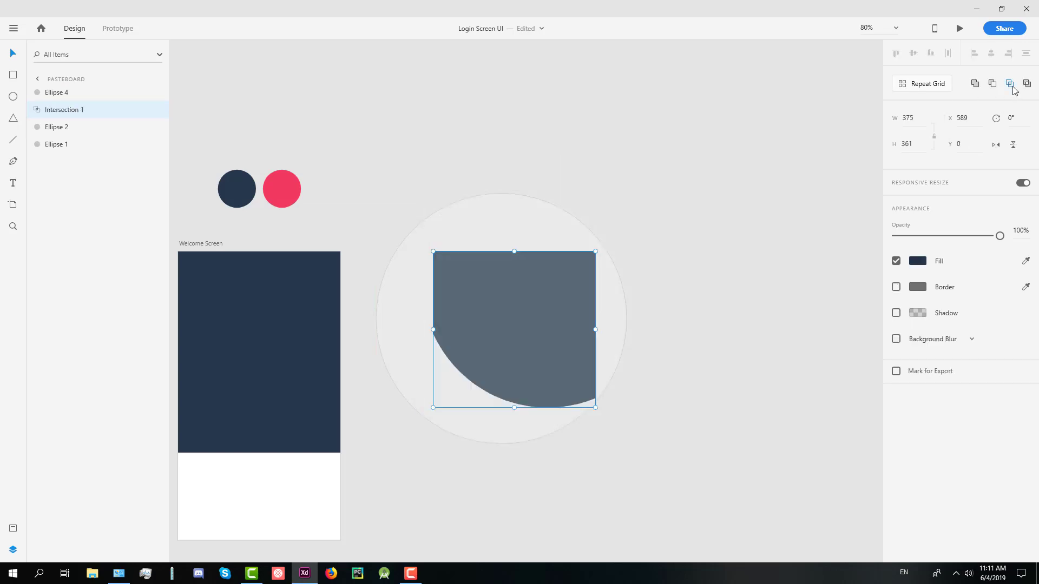
{"action": "key", "text": "ctrl+z"}
{"action": "left_click", "coordinate": [992, 84]}
{"action": "left_click", "coordinate": [693, 187]}
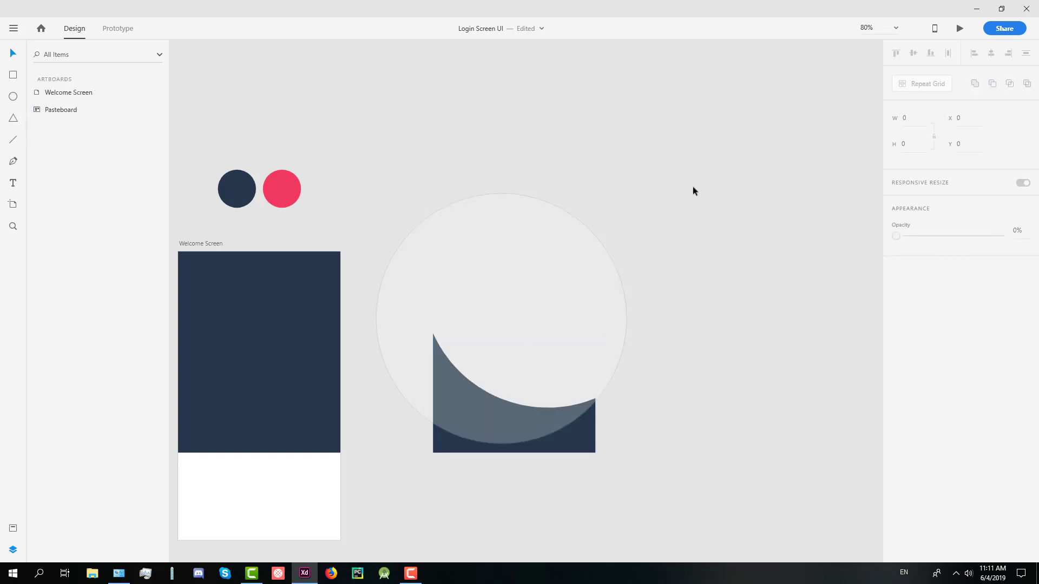
{"action": "left_click", "coordinate": [588, 376]}
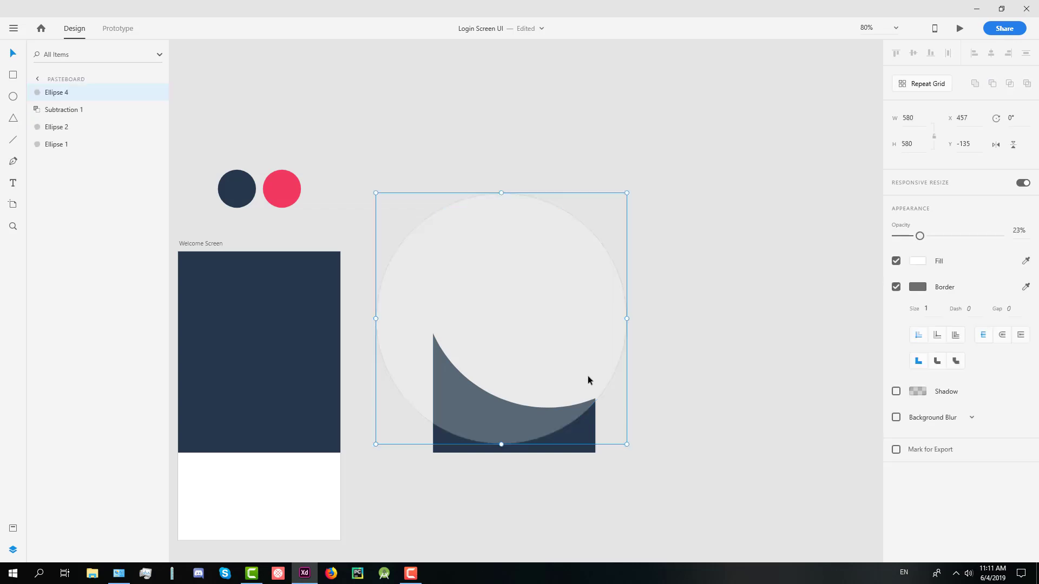
{"action": "left_click", "coordinate": [592, 448], "text": "shift"}
{"action": "left_click", "coordinate": [993, 84]}
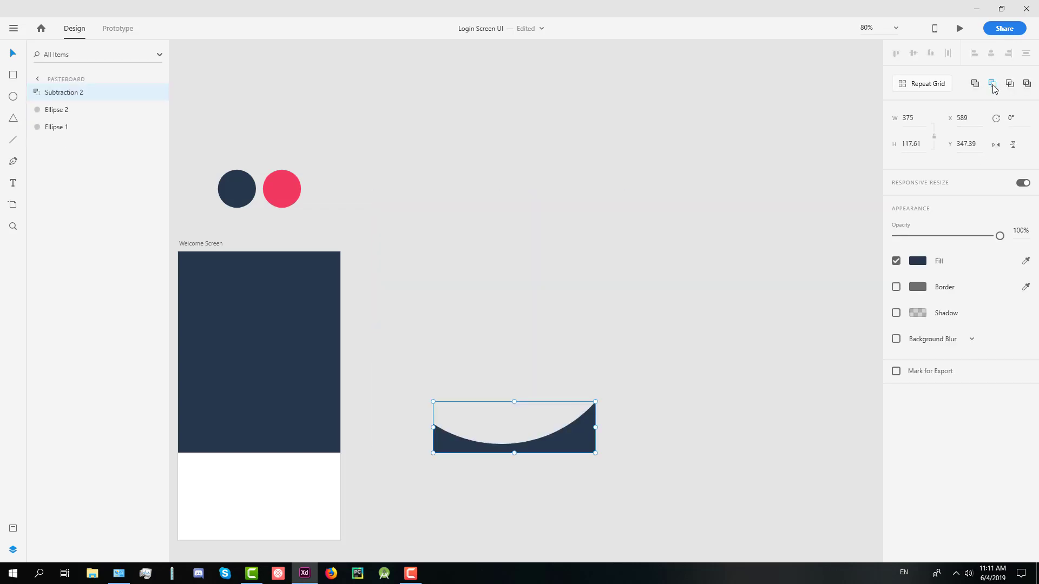
{"action": "key", "text": "ctrl+z"}
{"action": "left_click", "coordinate": [1010, 83]}
{"action": "left_click", "coordinate": [585, 312]}
Move the crescent closer to the artboard and fill it with the pink swatch.
{"action": "scroll", "coordinate": [586, 313], "scroll_direction": "down", "scroll_amount": 1}
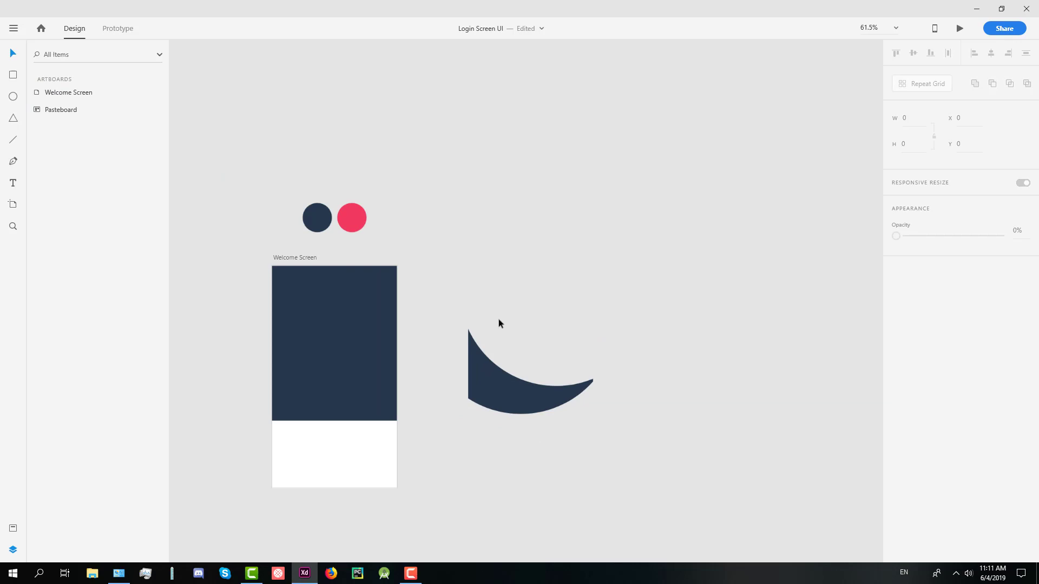
{"action": "left_click_drag", "start_coordinate": [498, 320], "coordinate": [810, 250]}
{"action": "scroll", "coordinate": [737, 349], "scroll_direction": "right", "scroll_amount": 3}
{"action": "left_click", "coordinate": [745, 359]}
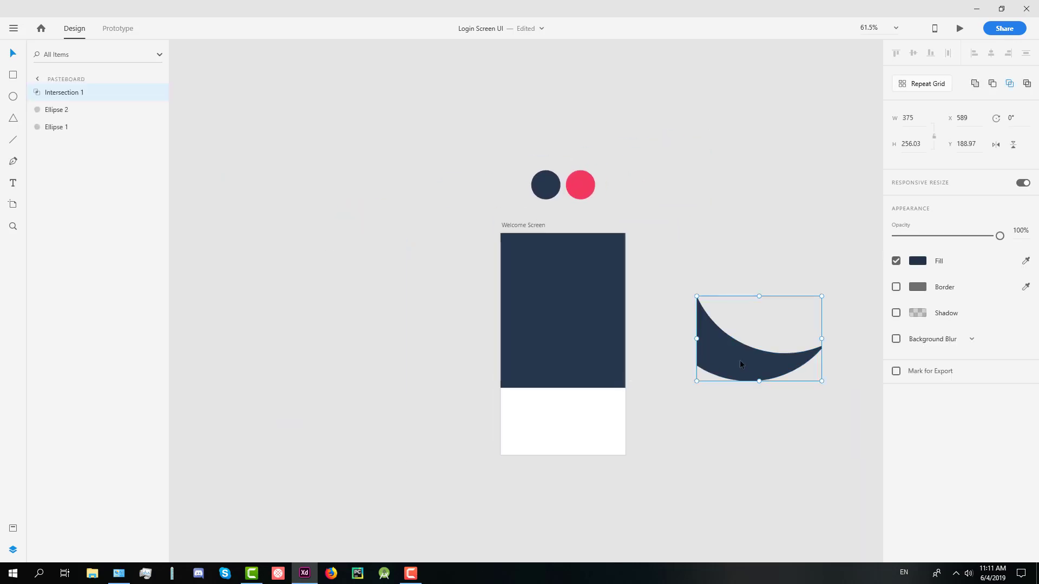
{"action": "scroll", "coordinate": [744, 359], "scroll_direction": "up", "scroll_amount": 1}
{"action": "left_click_drag", "start_coordinate": [634, 363], "coordinate": [677, 358]}
{"action": "scroll", "coordinate": [676, 359], "scroll_direction": "up", "scroll_amount": 1}
{"action": "left_click_drag", "start_coordinate": [785, 354], "coordinate": [721, 356]}
{"action": "left_click", "coordinate": [849, 246]}
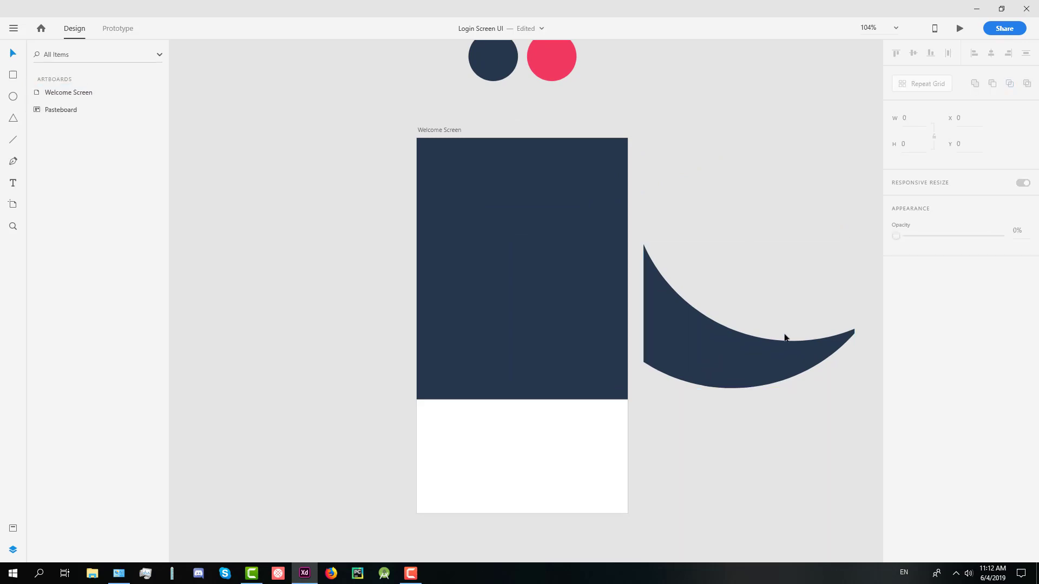
{"action": "left_click", "coordinate": [785, 349]}
{"action": "left_click", "coordinate": [918, 264]}
{"action": "left_click", "coordinate": [800, 335]}
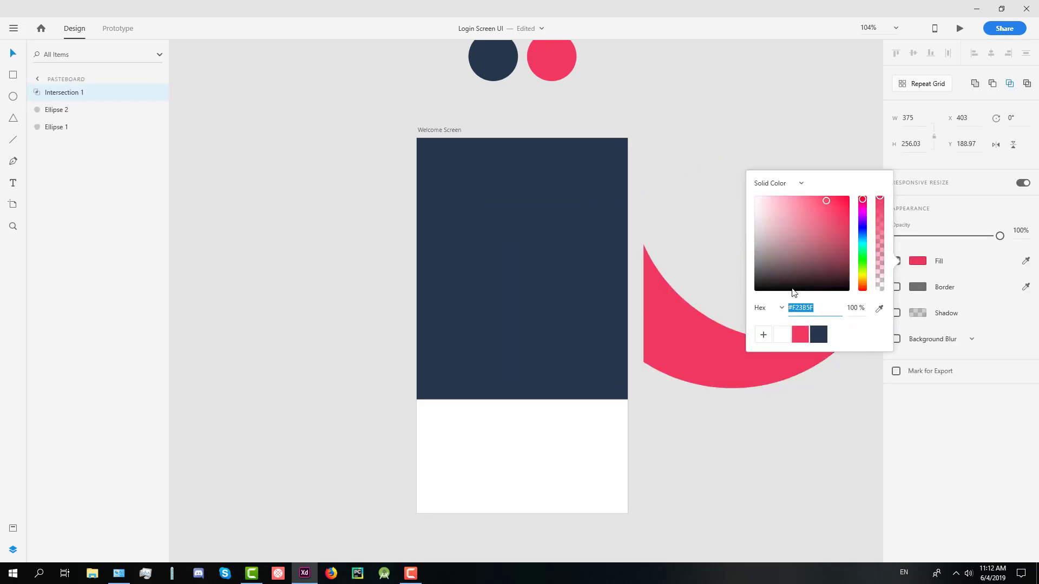
{"action": "left_click", "coordinate": [706, 275]}
Move the pink crescent onto the Welcome Screen and lengthen the navy rectangle to 501 high.
{"action": "left_click", "coordinate": [702, 366]}
{"action": "left_click_drag", "start_coordinate": [724, 371], "coordinate": [495, 432]}
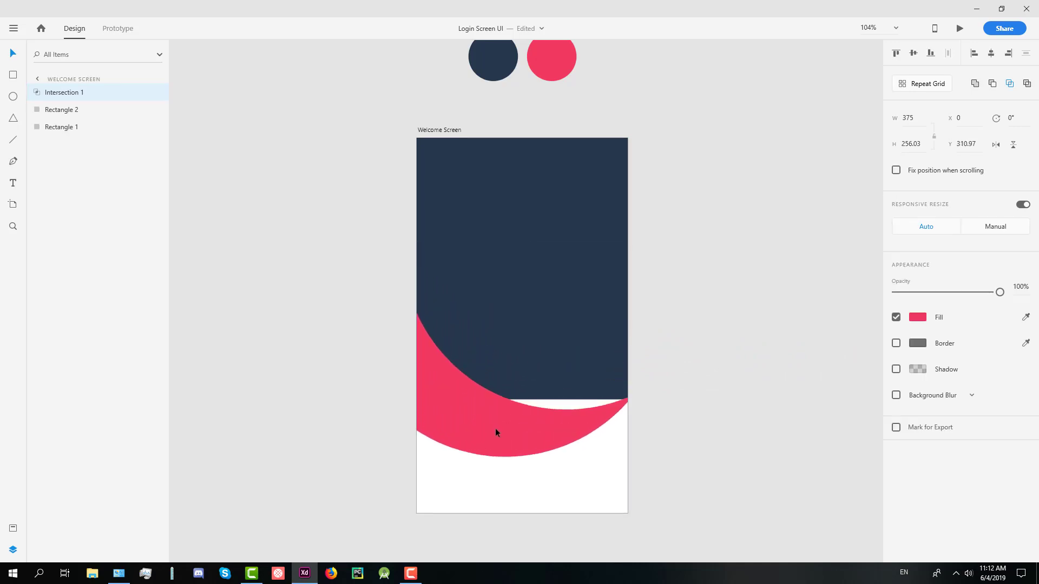
{"action": "left_click", "coordinate": [523, 391]}
{"action": "left_click_drag", "start_coordinate": [523, 399], "coordinate": [523, 420]}
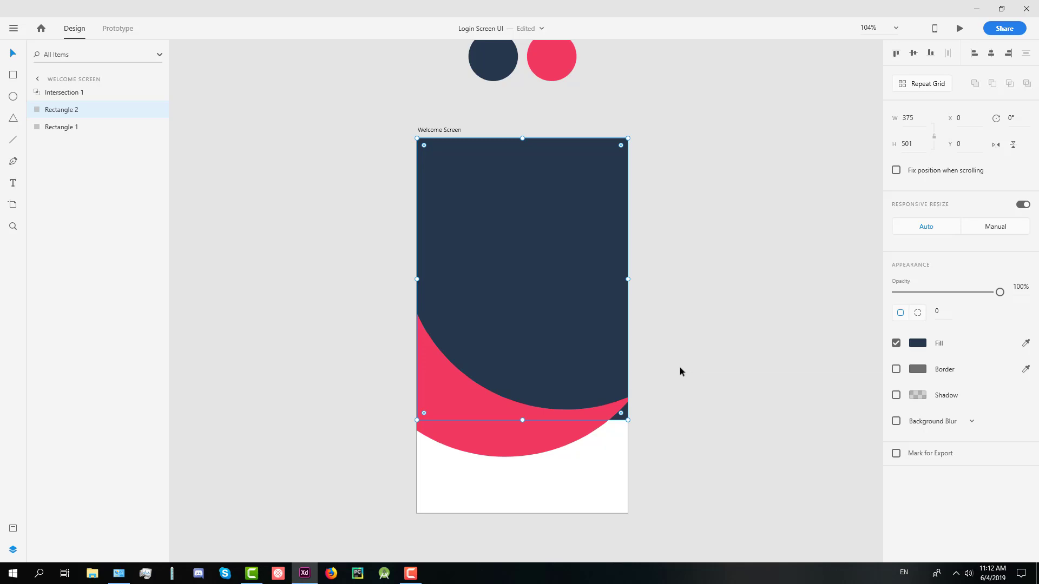
{"action": "left_click_drag", "start_coordinate": [620, 416], "coordinate": [602, 397]}
Undo the corner rounding and nudge the pink crescent slightly lower.
{"action": "key", "text": "ctrl+z"}
{"action": "left_click", "coordinate": [674, 350]}
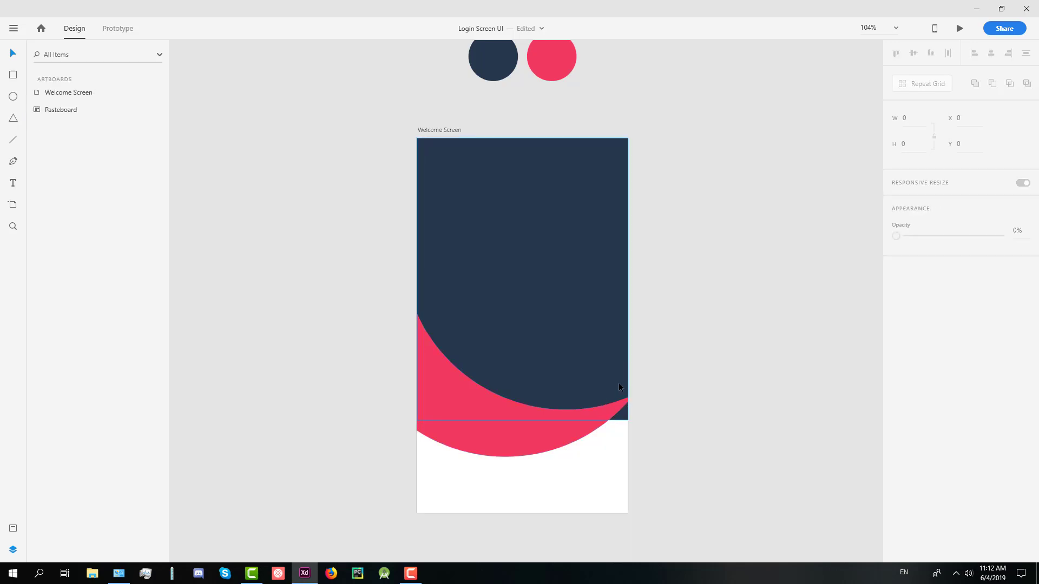
{"action": "left_click_drag", "start_coordinate": [544, 418], "coordinate": [520, 423]}
{"action": "left_click", "coordinate": [605, 267]}
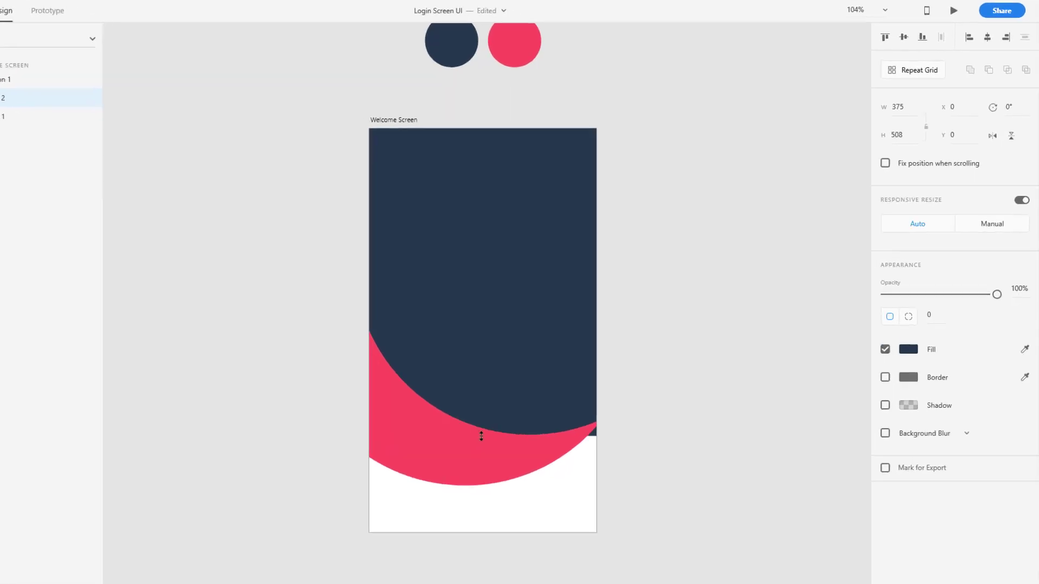
Switch the navy rectangle to per-corner radius and try bottom-right values from 10 to 25.
{"action": "left_click", "coordinate": [918, 313]}
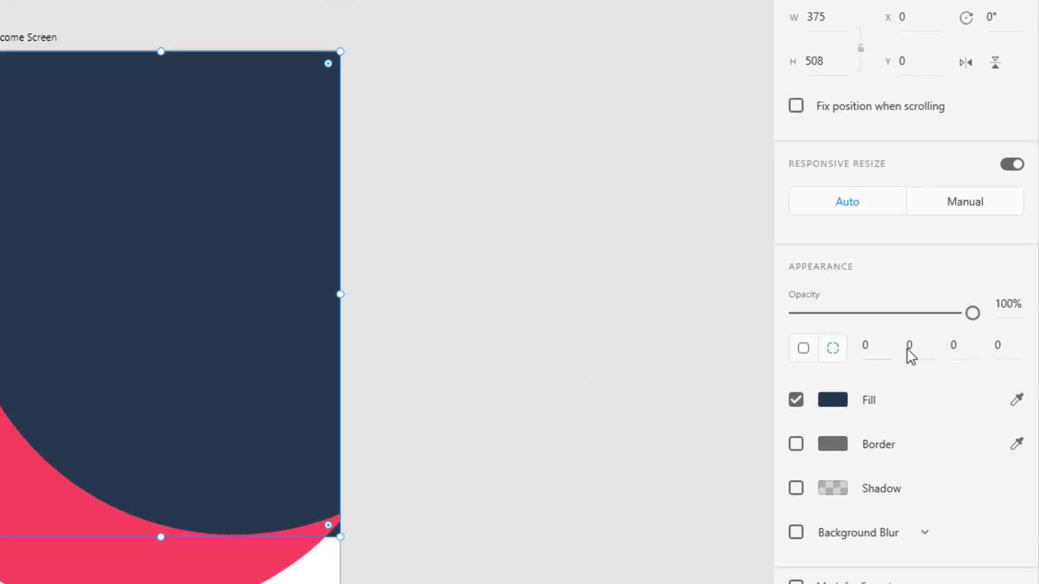
{"action": "left_click", "coordinate": [1000, 345]}
{"action": "type", "text": "0"}
{"action": "left_click", "coordinate": [973, 344]}
{"action": "type", "text": "10"}
{"action": "key", "text": "Return"}
{"action": "type", "text": "50"}
{"action": "key", "text": "Return"}
{"action": "type", "text": "40"}
{"action": "key", "text": "Return"}
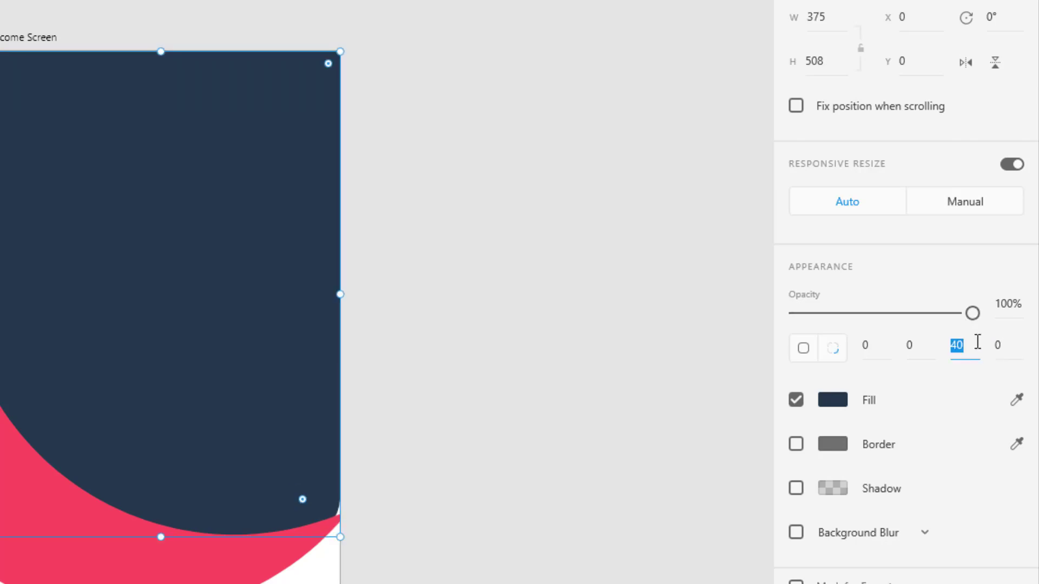
{"action": "type", "text": "30"}
{"action": "key", "text": "Return"}
{"action": "key", "text": "BackSpace"}
{"action": "type", "text": "25"}
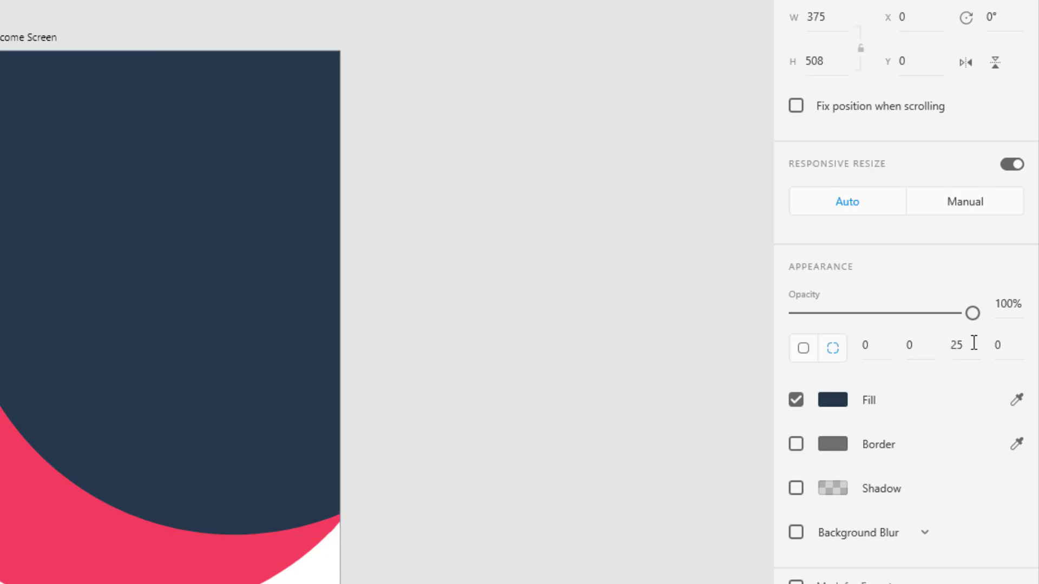
Fine-tune the bottom-right corner radius through 22, 28 and 27, settling on 26.
{"action": "left_click", "coordinate": [644, 387]}
{"action": "scroll", "coordinate": [431, 490], "scroll_direction": "up", "scroll_amount": 5}
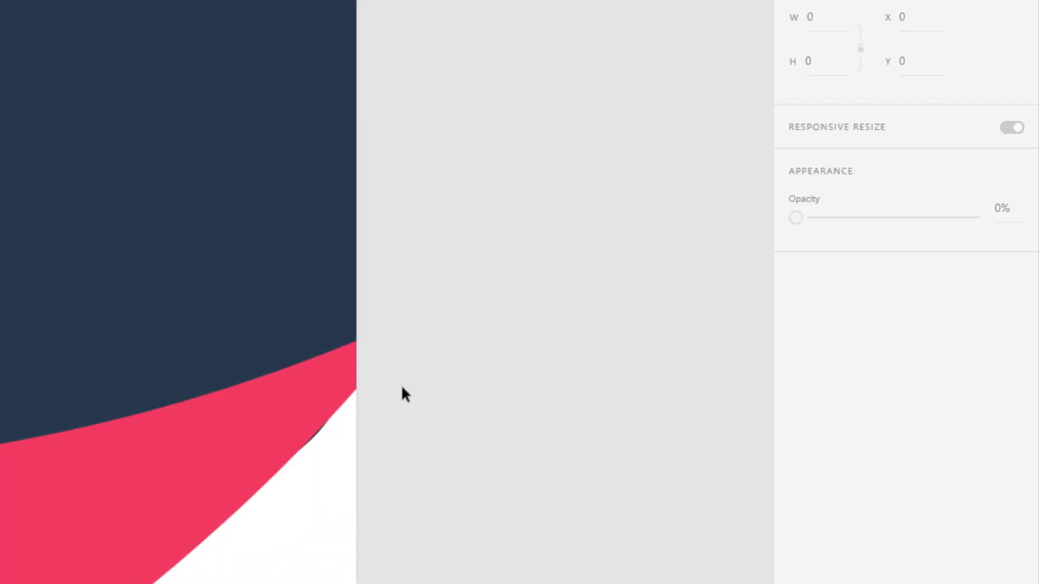
{"action": "left_click", "coordinate": [281, 331]}
{"action": "left_click", "coordinate": [958, 345]}
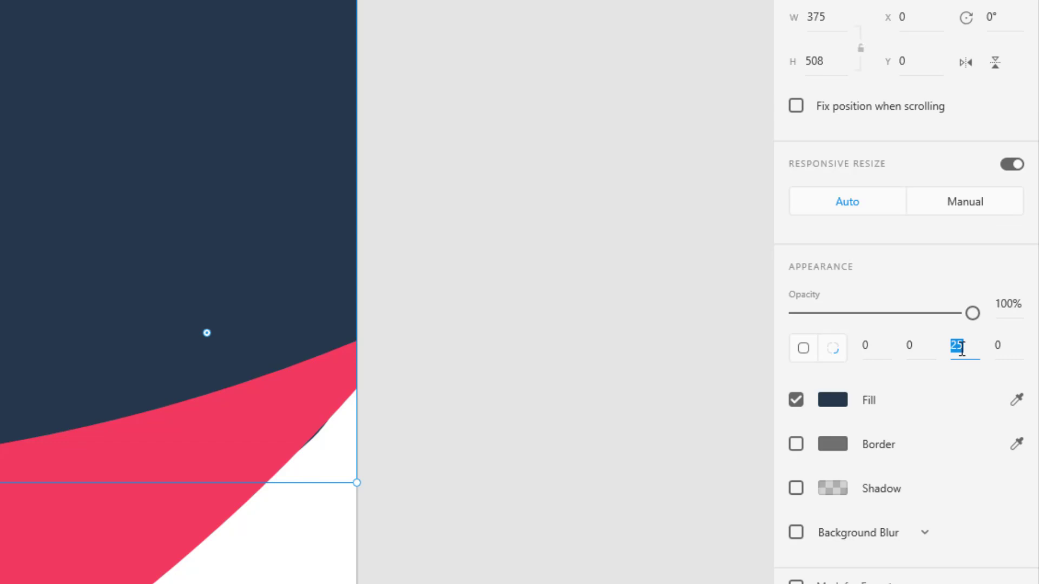
{"action": "type", "text": "22"}
{"action": "key", "text": "Return"}
{"action": "type", "text": "28"}
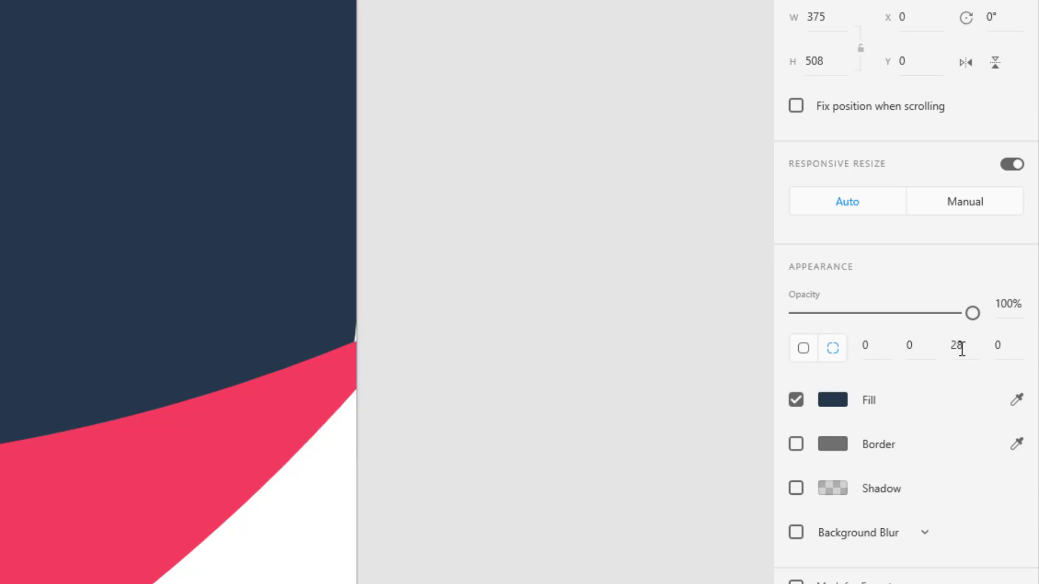
{"action": "key", "text": "Return"}
{"action": "type", "text": "27"}
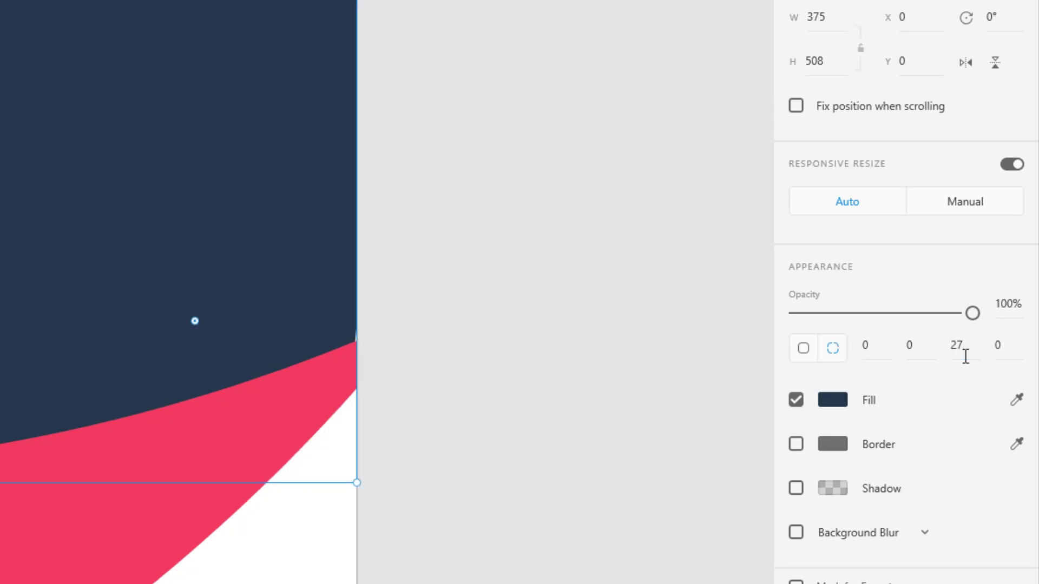
{"action": "key", "text": "Return"}
{"action": "type", "text": "26"}
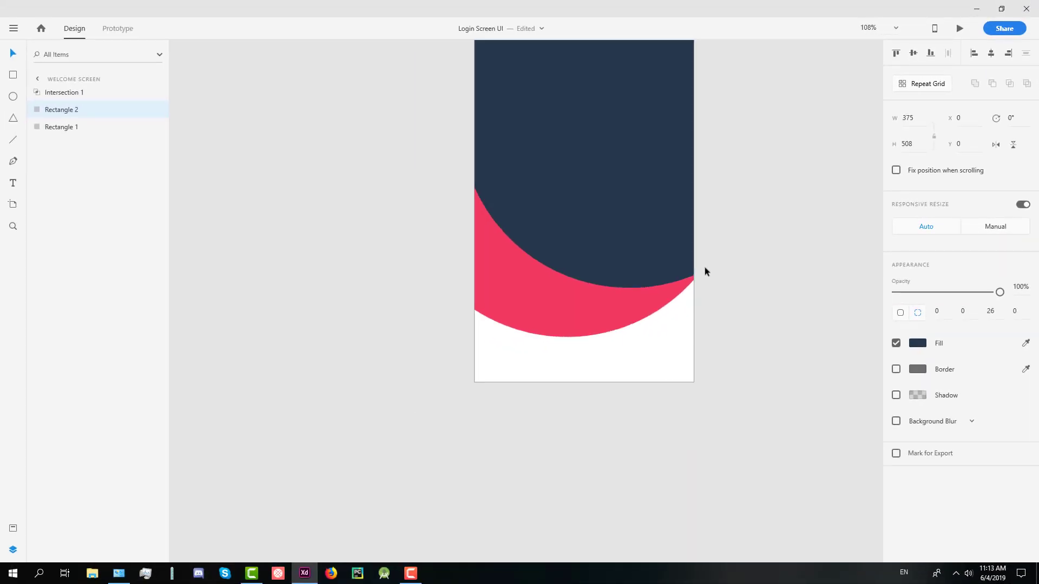
Duplicate the pink curve upward, flip it horizontally, and set its opacity to 40%.
{"action": "left_click_drag", "start_coordinate": [732, 186], "coordinate": [681, 220]}
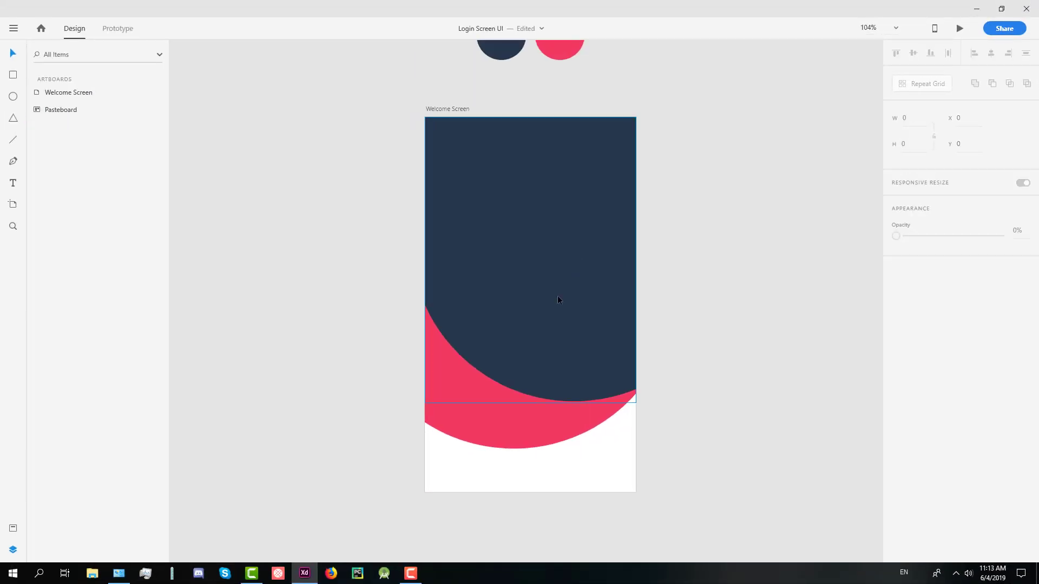
{"action": "left_click", "coordinate": [502, 407]}
{"action": "left_click_drag", "start_coordinate": [499, 427], "coordinate": [505, 392]}
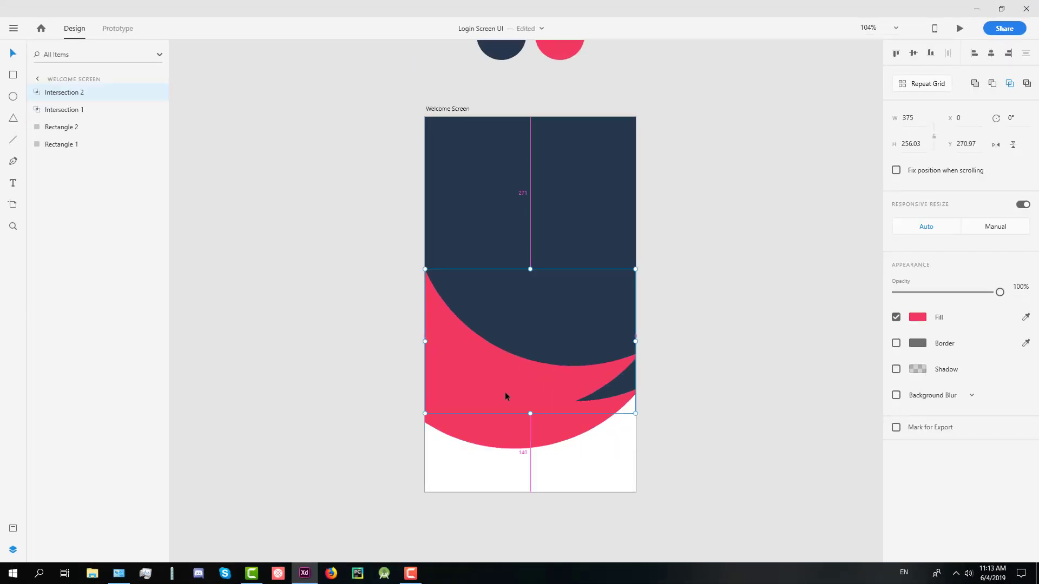
{"action": "left_click", "coordinate": [996, 144]}
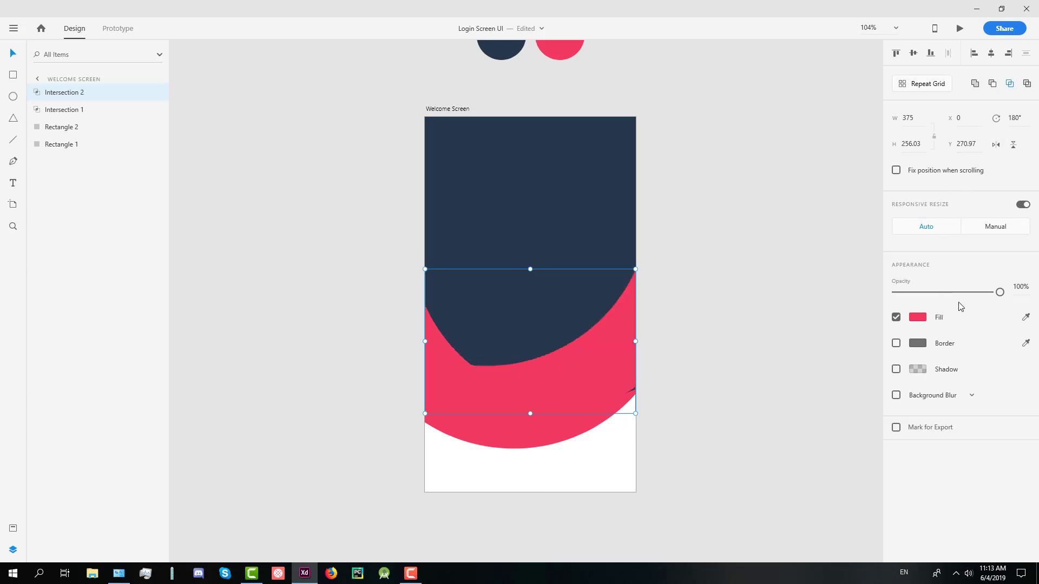
{"action": "left_click_drag", "start_coordinate": [963, 292], "coordinate": [939, 296]}
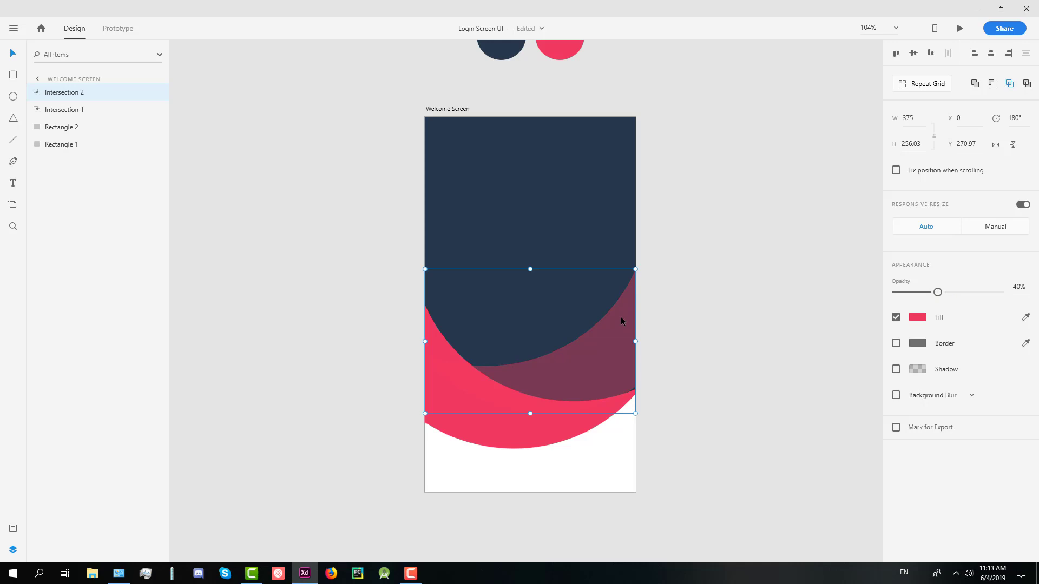
{"action": "left_click_drag", "start_coordinate": [622, 322], "coordinate": [621, 326]}
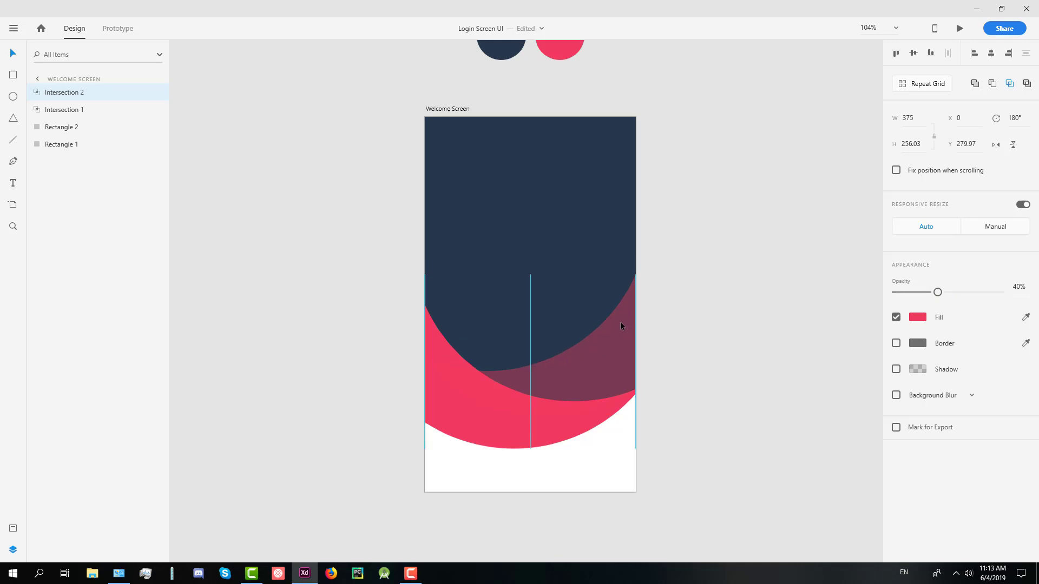
Add a third overlapping copy of the curve at 15% opacity.
{"action": "mouse_move", "coordinate": [621, 325]}
{"action": "left_mouse_down"}
{"action": "mouse_move", "coordinate": [614, 352]}
{"action": "mouse_move", "coordinate": [614, 334]}
{"action": "left_mouse_up"}
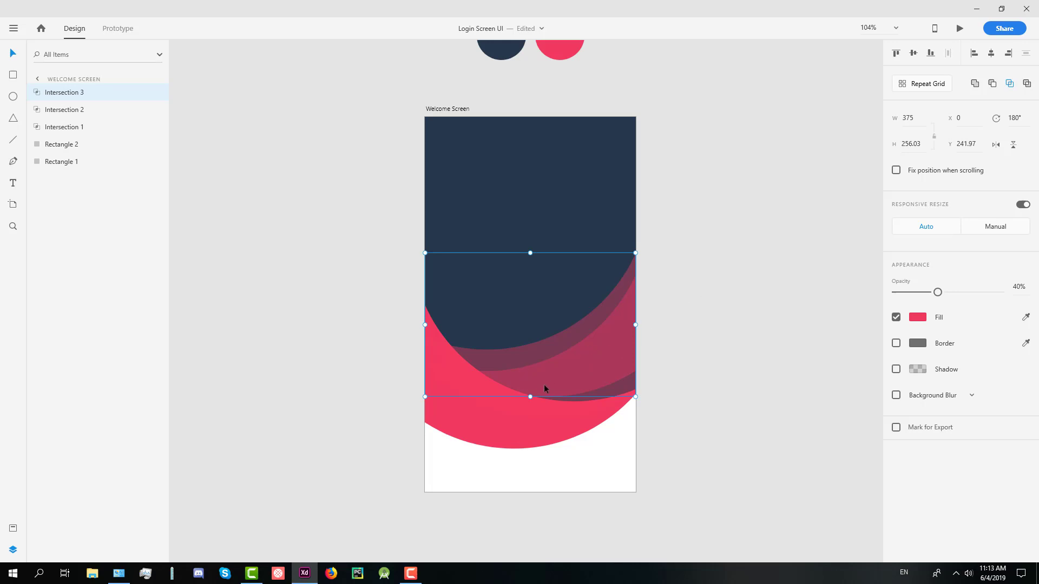
{"action": "left_click_drag", "start_coordinate": [537, 355], "coordinate": [539, 357]}
{"action": "type", "text": "15"}
{"action": "key", "text": "Return"}
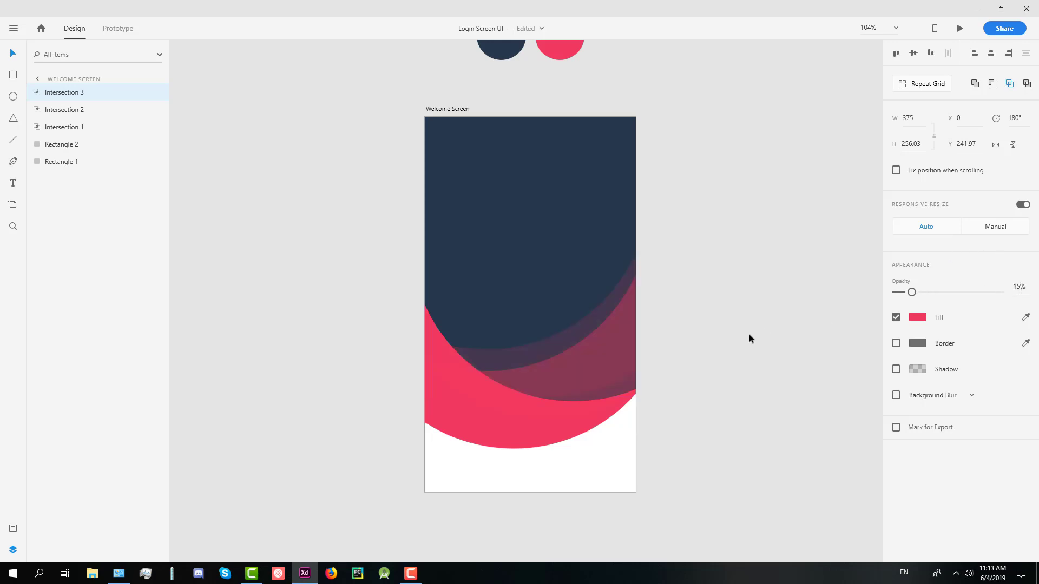
{"action": "left_click", "coordinate": [698, 258]}
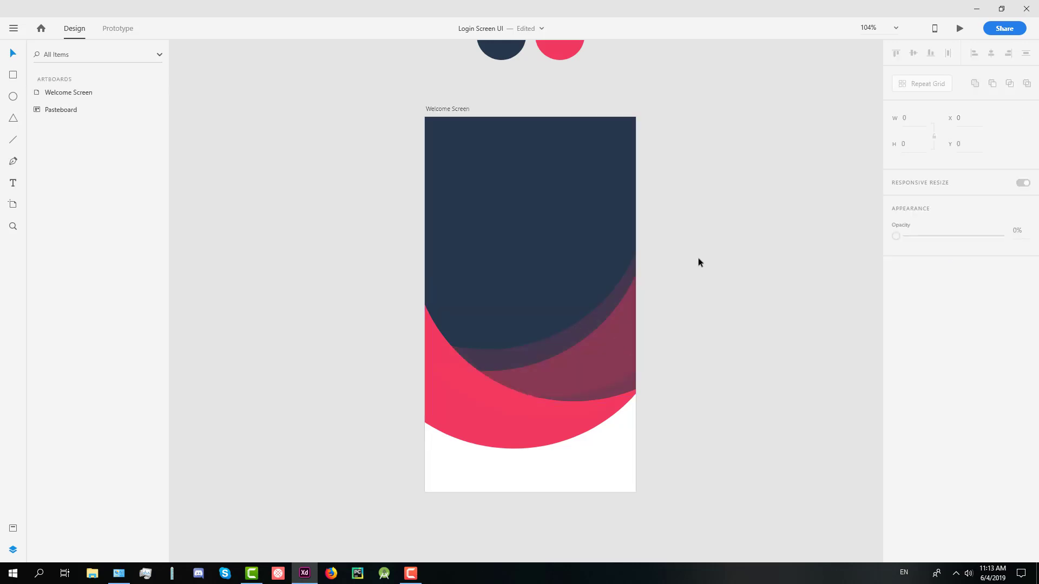
{"action": "scroll", "coordinate": [699, 255], "scroll_direction": "down", "scroll_amount": 5}
{"action": "scroll", "coordinate": [703, 253], "scroll_direction": "up", "scroll_amount": 5}
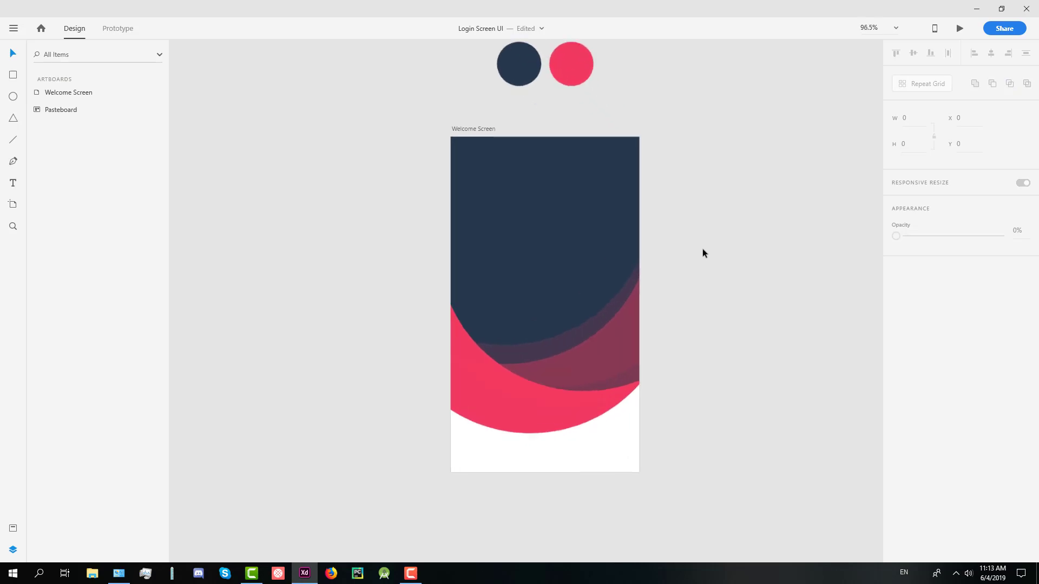
Add a 'Welcome!' text box near the top of the Welcome Screen.
{"action": "scroll", "coordinate": [703, 253], "scroll_direction": "up", "scroll_amount": 1}
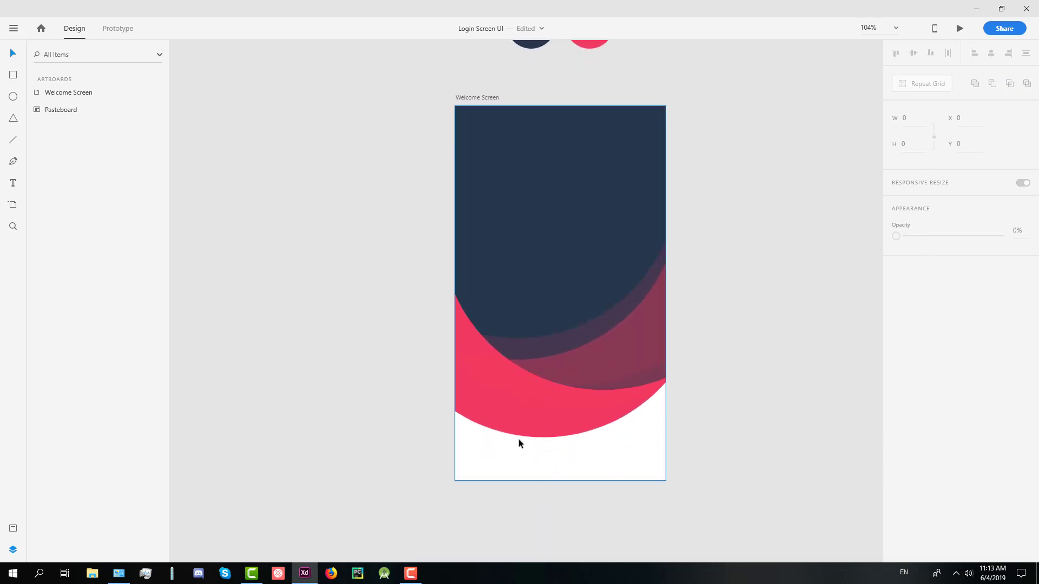
{"action": "key", "text": "t"}
{"action": "left_click_drag", "start_coordinate": [394, 185], "coordinate": [383, 265]}
{"action": "left_click", "coordinate": [515, 238]}
{"action": "type", "text": "W"}
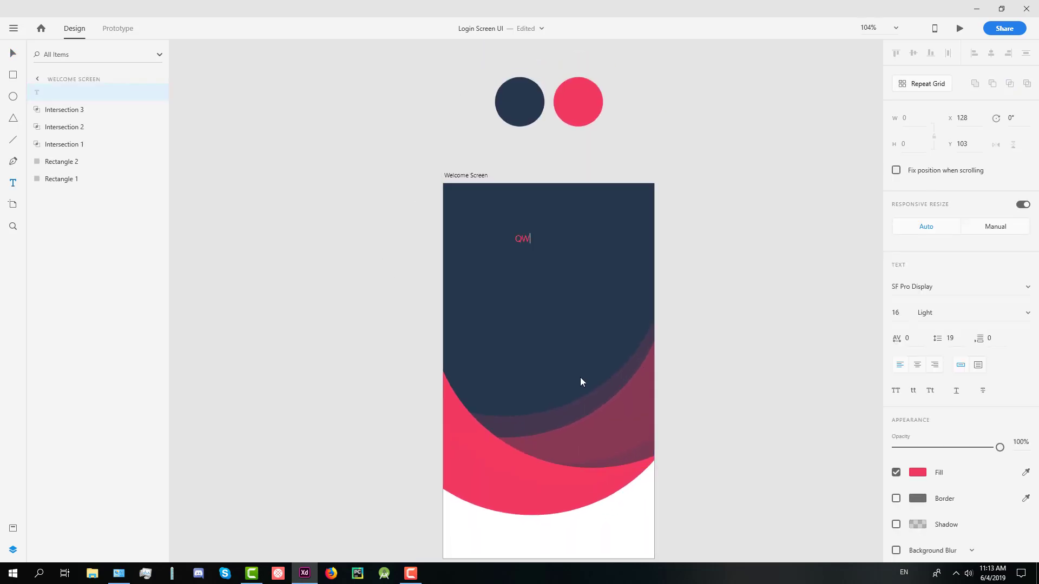
{"action": "type", "text": "elcome!"}
{"action": "key", "text": "Escape"}
Make the Welcome! text white, Bold, and scale it to 51 pt.
{"action": "left_click", "coordinate": [918, 473]}
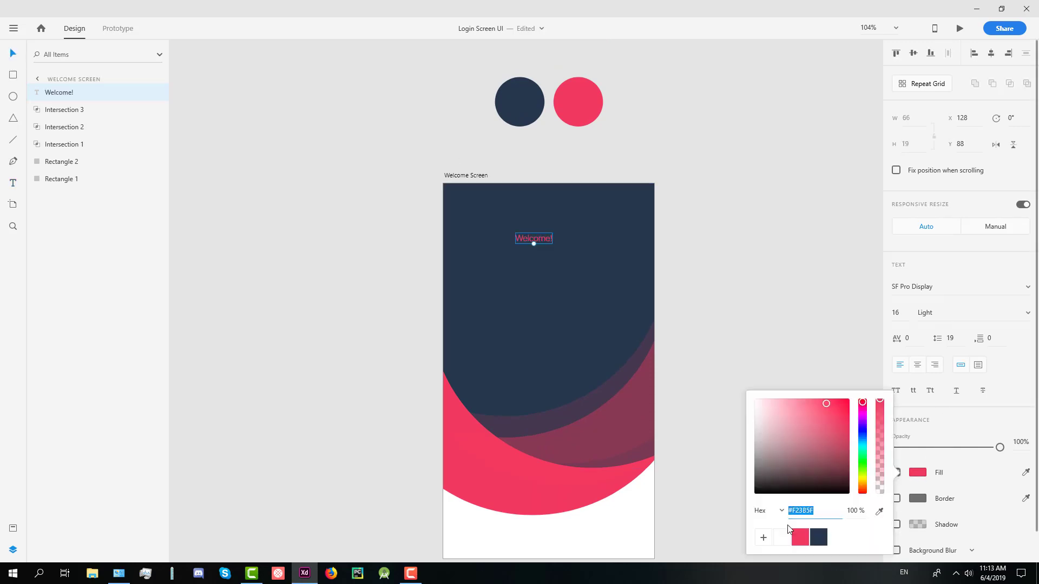
{"action": "left_click", "coordinate": [783, 537]}
{"action": "left_click", "coordinate": [958, 290]}
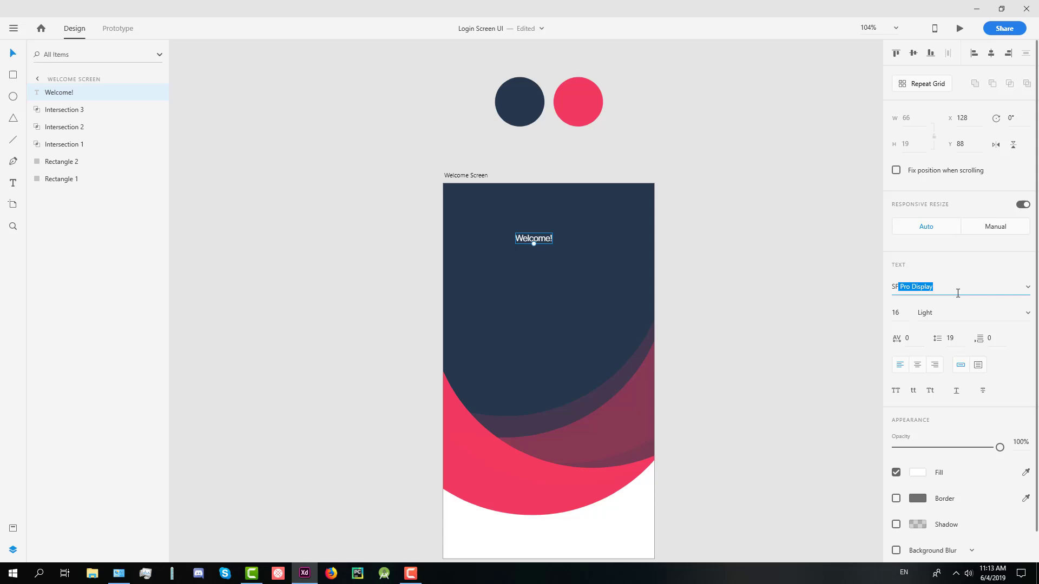
{"action": "left_click", "coordinate": [1027, 313]}
{"action": "scroll", "coordinate": [952, 433], "scroll_direction": "down", "scroll_amount": 2}
{"action": "scroll", "coordinate": [948, 476], "scroll_direction": "down", "scroll_amount": 1}
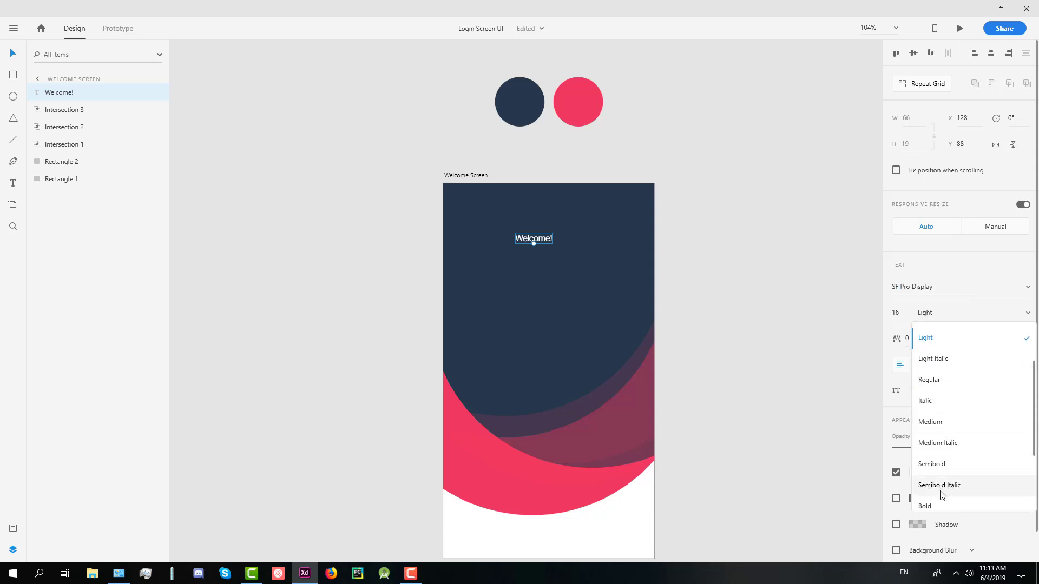
{"action": "left_click", "coordinate": [941, 503]}
{"action": "left_click_drag", "start_coordinate": [536, 244], "coordinate": [508, 290]}
Set the duplicated heading's font weight to Thin.
{"action": "left_click", "coordinate": [364, 194]}
{"action": "left_click", "coordinate": [509, 245]}
{"action": "left_click", "coordinate": [1029, 314]}
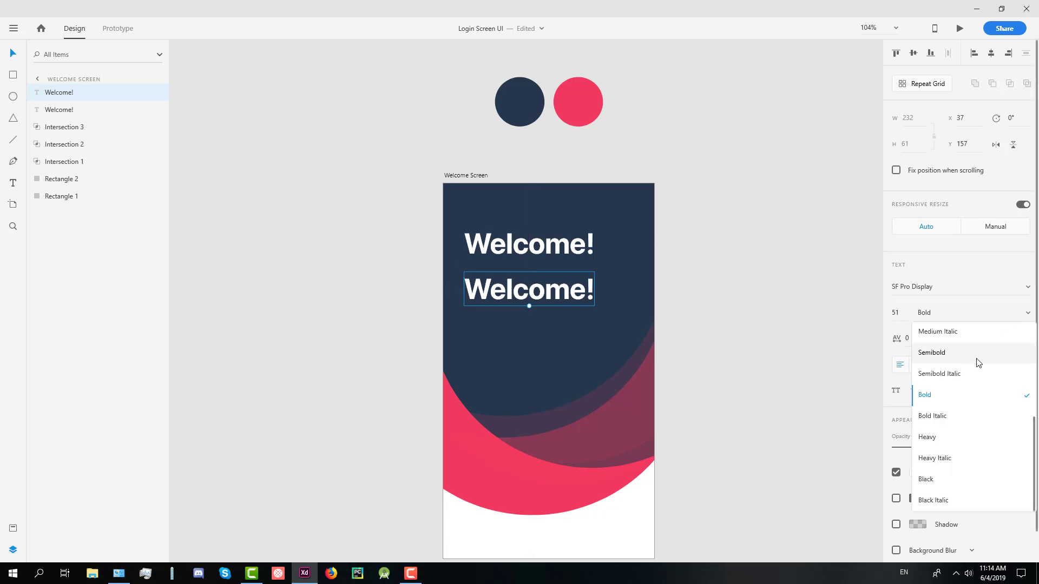
{"action": "scroll", "coordinate": [980, 363], "scroll_direction": "up", "scroll_amount": 3}
{"action": "left_click", "coordinate": [942, 417]}
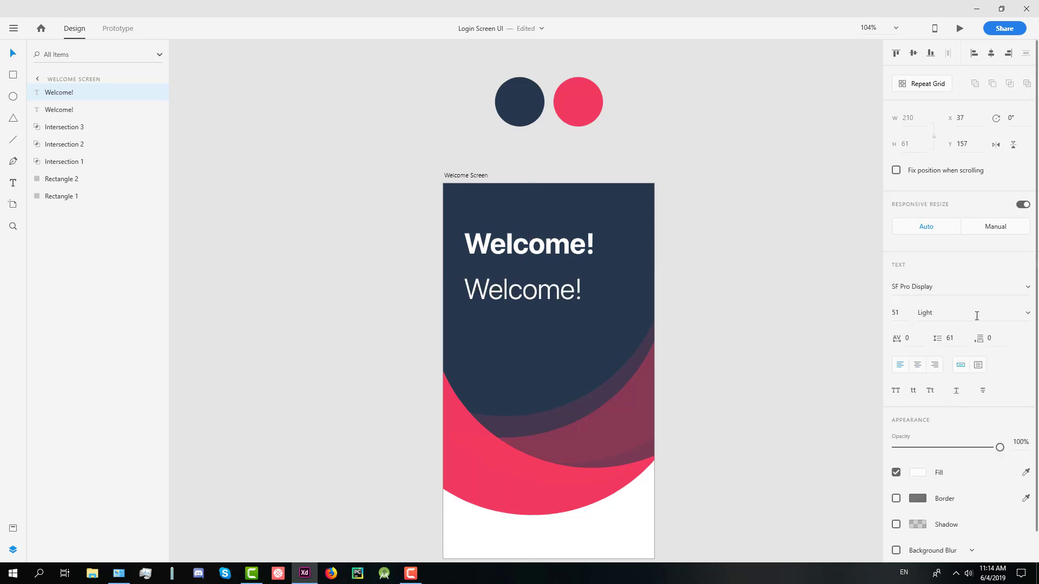
{"action": "left_click", "coordinate": [1028, 313]}
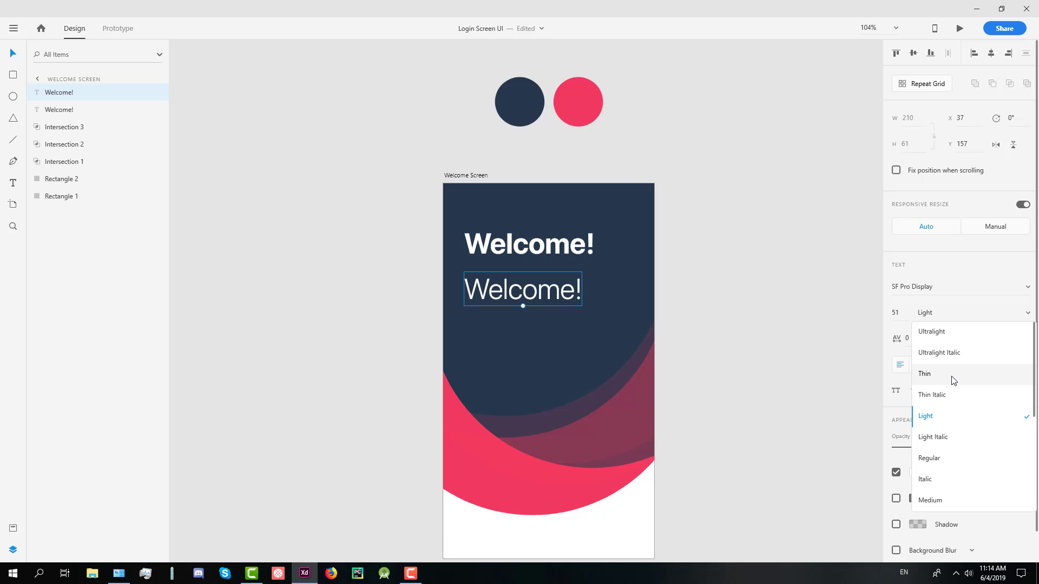
{"action": "left_click", "coordinate": [953, 378]}
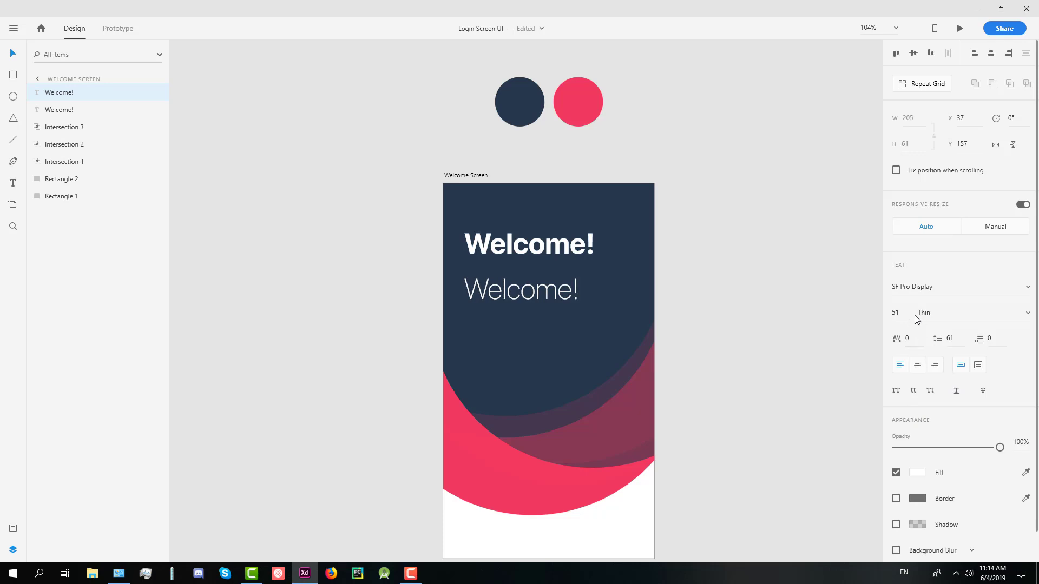
Retype it as 'Nice to see you again!', scale to 19 pt, set 30% opacity, and align it.
{"action": "double_click", "coordinate": [523, 296]}
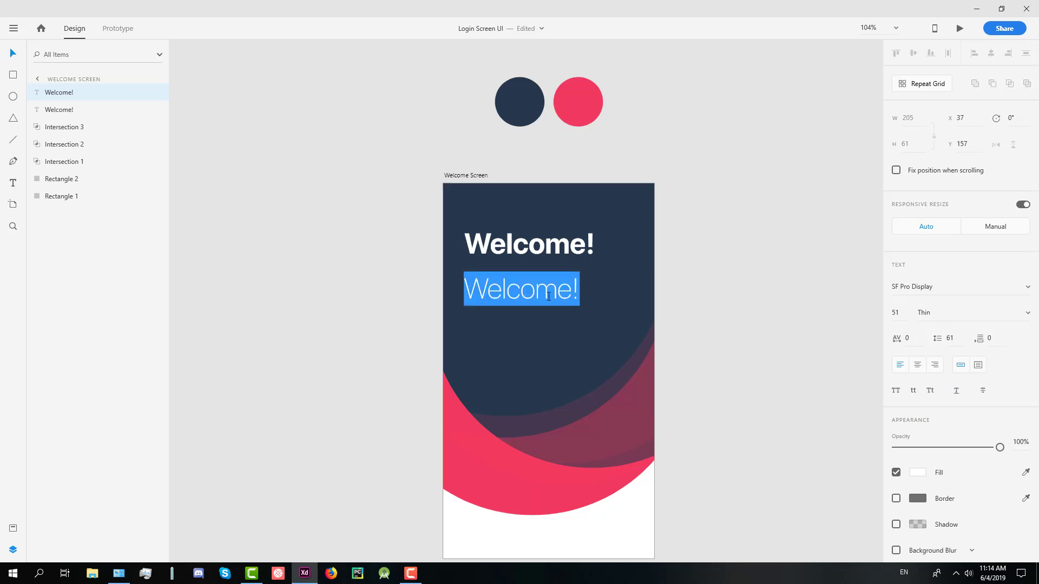
{"action": "type", "text": "Nice to see"}
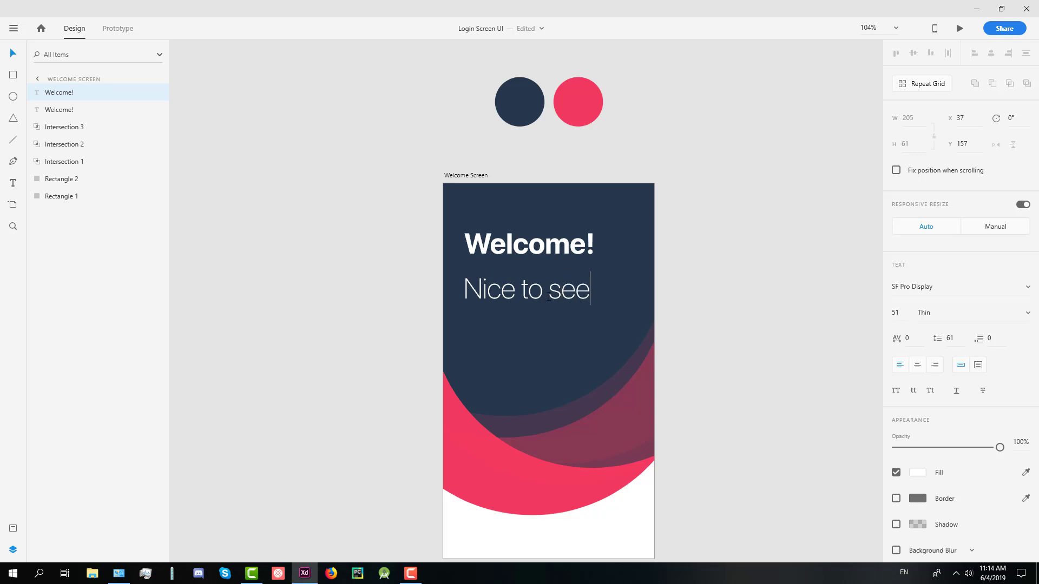
{"action": "type", "text": " you again!"}
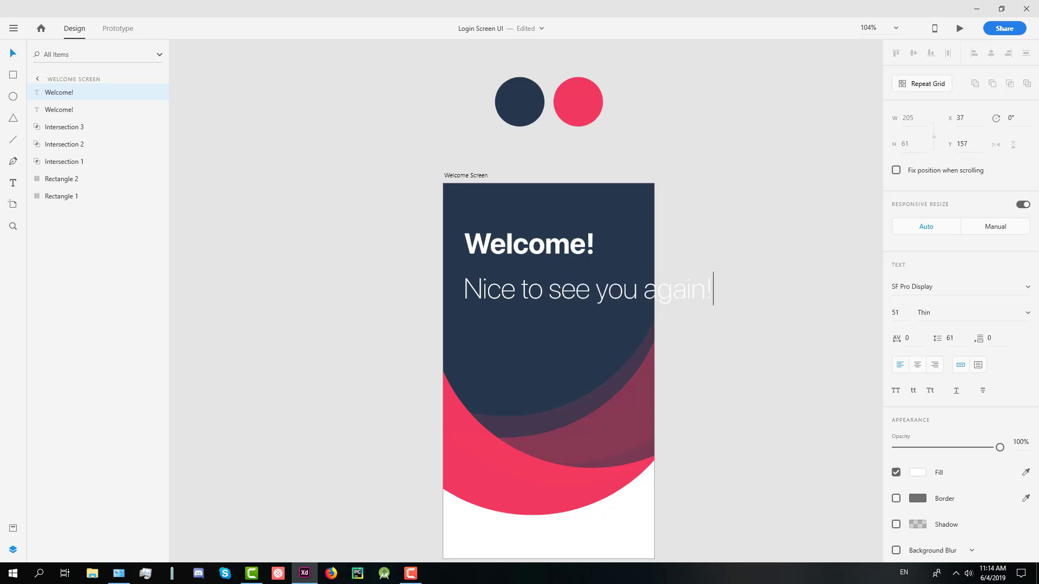
{"action": "key", "text": "Escape"}
{"action": "left_click_drag", "start_coordinate": [589, 306], "coordinate": [524, 269]}
{"action": "left_click", "coordinate": [1018, 442]}
{"action": "type", "text": "3"}
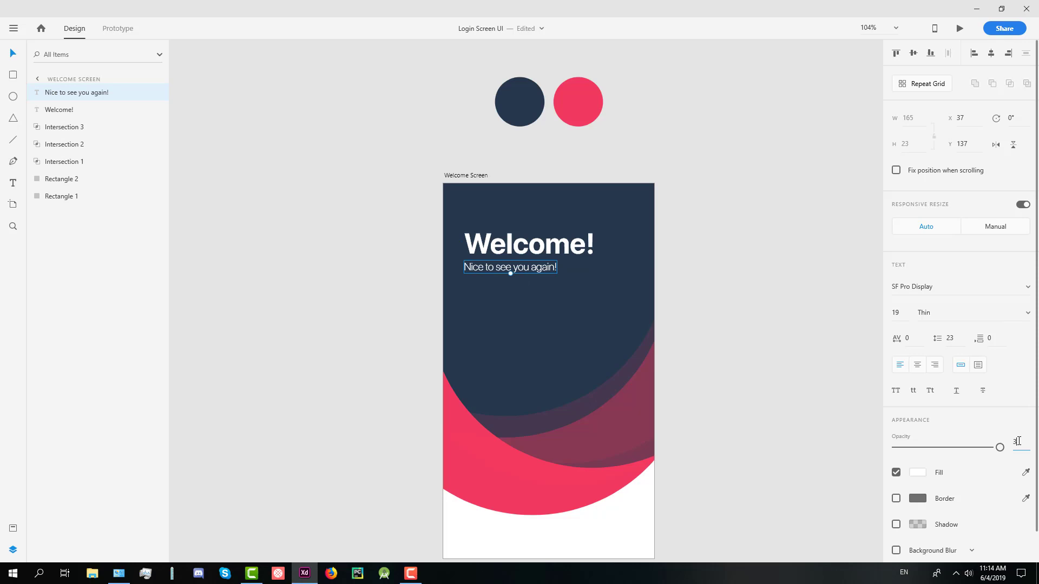
{"action": "type", "text": "0"}
{"action": "left_click", "coordinate": [682, 270]}
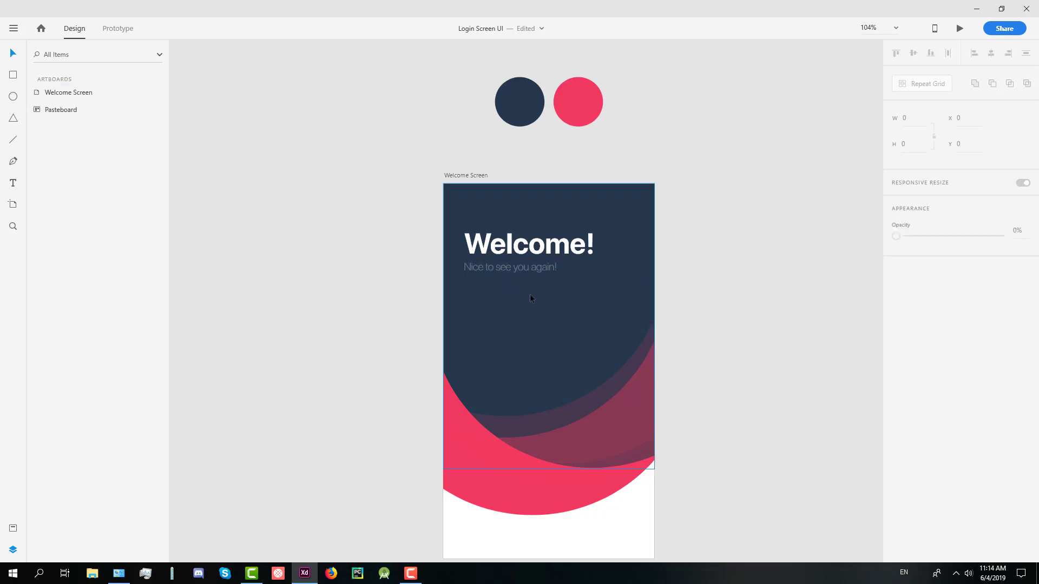
{"action": "left_click", "coordinate": [486, 265]}
{"action": "scroll", "coordinate": [486, 265], "scroll_direction": "up", "scroll_amount": 4}
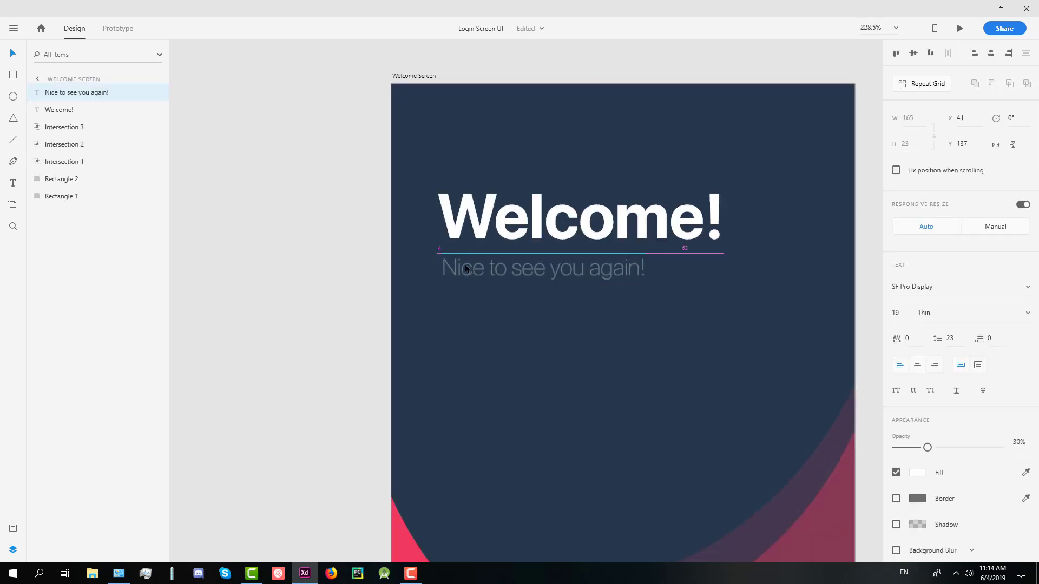
{"action": "left_click_drag", "start_coordinate": [465, 268], "coordinate": [472, 268]}
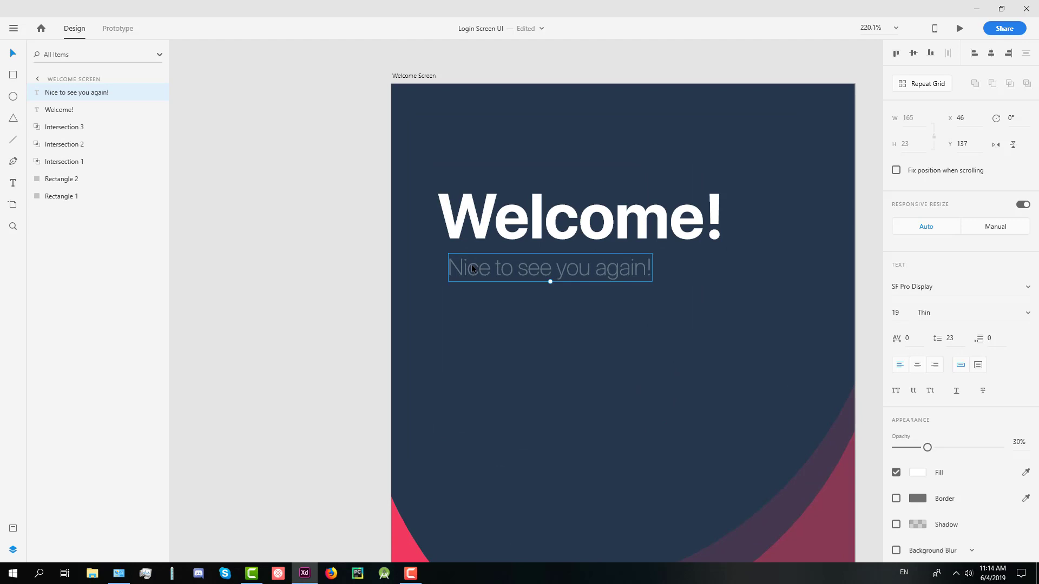
Draw a rectangle below the subtitle for the button.
{"action": "scroll", "coordinate": [472, 268], "scroll_direction": "down", "scroll_amount": 5}
{"action": "left_click", "coordinate": [363, 247]}
{"action": "scroll", "coordinate": [365, 249], "scroll_direction": "up", "scroll_amount": 3}
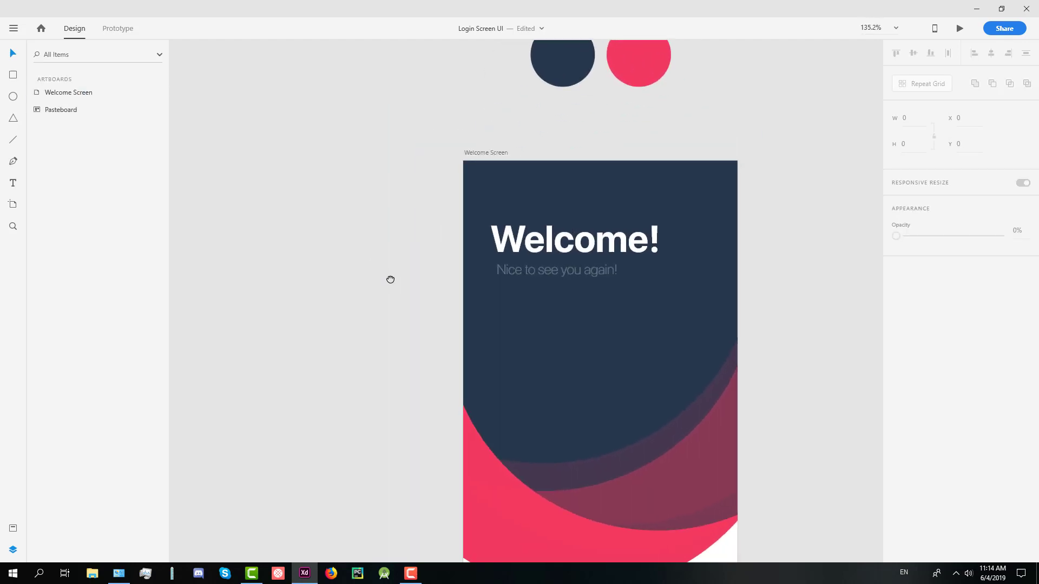
{"action": "left_click_drag", "start_coordinate": [390, 279], "coordinate": [375, 274]}
{"action": "key", "text": "r"}
{"action": "mouse_move", "coordinate": [477, 295]}
{"action": "left_mouse_down"}
{"action": "mouse_move", "coordinate": [576, 326]}
{"action": "mouse_move", "coordinate": [577, 338]}
{"action": "mouse_move", "coordinate": [595, 334]}
{"action": "left_mouse_up"}
Round it into a full pill, remove its border, and fill it with the pink swatch.
{"action": "left_click", "coordinate": [942, 313]}
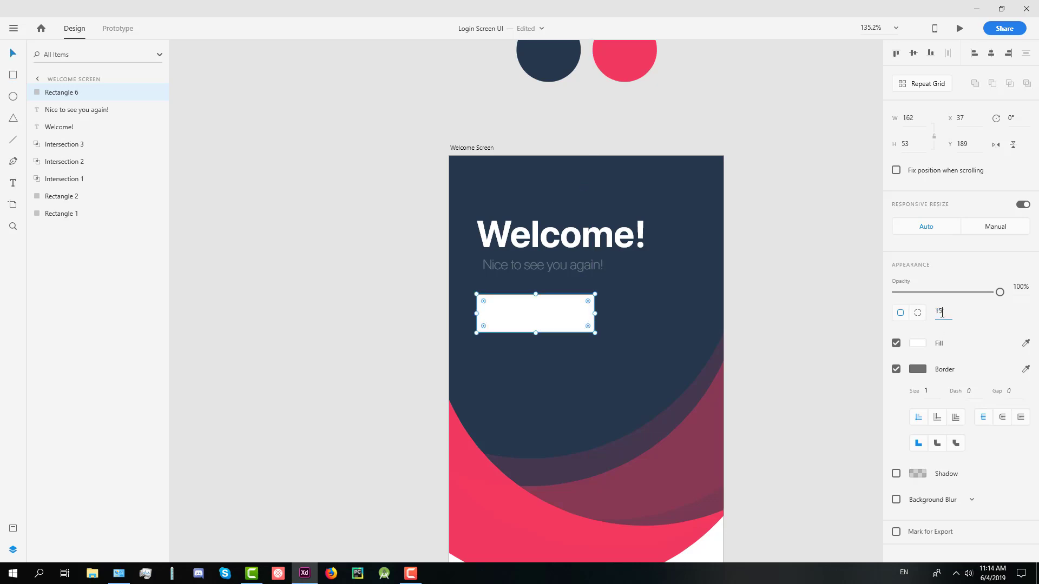
{"action": "key", "text": "Return"}
{"action": "left_click_drag", "start_coordinate": [578, 327], "coordinate": [576, 313]}
{"action": "left_click", "coordinate": [896, 369]}
{"action": "left_click", "coordinate": [918, 343]}
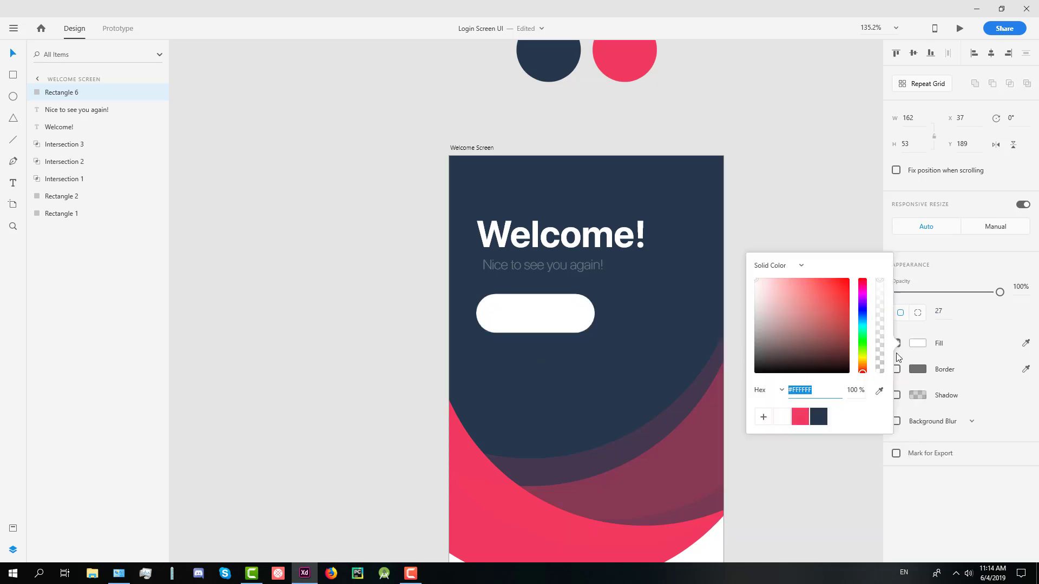
{"action": "left_click", "coordinate": [809, 417]}
{"action": "left_click", "coordinate": [767, 235]}
Add a 'Login' label on the pink pill in SF Pro Display Regular, sized to fit.
{"action": "key", "text": "t"}
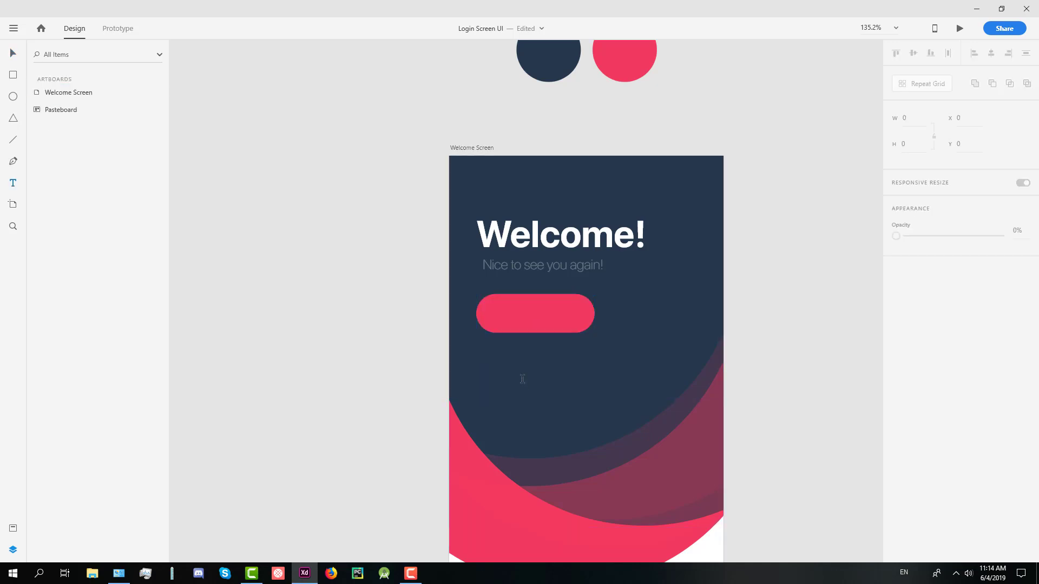
{"action": "left_click", "coordinate": [522, 379]}
{"action": "type", "text": "Login"}
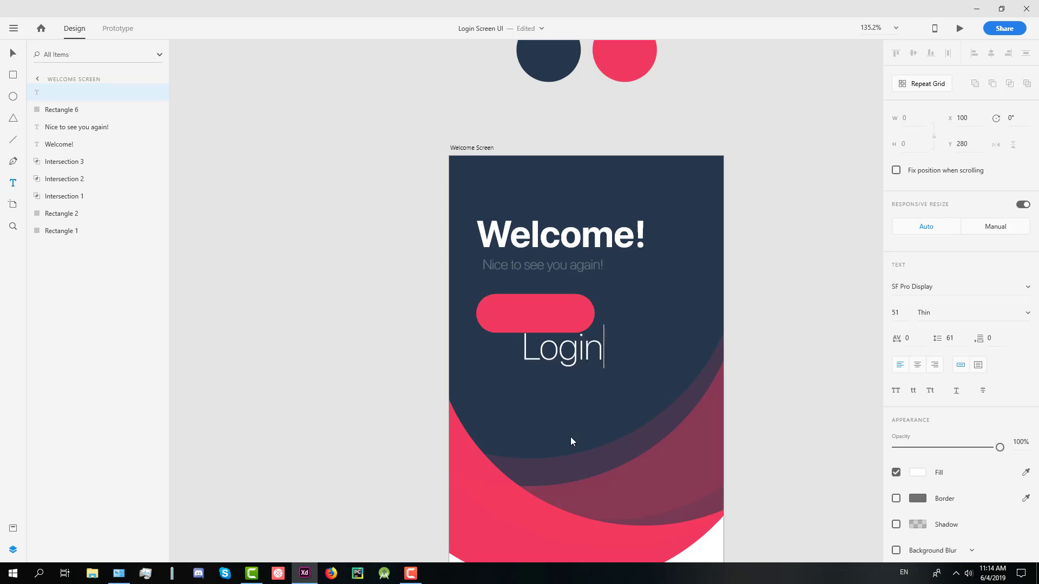
{"action": "key", "text": "Escape"}
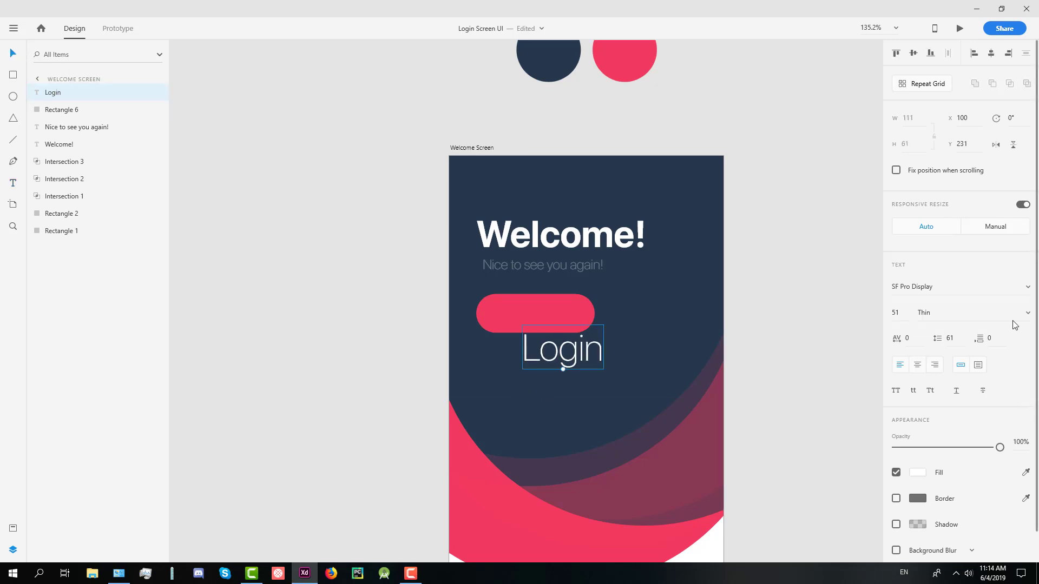
{"action": "left_click", "coordinate": [1025, 314]}
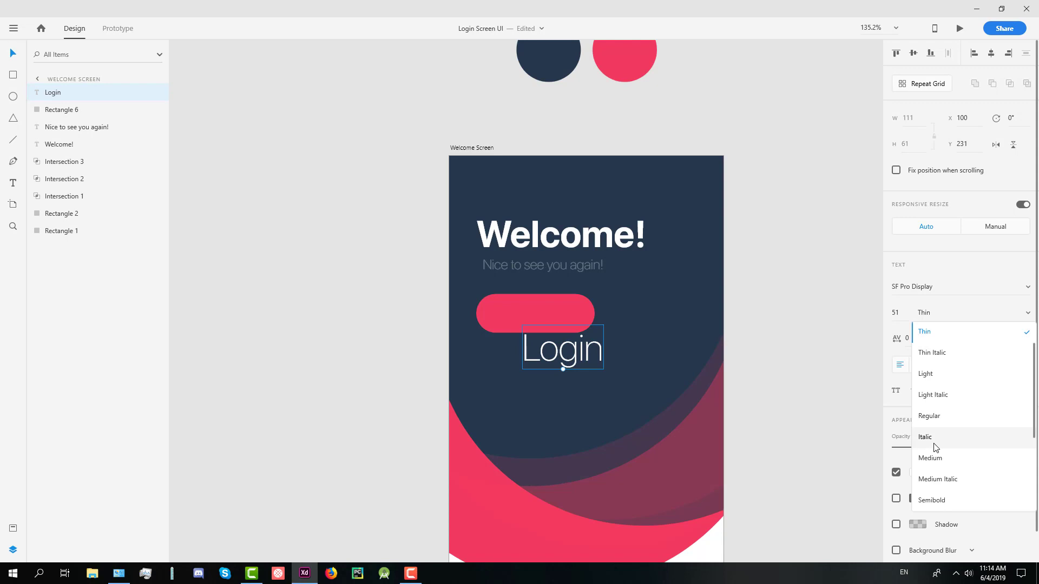
{"action": "left_click", "coordinate": [934, 423]}
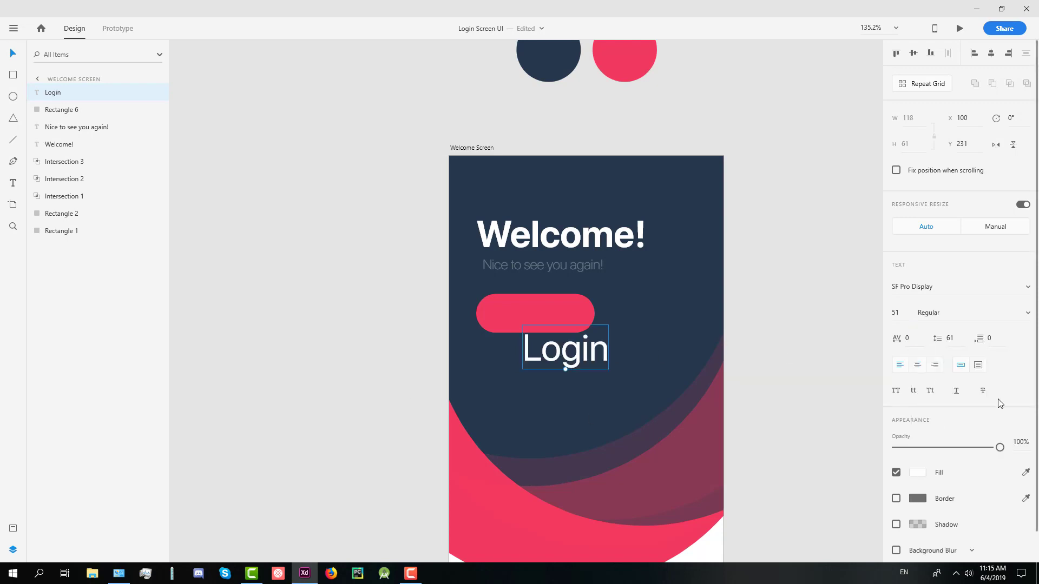
{"action": "left_click_drag", "start_coordinate": [566, 369], "coordinate": [540, 321]}
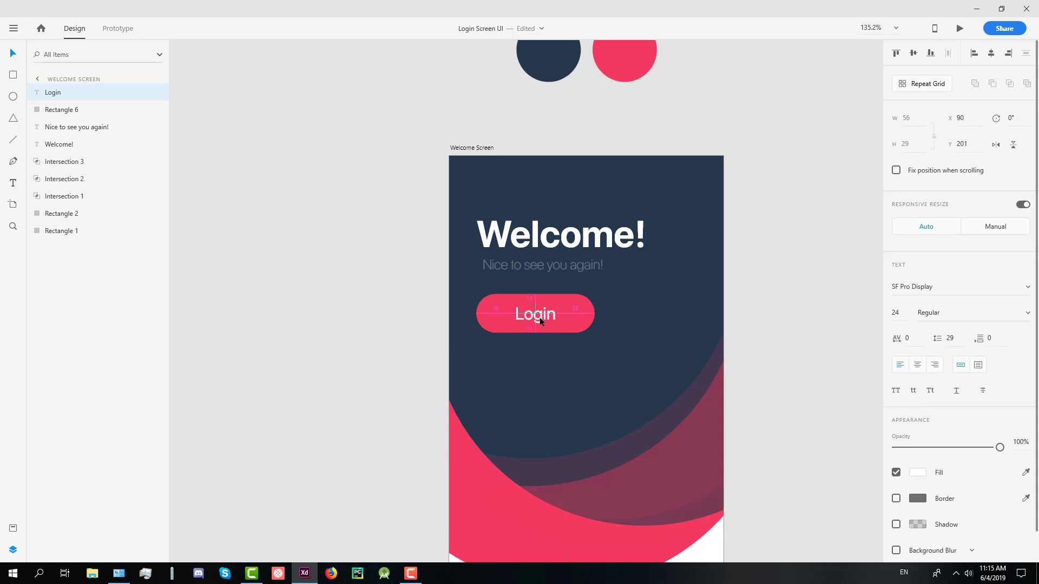
{"action": "scroll", "coordinate": [540, 317], "scroll_direction": "down", "scroll_amount": 4}
{"action": "left_click", "coordinate": [638, 318]}
{"action": "scroll", "coordinate": [595, 325], "scroll_direction": "up", "scroll_amount": 3}
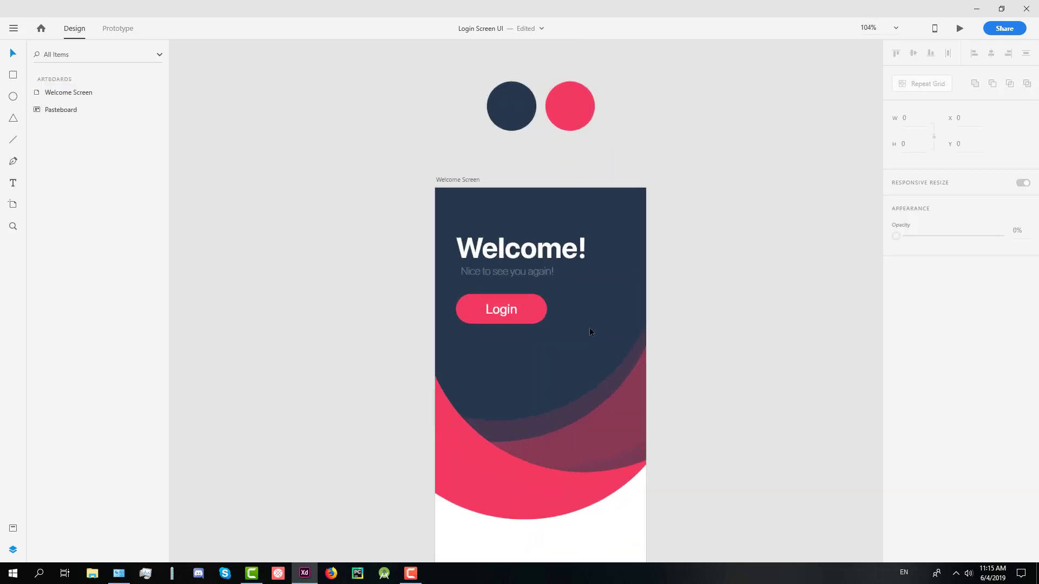
Copy the tagline to the artboard's bottom at 100% opacity with a dark navy fill.
{"action": "scroll", "coordinate": [657, 403], "scroll_direction": "down", "scroll_amount": 1}
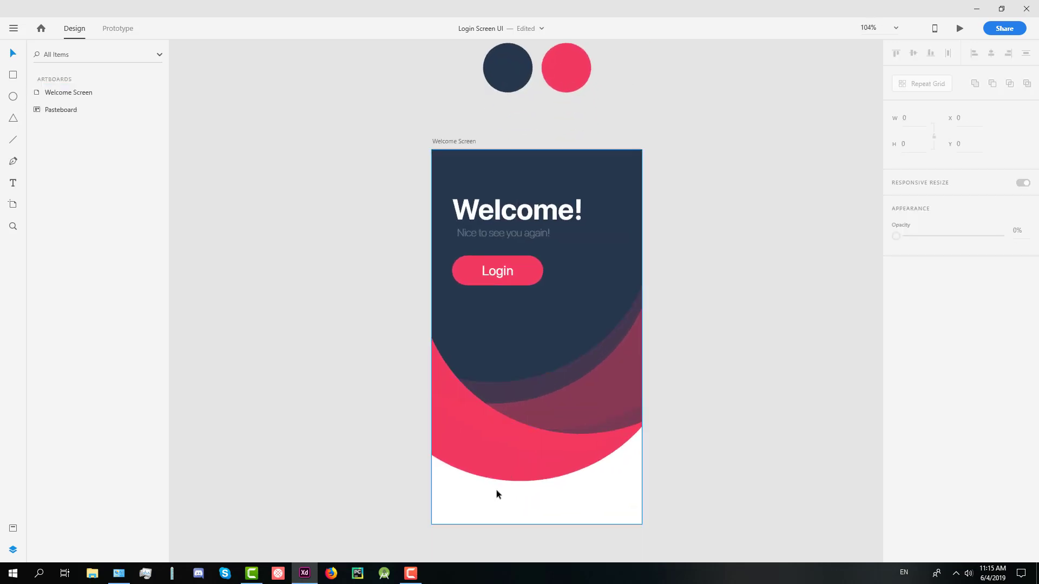
{"action": "left_click", "coordinate": [508, 232]}
{"action": "left_click_drag", "start_coordinate": [514, 244], "coordinate": [522, 510]}
{"action": "left_click_drag", "start_coordinate": [928, 448], "coordinate": [1002, 448]}
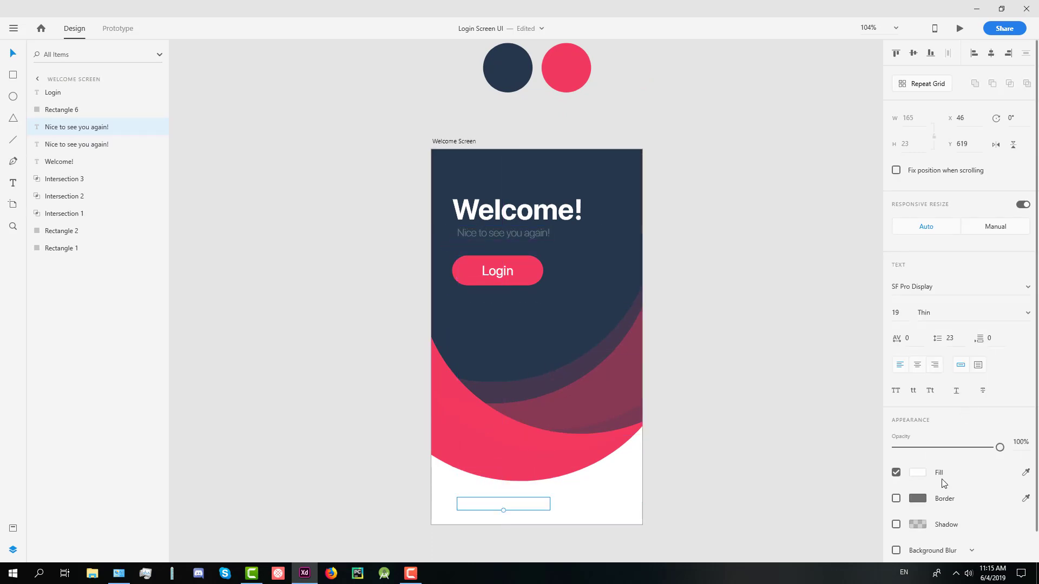
{"action": "left_click", "coordinate": [919, 473]}
{"action": "left_click", "coordinate": [819, 537]}
Retype the copy as 'You are not a member? Register.' with 'Register.' in pink Regular.
{"action": "double_click", "coordinate": [541, 503]}
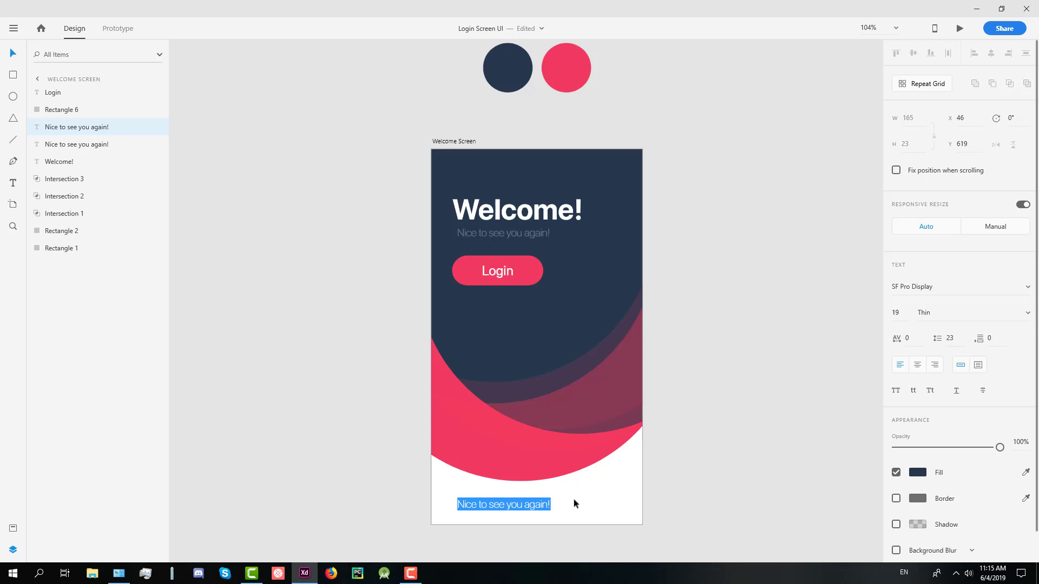
{"action": "type", "text": "You are "}
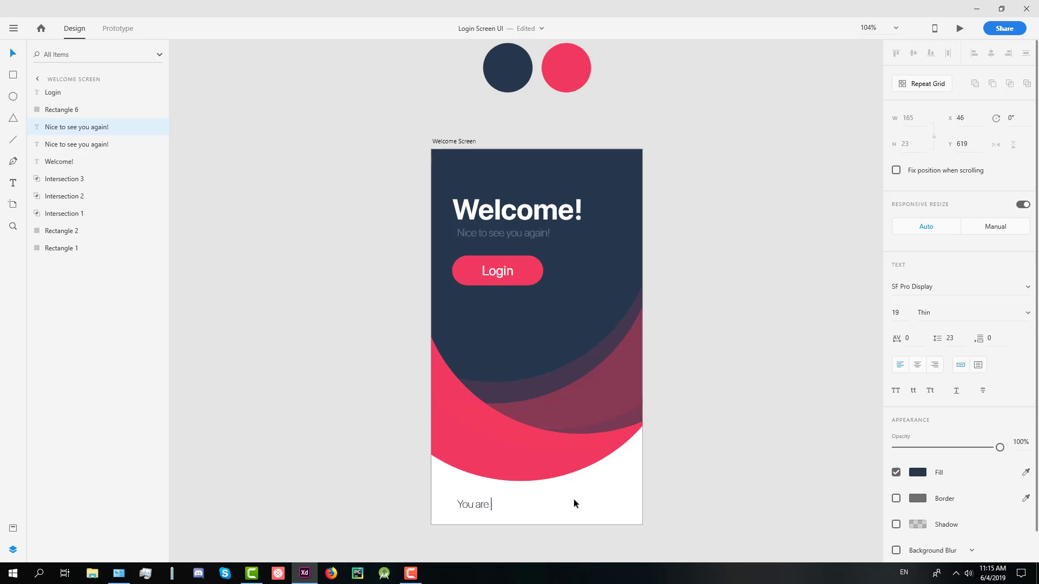
{"action": "type", "text": "not a member? Register."}
{"action": "left_click_drag", "start_coordinate": [558, 504], "coordinate": [596, 505]}
{"action": "left_click", "coordinate": [918, 473]}
{"action": "left_click", "coordinate": [801, 537]}
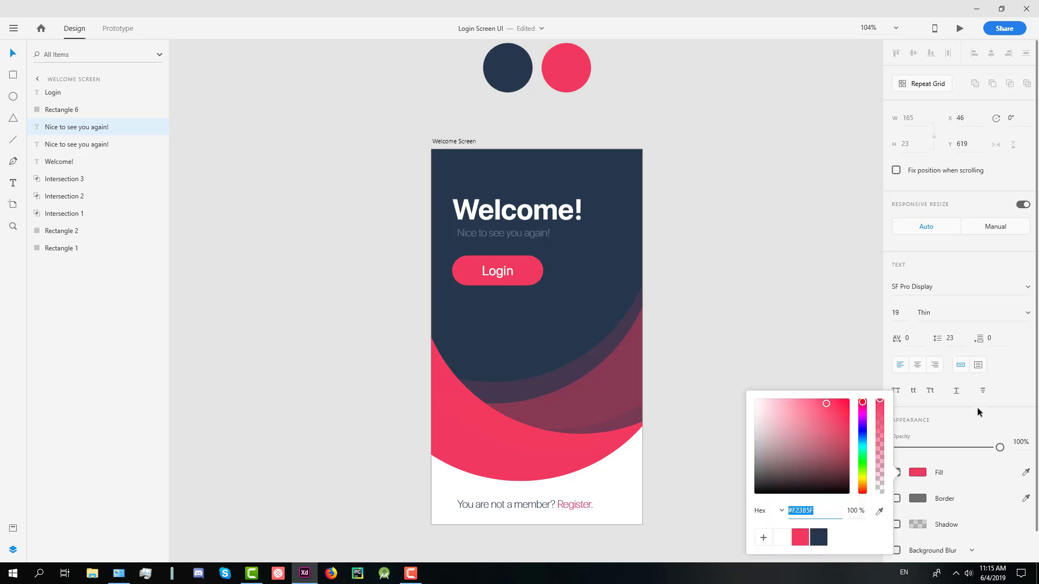
{"action": "left_click", "coordinate": [1028, 319]}
{"action": "left_click", "coordinate": [941, 416]}
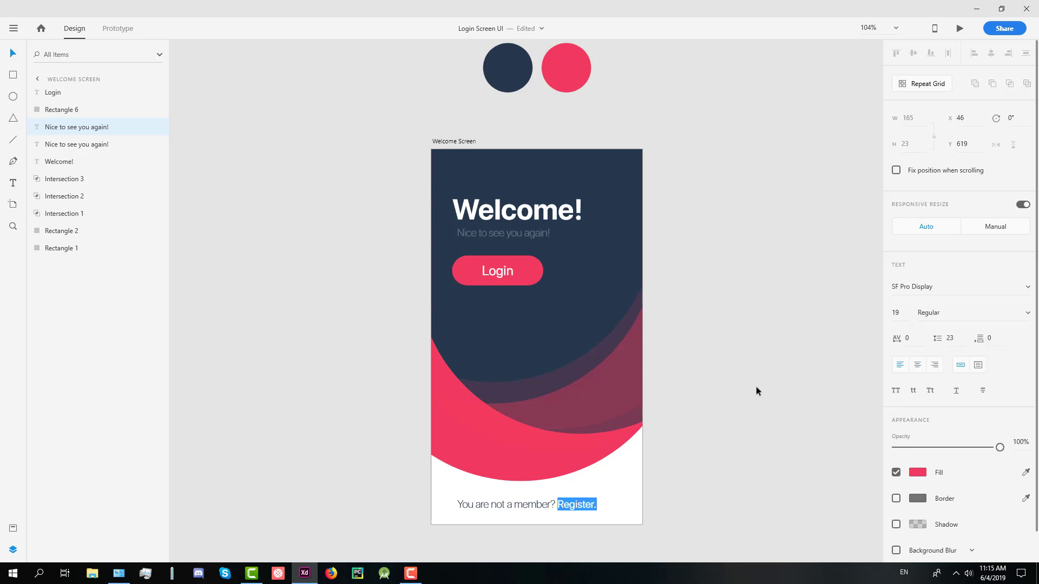
{"action": "key", "text": "Escape"}
{"action": "left_click", "coordinate": [674, 433]}
Position the member line lower, 16 px from the artboard's left edge.
{"action": "scroll", "coordinate": [706, 386], "scroll_direction": "down", "scroll_amount": 3}
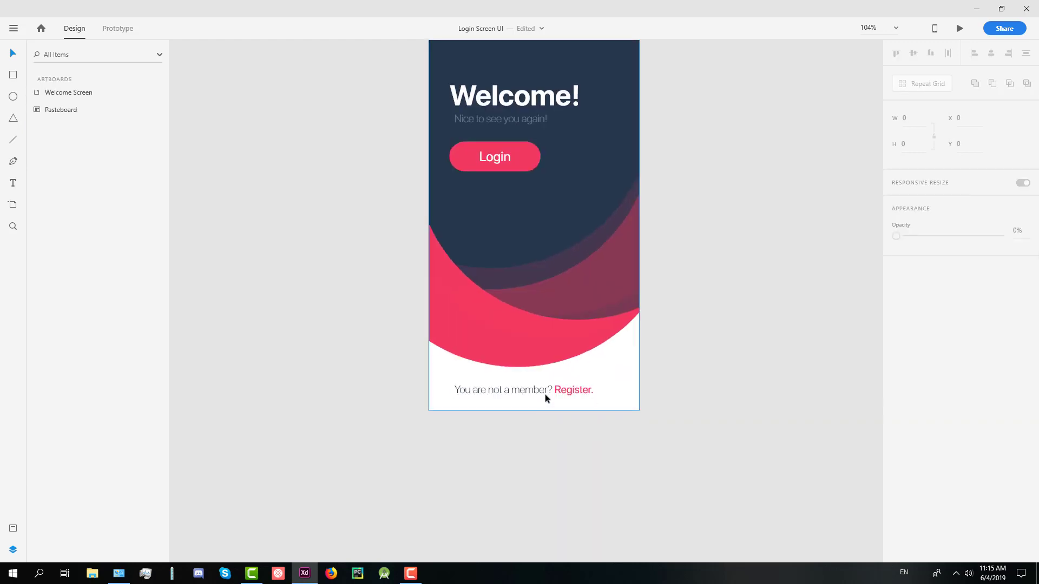
{"action": "left_click", "coordinate": [544, 394]}
{"action": "left_click_drag", "start_coordinate": [567, 383], "coordinate": [567, 394]}
{"action": "left_click", "coordinate": [703, 373]}
{"action": "scroll", "coordinate": [514, 403], "scroll_direction": "up", "scroll_amount": 5}
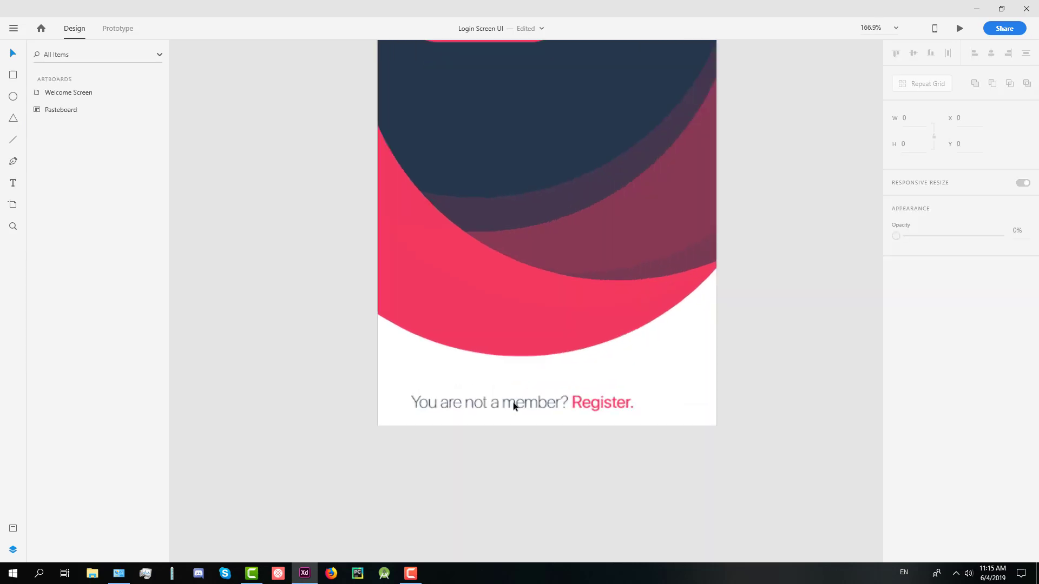
{"action": "left_click", "coordinate": [516, 414]}
{"action": "key", "text": "shift+Left"}
{"action": "key", "text": "shift+Left"}
{"action": "key", "text": "Left"}
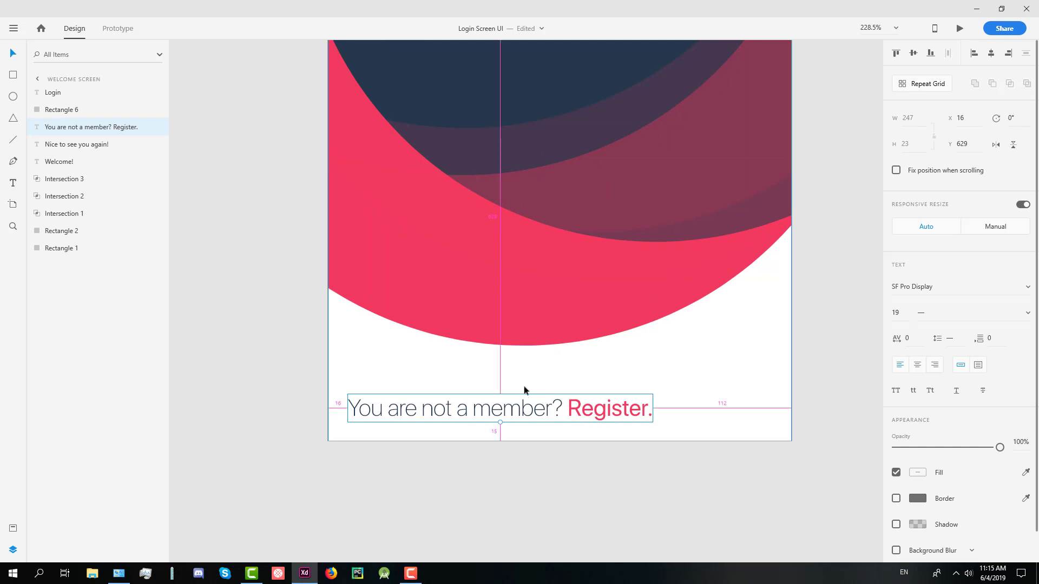
{"action": "key", "text": "Down"}
{"action": "key", "text": "Down"}
{"action": "key", "text": "Down"}
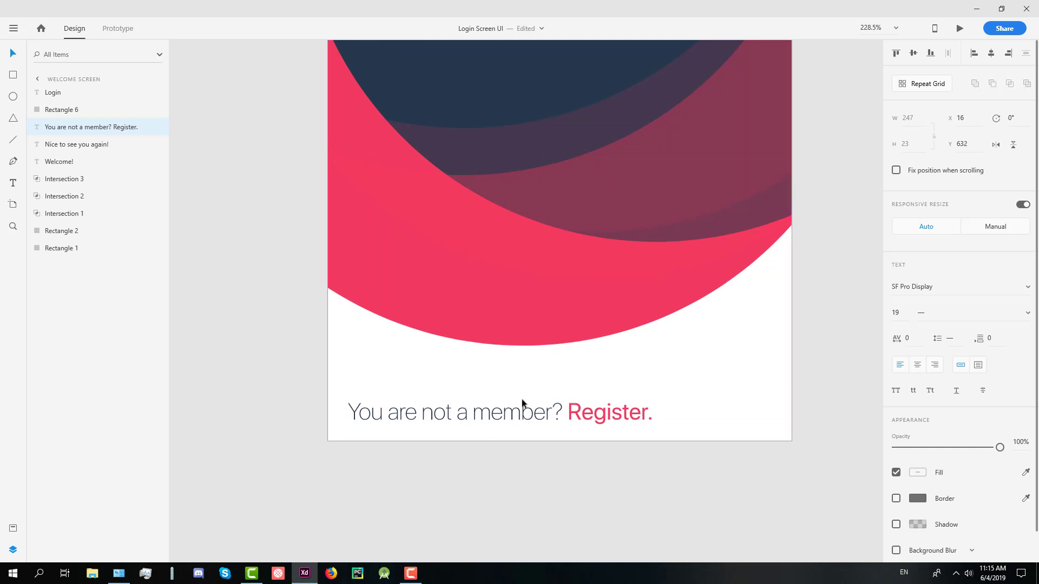
Set the member line to font size 16 and nudge it down 1 px.
{"action": "scroll", "coordinate": [514, 395], "scroll_direction": "down", "scroll_amount": 5}
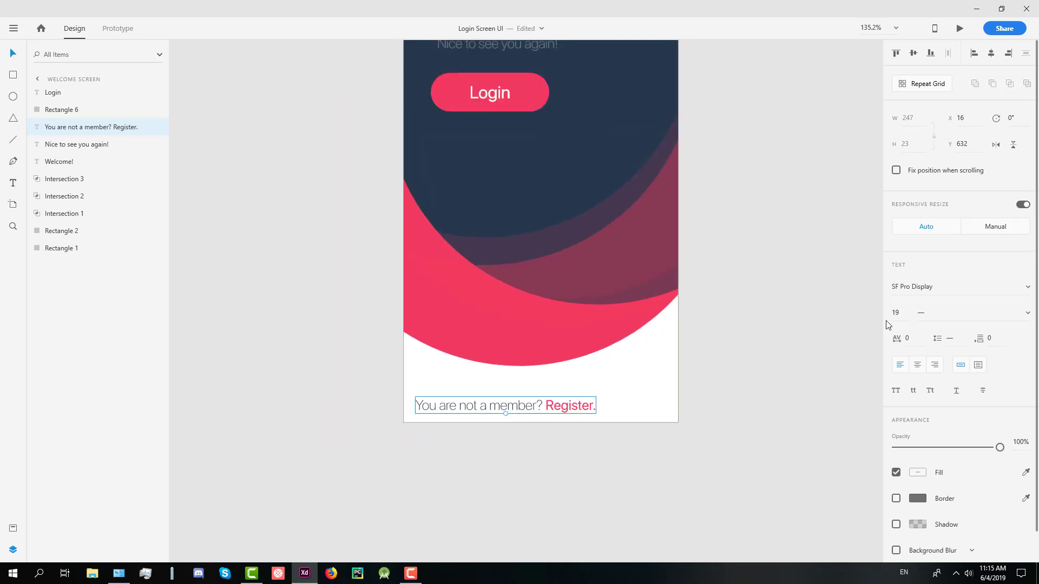
{"action": "left_click", "coordinate": [902, 314]}
{"action": "type", "text": "16"}
{"action": "key", "text": "Return"}
{"action": "scroll", "coordinate": [740, 312], "scroll_direction": "down", "scroll_amount": 4}
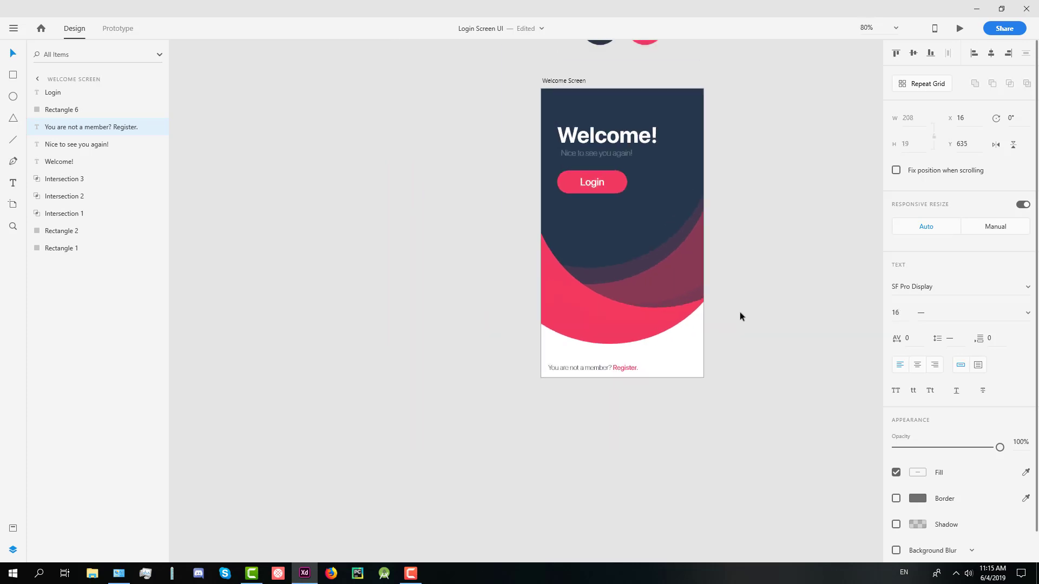
{"action": "scroll", "coordinate": [739, 312], "scroll_direction": "up", "scroll_amount": 3}
{"action": "key", "text": "Down"}
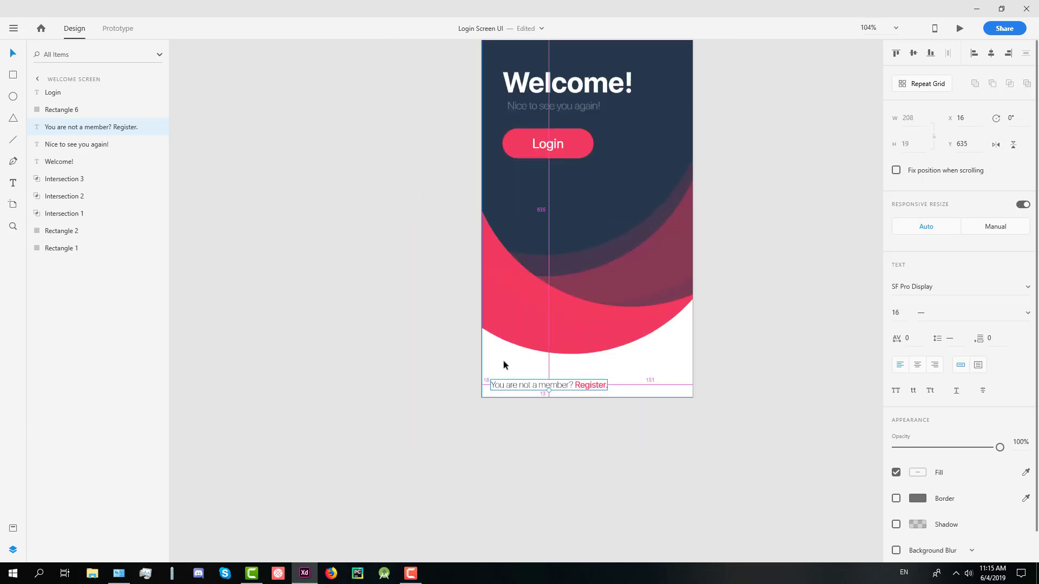
{"action": "scroll", "coordinate": [502, 363], "scroll_direction": "down", "scroll_amount": 2}
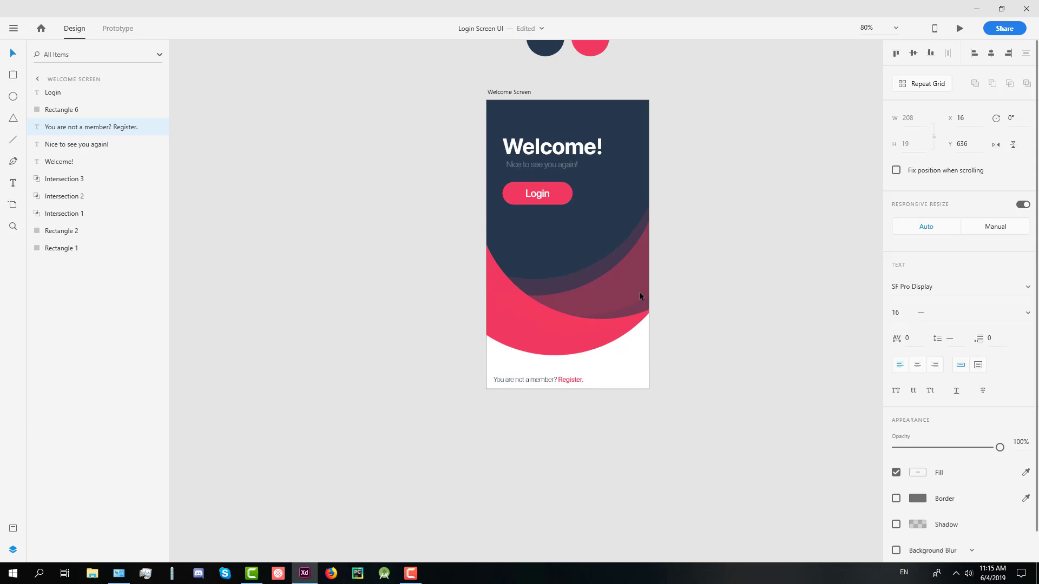
{"action": "scroll", "coordinate": [552, 376], "scroll_direction": "up", "scroll_amount": 4}
Make 'You are not a member?' Light weight.
{"action": "double_click", "coordinate": [549, 387]}
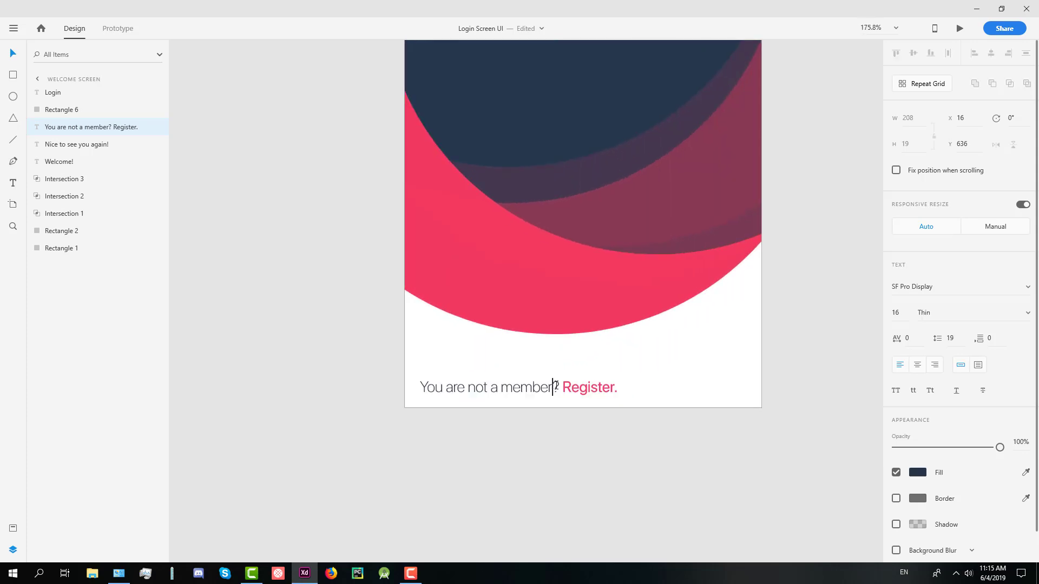
{"action": "left_click_drag", "start_coordinate": [560, 387], "coordinate": [381, 379]}
{"action": "left_click", "coordinate": [1026, 316]}
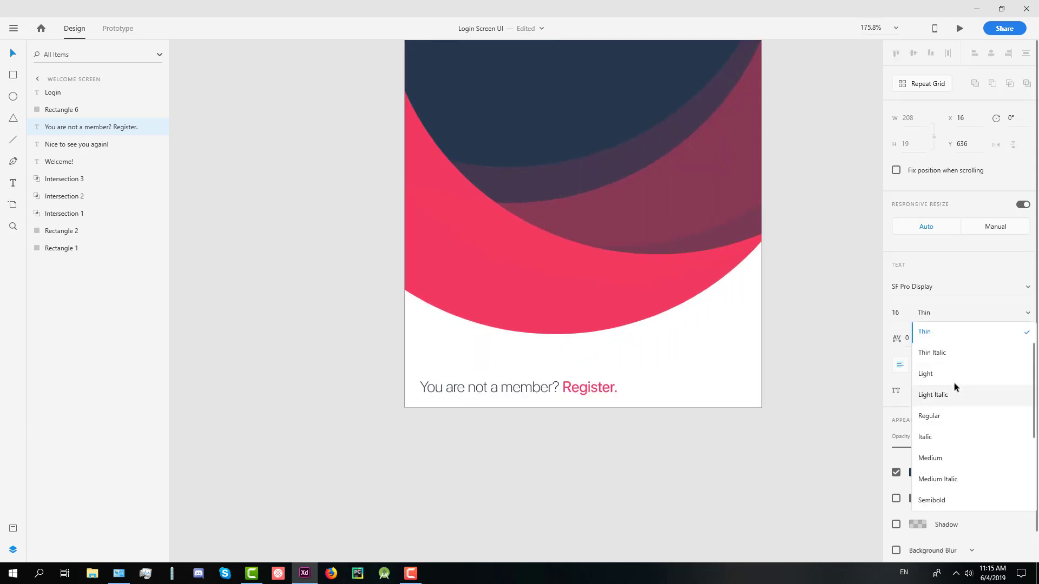
{"action": "left_click", "coordinate": [949, 372]}
{"action": "key", "text": "Escape"}
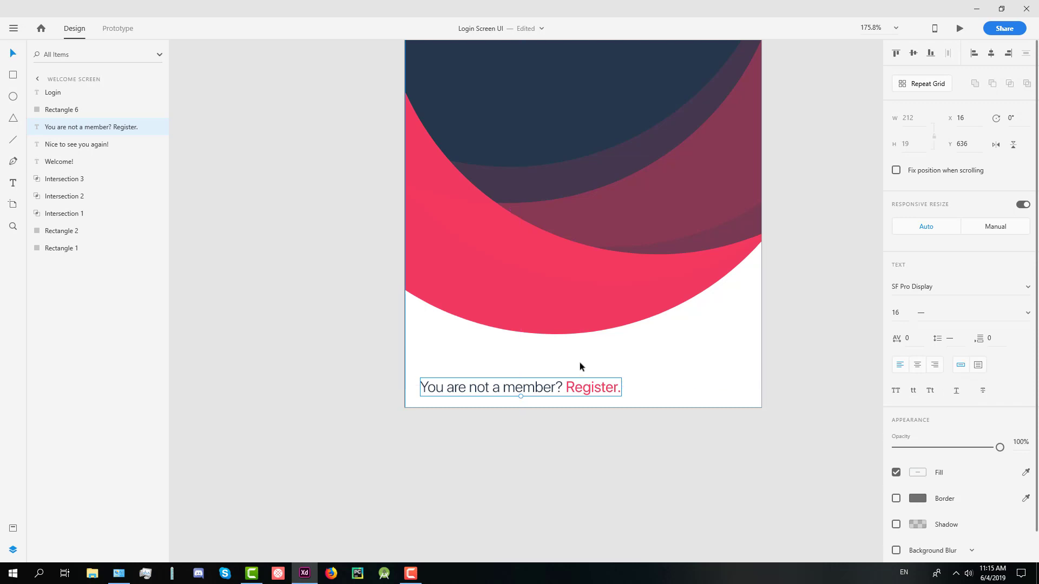
{"action": "scroll", "coordinate": [580, 363], "scroll_direction": "down", "scroll_amount": 2}
{"action": "left_click", "coordinate": [744, 307]}
Pan and zoom to view the whole Welcome Screen artboard.
{"action": "left_click_drag", "start_coordinate": [770, 265], "coordinate": [738, 354]}
{"action": "scroll", "coordinate": [743, 328], "scroll_direction": "down", "scroll_amount": 1}
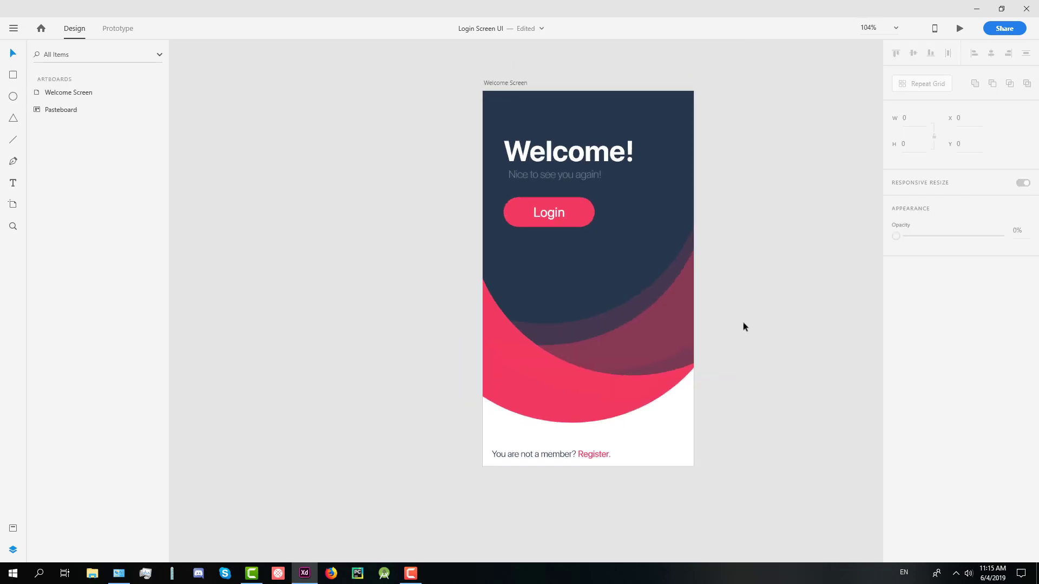
{"action": "scroll", "coordinate": [746, 309], "scroll_direction": "down", "scroll_amount": 1}
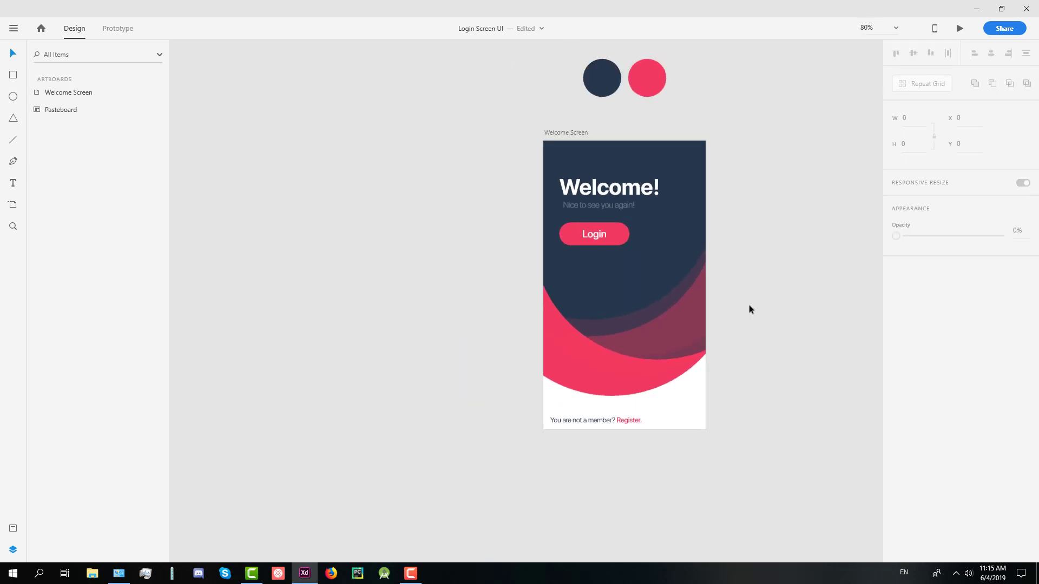
{"action": "left_click_drag", "start_coordinate": [749, 307], "coordinate": [556, 286]}
{"action": "scroll", "coordinate": [556, 286], "scroll_direction": "down", "scroll_amount": 1}
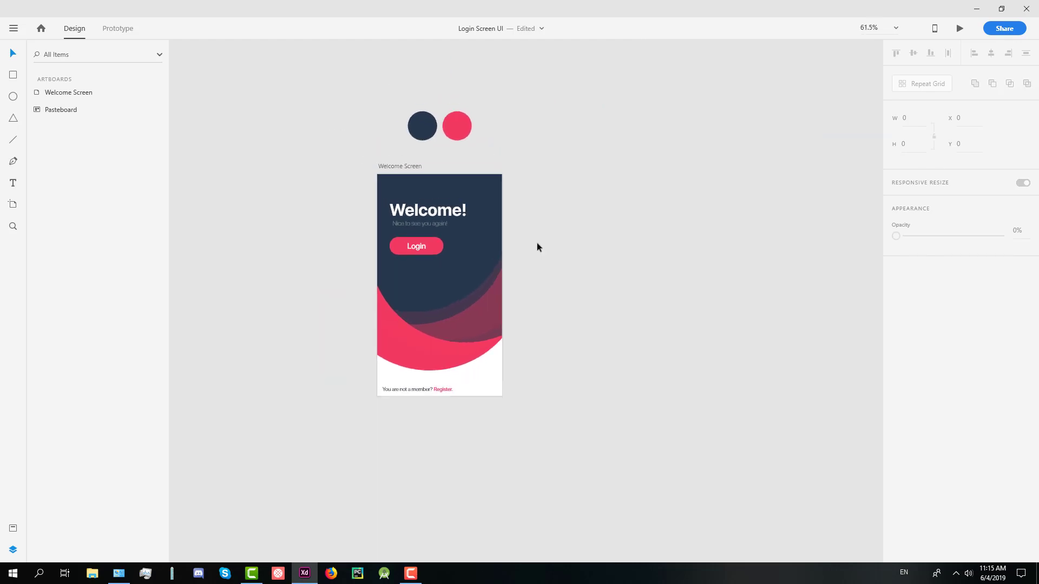
{"action": "scroll", "coordinate": [537, 246], "scroll_direction": "up", "scroll_amount": 2}
{"action": "left_click_drag", "start_coordinate": [531, 222], "coordinate": [601, 193]}
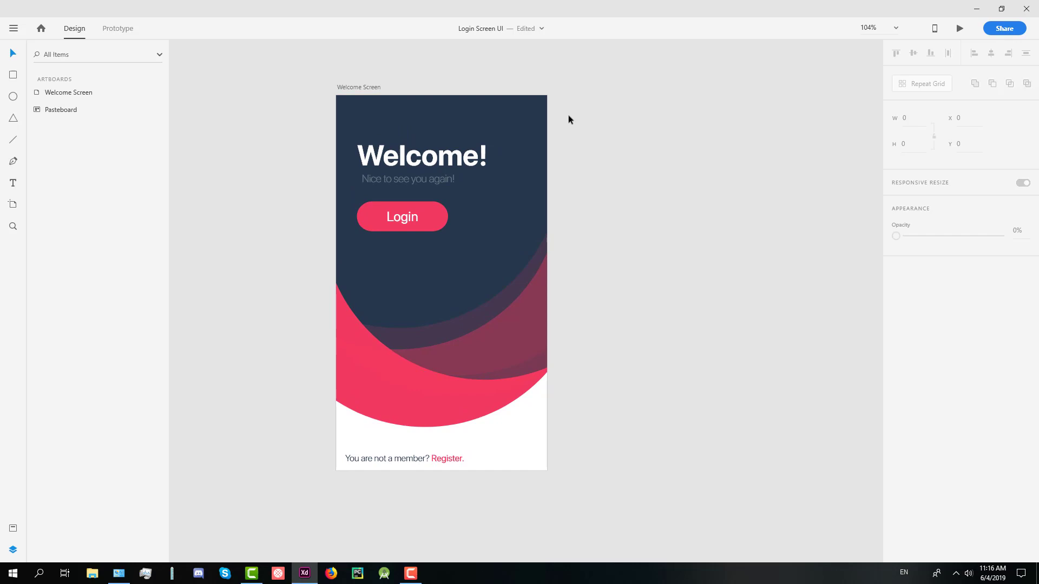
Duplicate the Welcome Screen artboard to its right and rename the copy 'Login Screen'.
{"action": "left_click_drag", "start_coordinate": [594, 97], "coordinate": [566, 112]}
{"action": "left_click", "coordinate": [337, 104]}
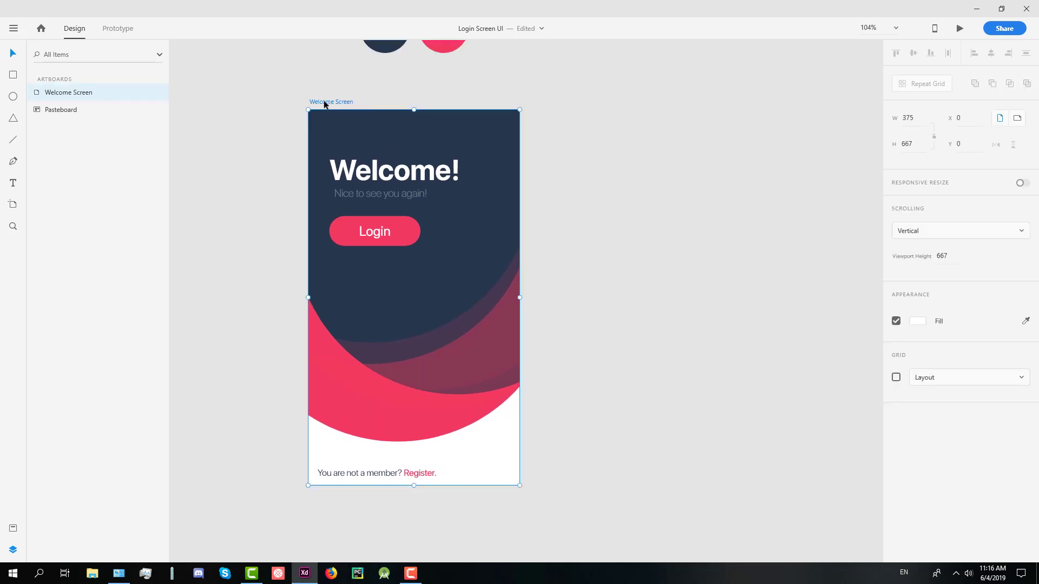
{"action": "left_click_drag", "start_coordinate": [327, 103], "coordinate": [570, 100]}
{"action": "left_click", "coordinate": [580, 73]}
{"action": "double_click", "coordinate": [582, 102]}
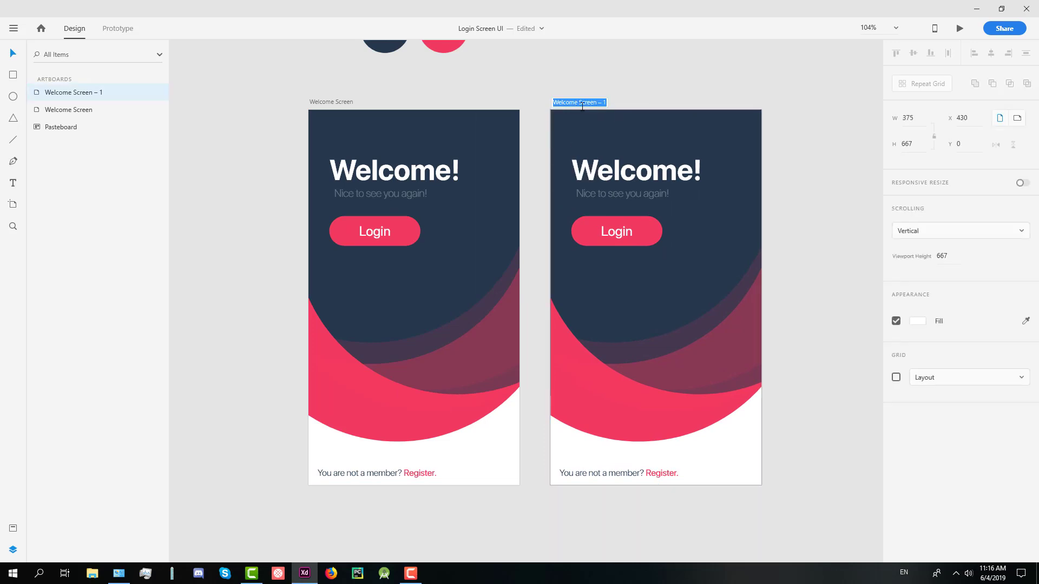
{"action": "type", "text": "Login S"}
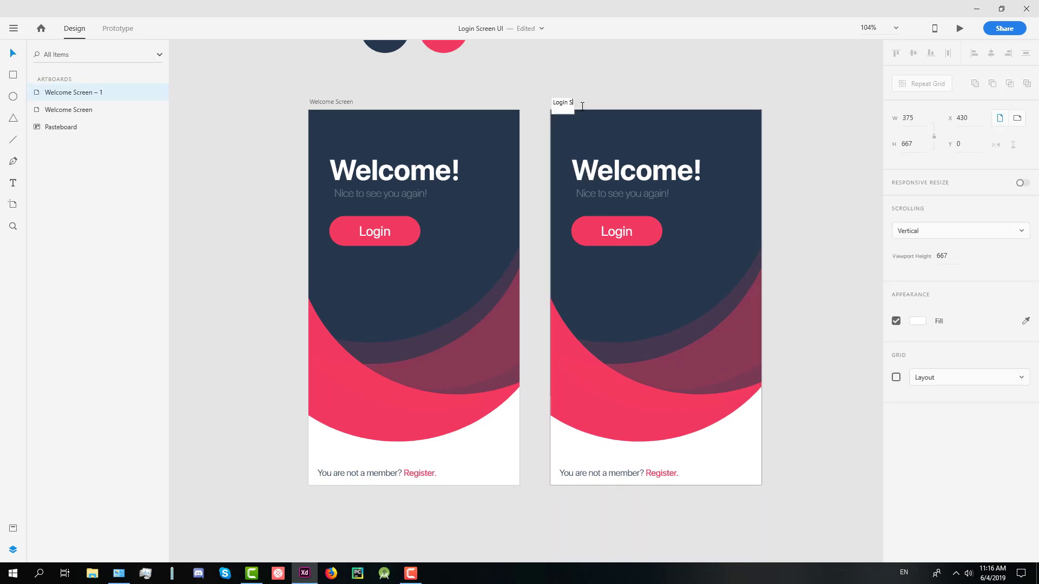
{"action": "type", "text": "creen"}
{"action": "key", "text": "Return"}
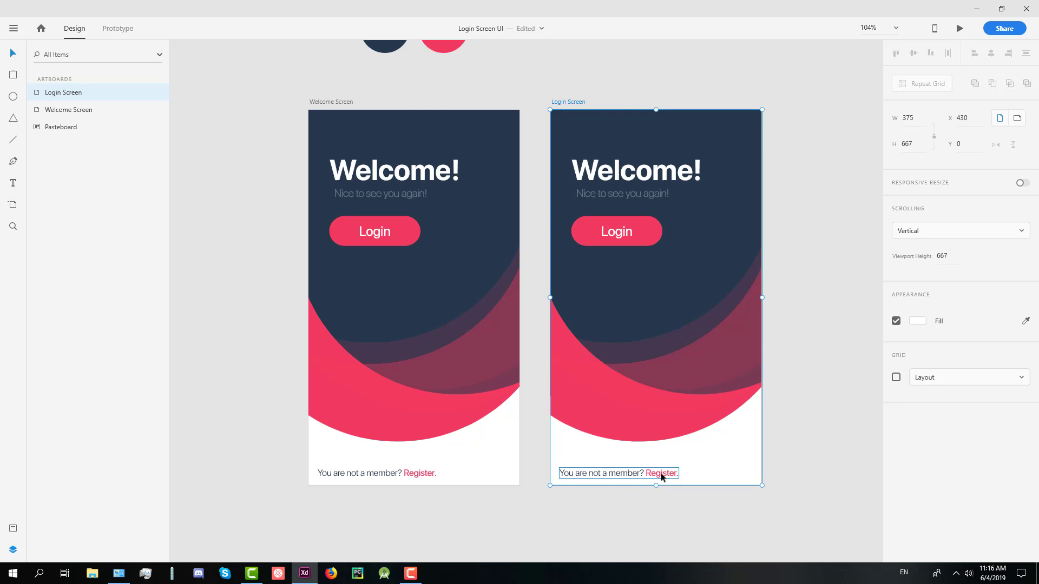
Select the 'You are not a member? Register.' line on the Login Screen.
{"action": "double_click", "coordinate": [632, 475]}
{"action": "left_click", "coordinate": [629, 475]}
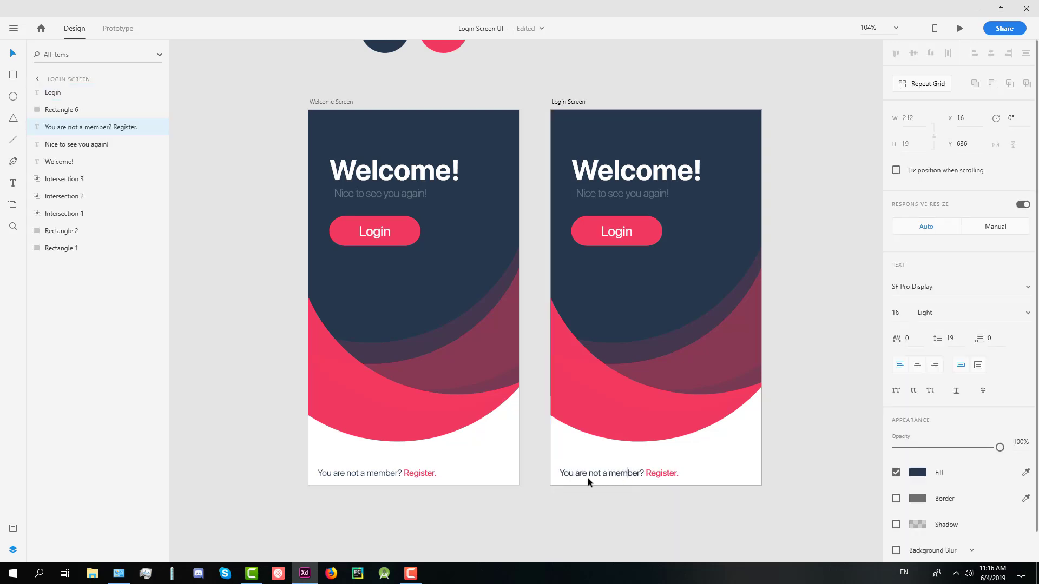
{"action": "mouse_move", "coordinate": [560, 474]}
{"action": "left_mouse_down"}
{"action": "mouse_move", "coordinate": [697, 474]}
{"action": "mouse_move", "coordinate": [561, 475]}
{"action": "left_mouse_up"}
{"action": "left_click", "coordinate": [645, 473]}
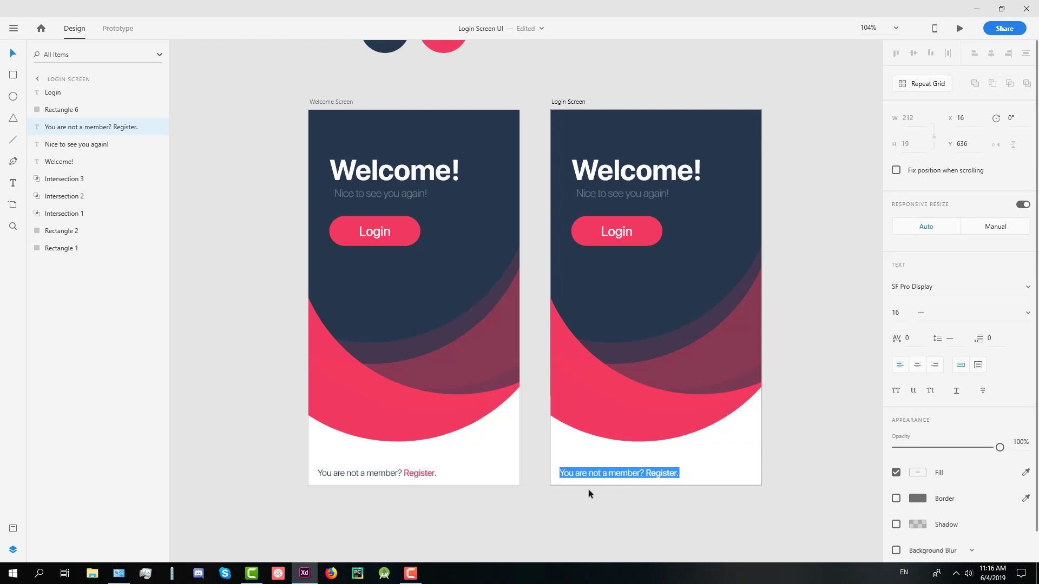
{"action": "left_click", "coordinate": [563, 474]}
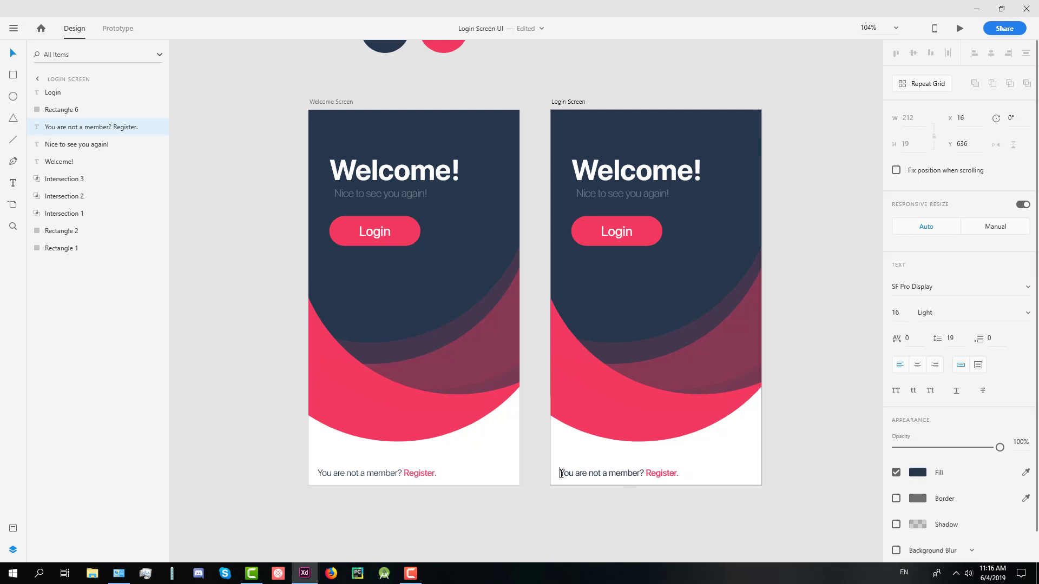
{"action": "left_click_drag", "start_coordinate": [561, 474], "coordinate": [682, 475]}
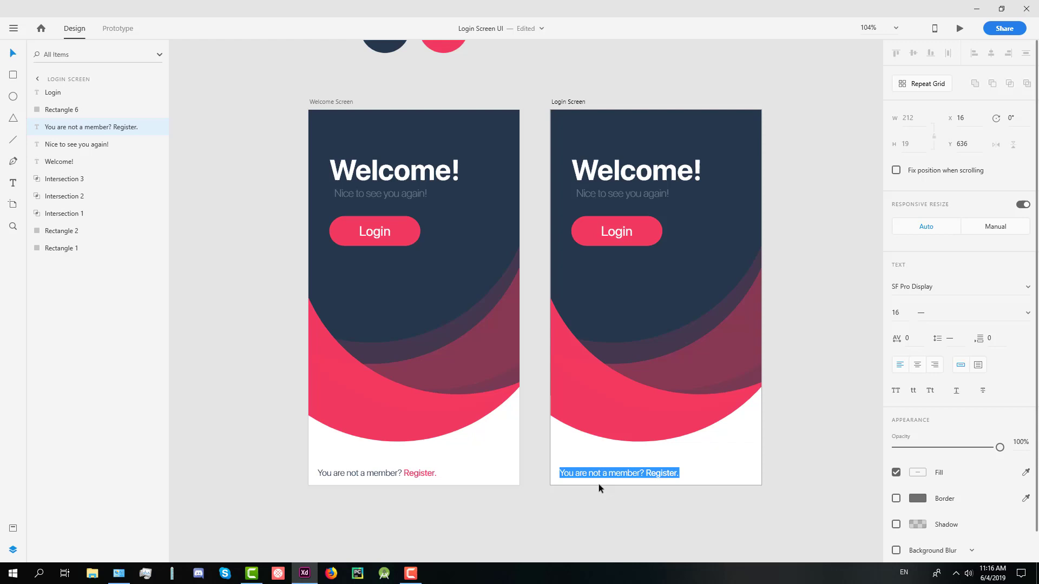
{"action": "key", "text": "Escape"}
Delete Rectangle 2 and Intersections 1–3, leaving the Login Screen white.
{"action": "left_click", "coordinate": [684, 286]}
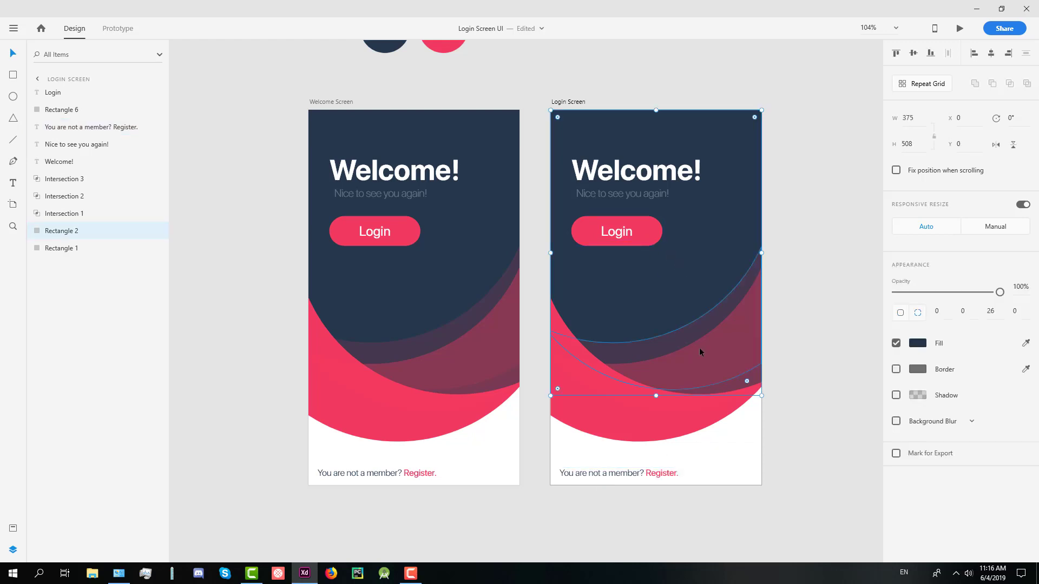
{"action": "left_click", "coordinate": [712, 371], "text": "shift"}
{"action": "left_click", "coordinate": [739, 383], "text": "shift"}
{"action": "left_click", "coordinate": [701, 429], "text": "shift"}
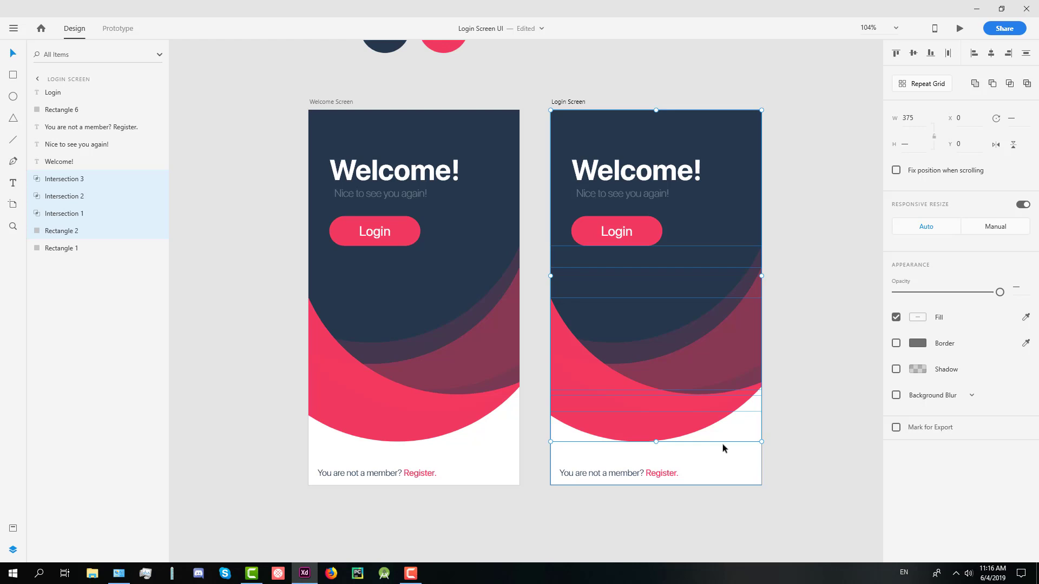
{"action": "key", "text": "Delete"}
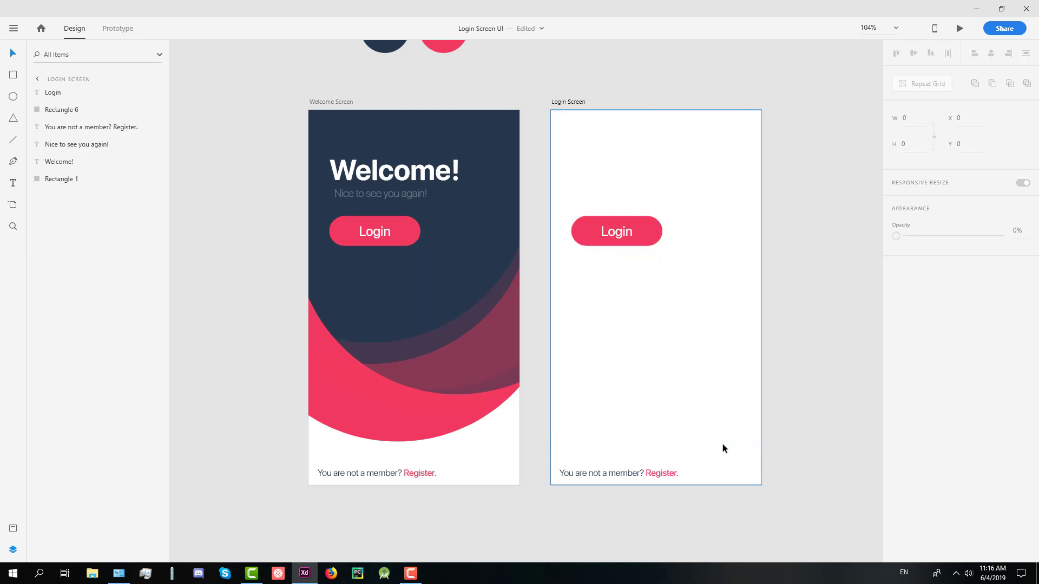
{"action": "left_click_drag", "start_coordinate": [544, 87], "coordinate": [811, 540]}
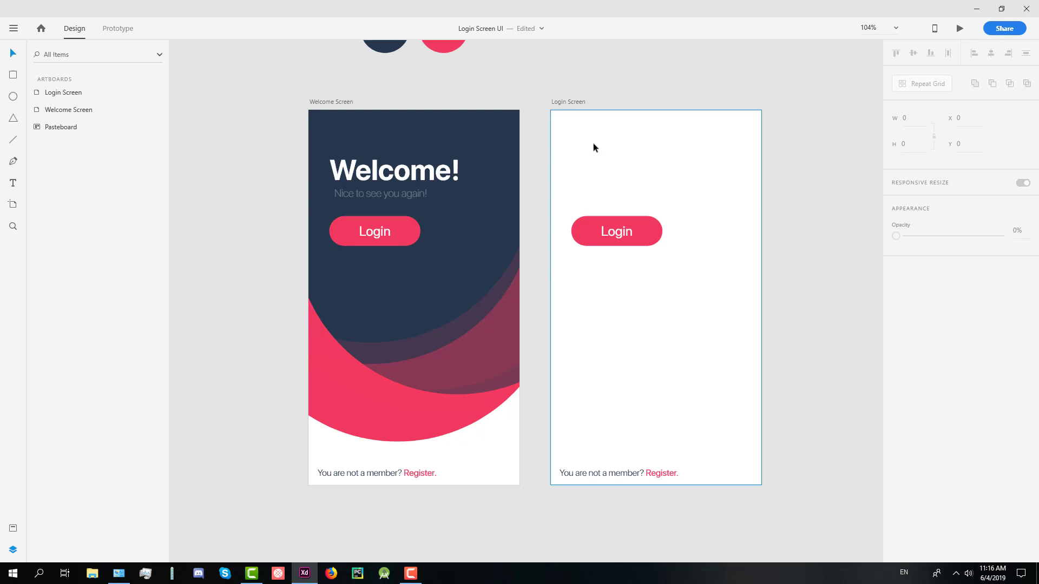
Change the Welcome! heading's fill to navy #253A4B.
{"action": "left_click", "coordinate": [620, 184]}
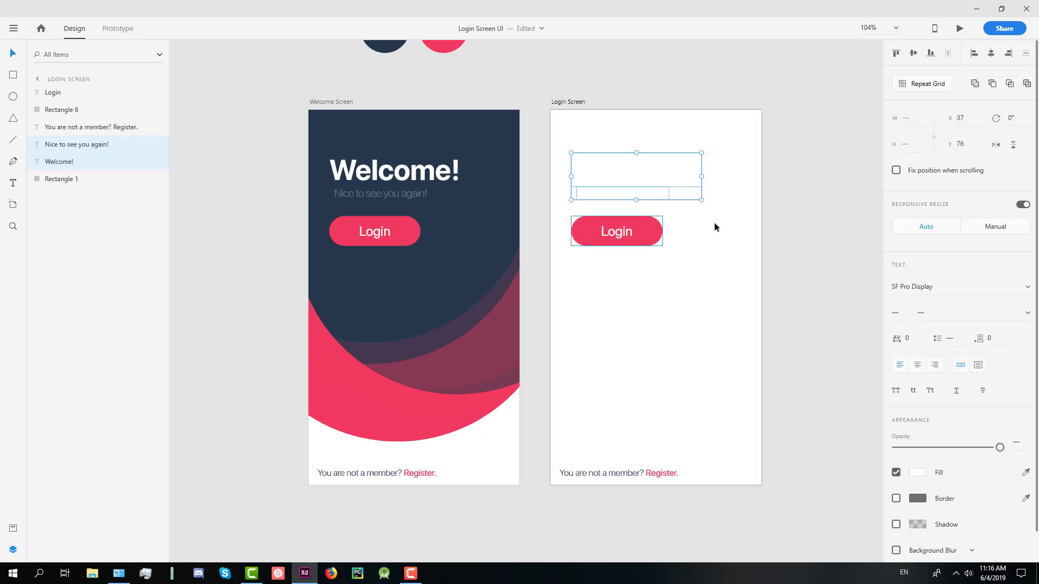
{"action": "left_click", "coordinate": [815, 211]}
{"action": "left_click", "coordinate": [582, 195]}
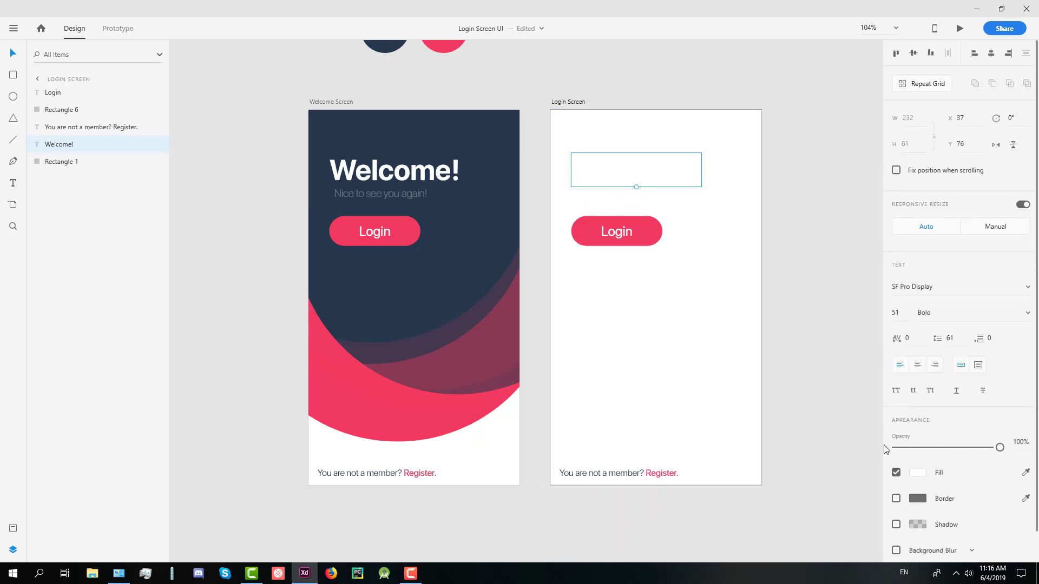
{"action": "left_click", "coordinate": [918, 472]}
{"action": "left_click", "coordinate": [819, 539]}
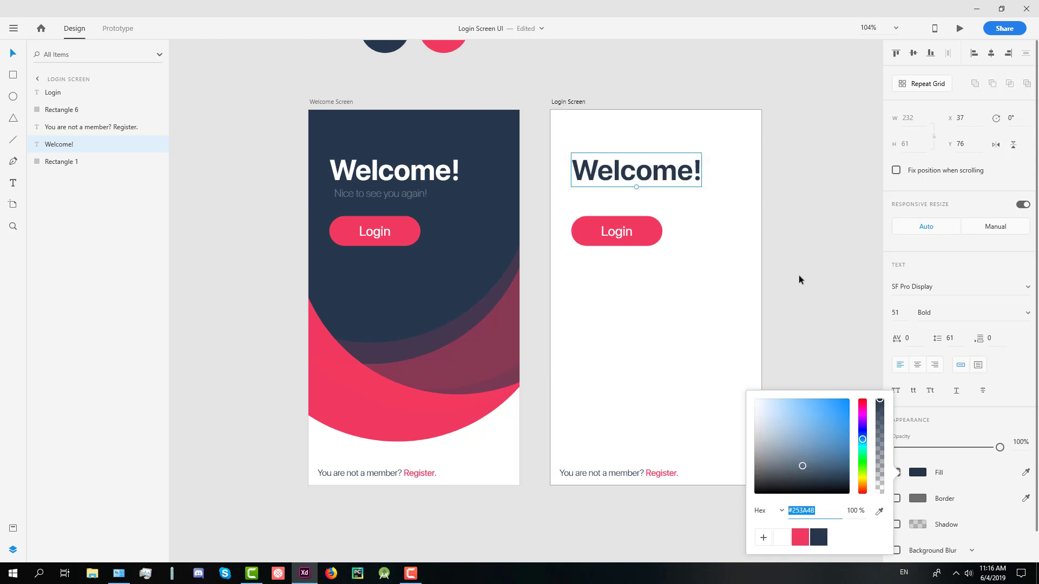
{"action": "left_click", "coordinate": [812, 222]}
Retype the heading as 'Hello There!' and shrink it to 36 pt above the Login button.
{"action": "double_click", "coordinate": [681, 174]}
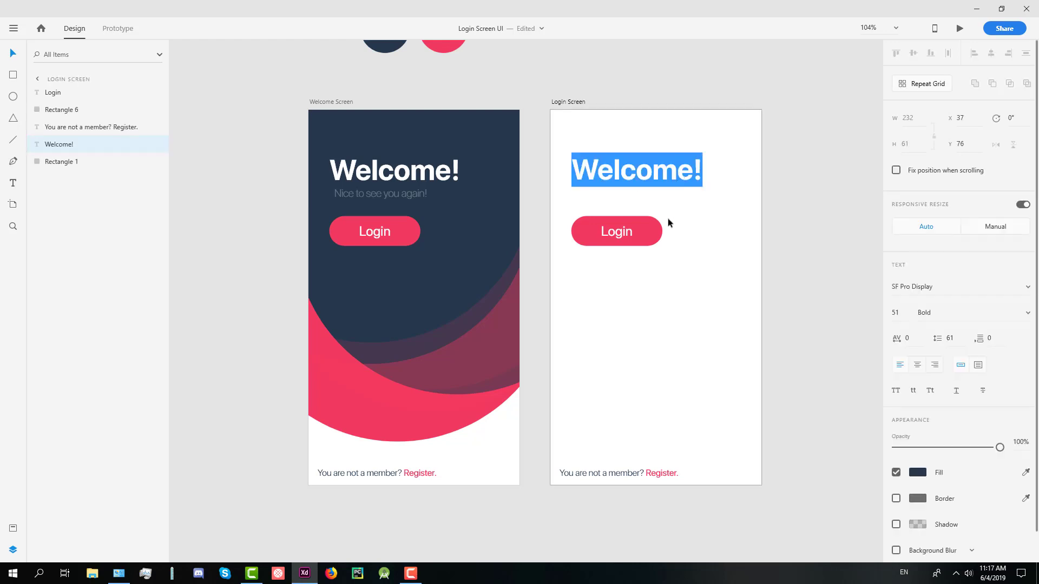
{"action": "type", "text": "Hello"}
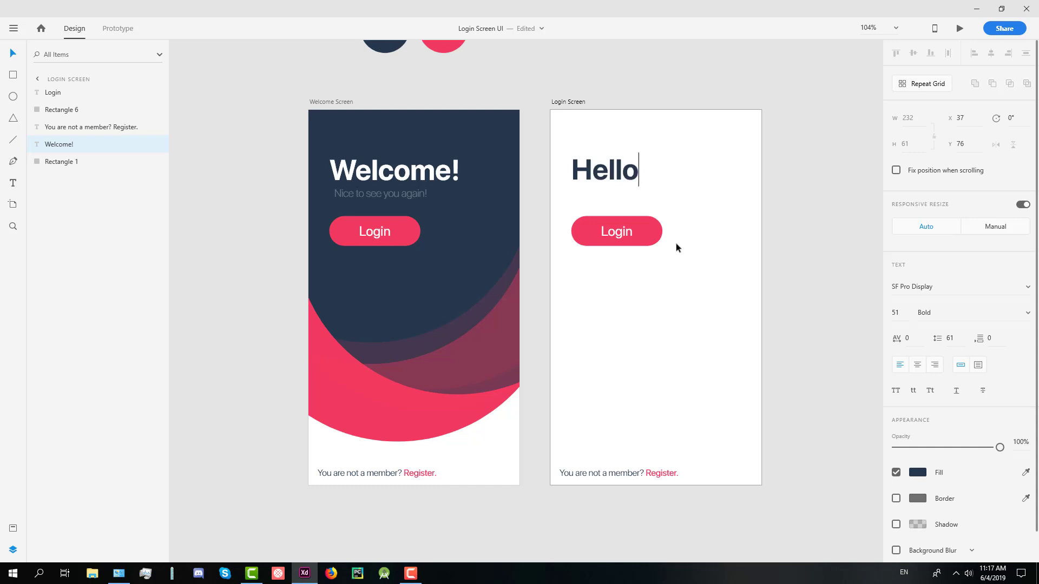
{"action": "type", "text": " There!"}
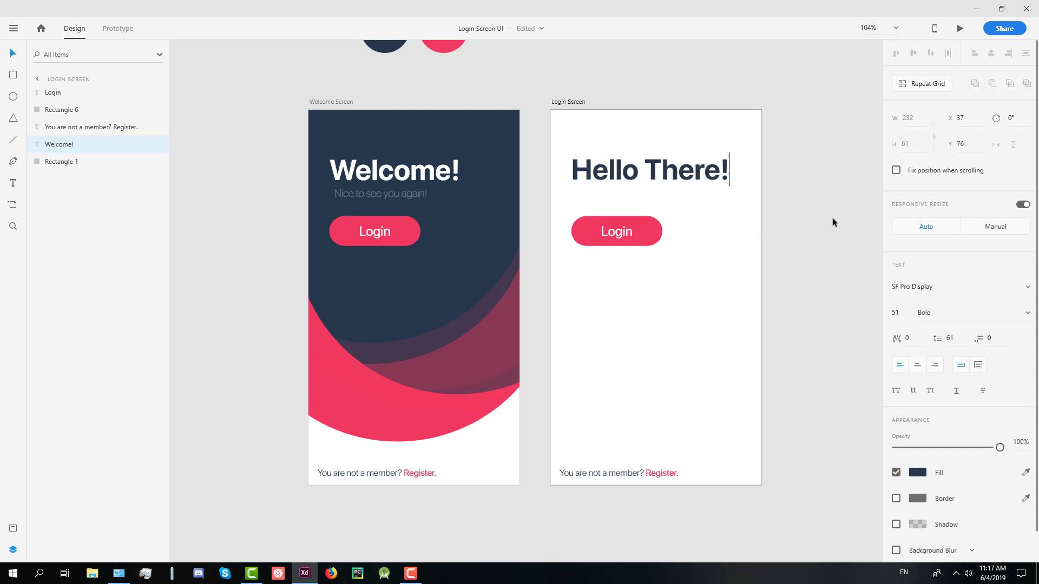
{"action": "key", "text": "Escape"}
{"action": "mouse_move", "coordinate": [651, 190]}
{"action": "left_mouse_down"}
{"action": "mouse_move", "coordinate": [649, 169]}
{"action": "mouse_move", "coordinate": [649, 200]}
{"action": "left_mouse_up"}
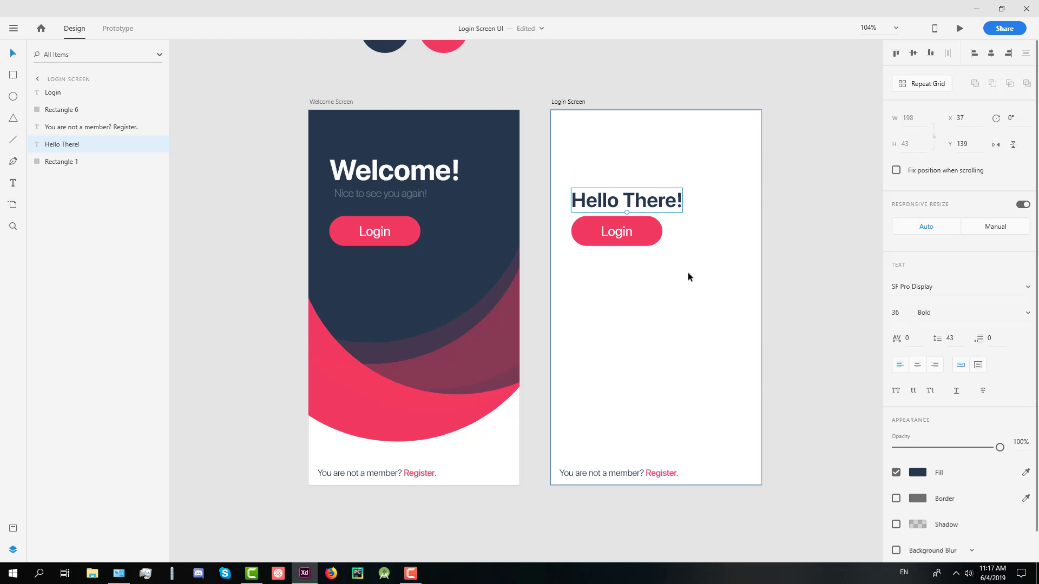
{"action": "left_click", "coordinate": [764, 217]}
Group the pink pill with its Login label and move the button down to Y 364.
{"action": "scroll", "coordinate": [639, 245], "scroll_direction": "up", "scroll_amount": 1}
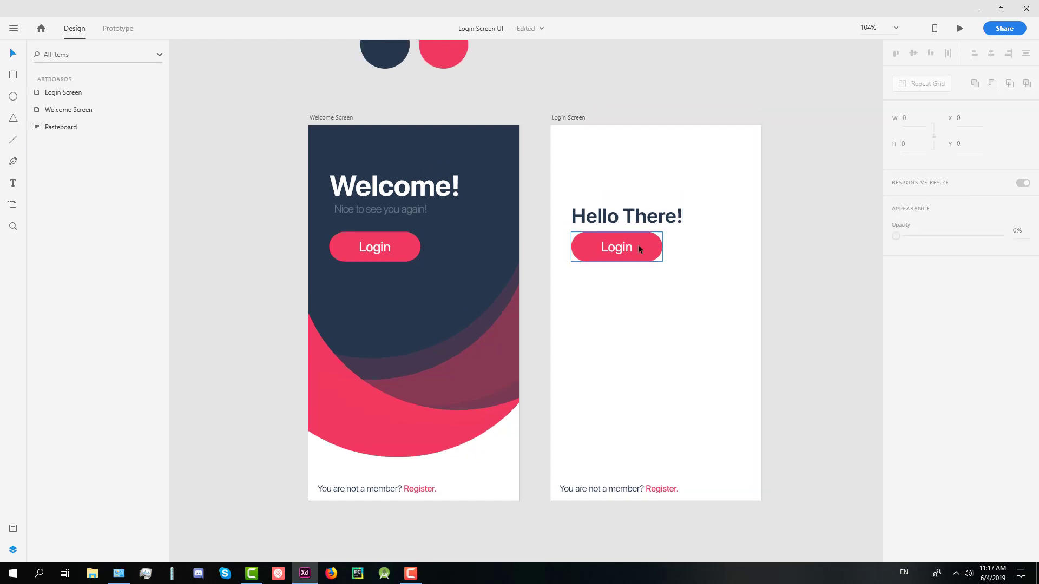
{"action": "scroll", "coordinate": [610, 254], "scroll_direction": "up", "scroll_amount": 2}
{"action": "double_click", "coordinate": [626, 268]}
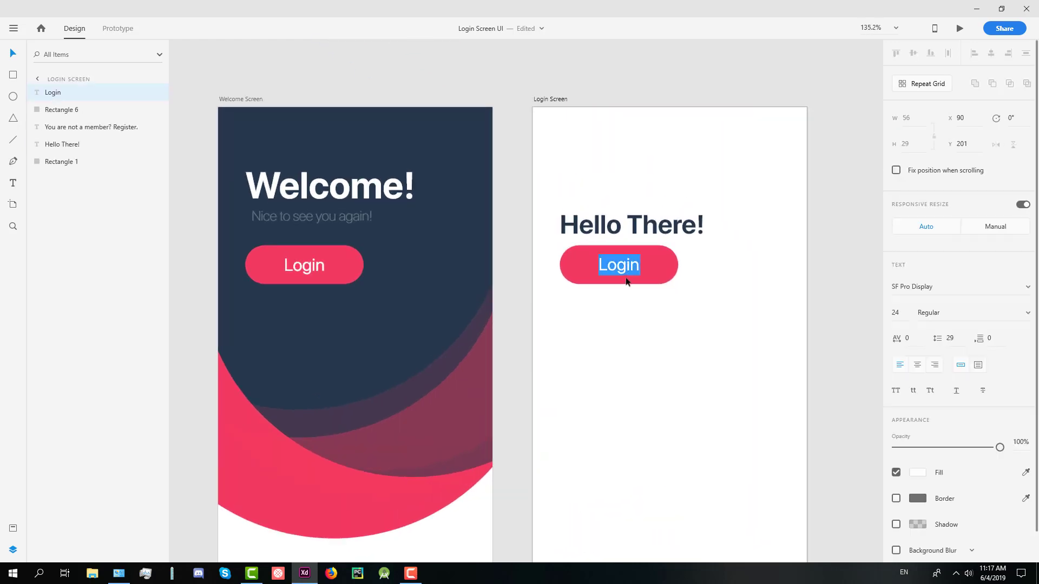
{"action": "key", "text": "Escape"}
{"action": "scroll", "coordinate": [840, 286], "scroll_direction": "down", "scroll_amount": 2}
{"action": "scroll", "coordinate": [840, 287], "scroll_direction": "right", "scroll_amount": 1}
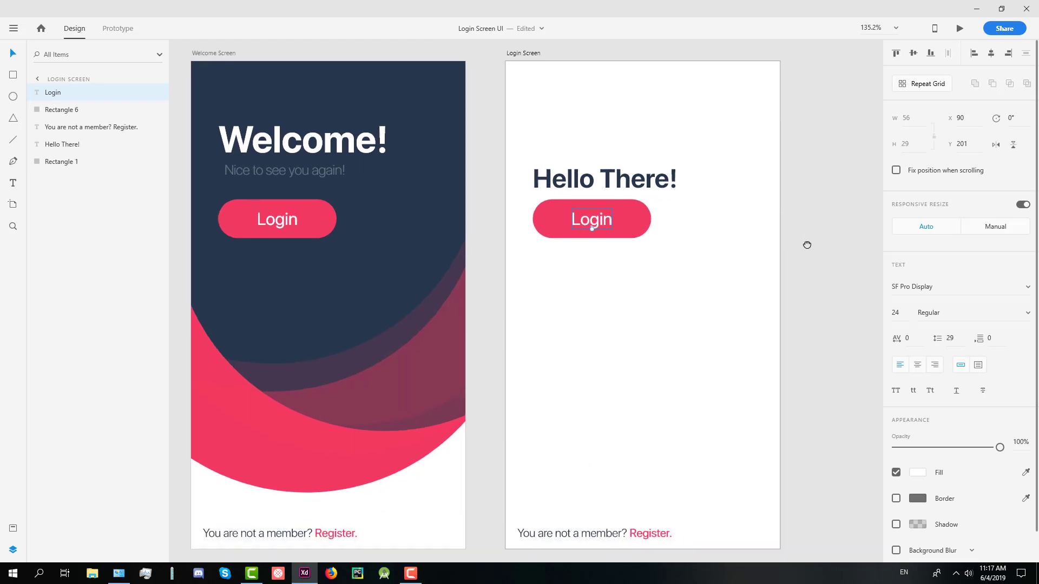
{"action": "left_click", "coordinate": [619, 211]}
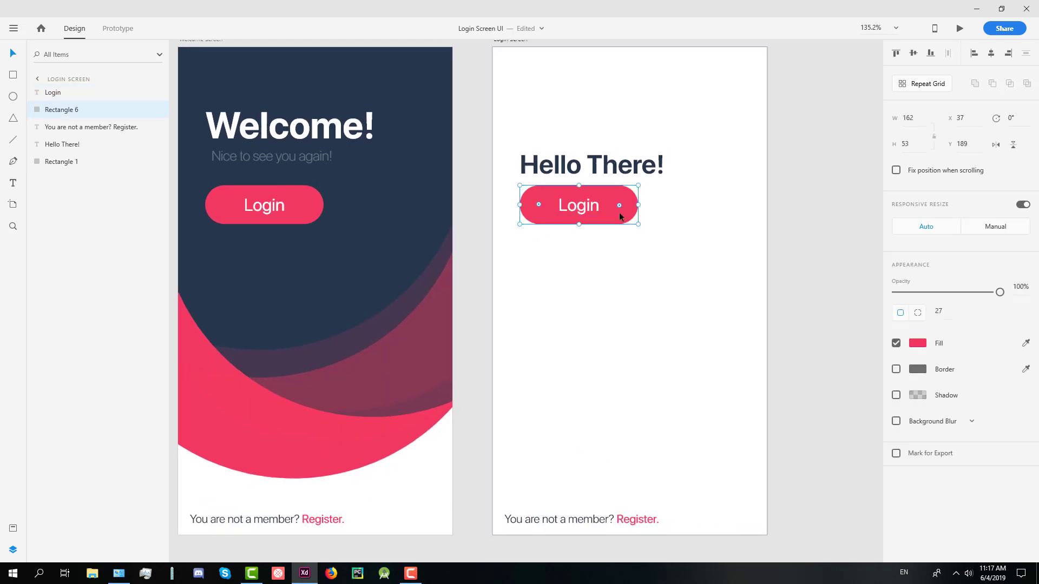
{"action": "left_click", "coordinate": [595, 204], "text": "shift"}
{"action": "key", "text": "ctrl+g"}
{"action": "left_click_drag", "start_coordinate": [601, 203], "coordinate": [596, 330]}
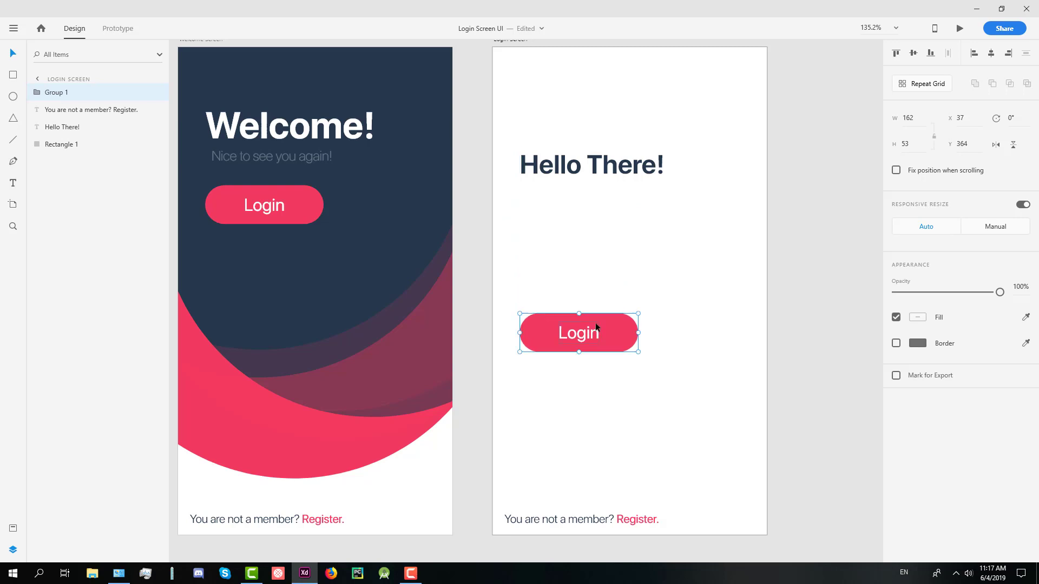
{"action": "left_click", "coordinate": [805, 302]}
{"action": "left_click", "coordinate": [628, 327]}
Draw a fully rounded field, duplicate it below, and nudge the field and Login button down 5 px.
{"action": "key", "text": "r"}
{"action": "mouse_move", "coordinate": [520, 229]}
{"action": "left_mouse_down"}
{"action": "mouse_move", "coordinate": [739, 261]}
{"action": "mouse_move", "coordinate": [729, 241]}
{"action": "left_mouse_up"}
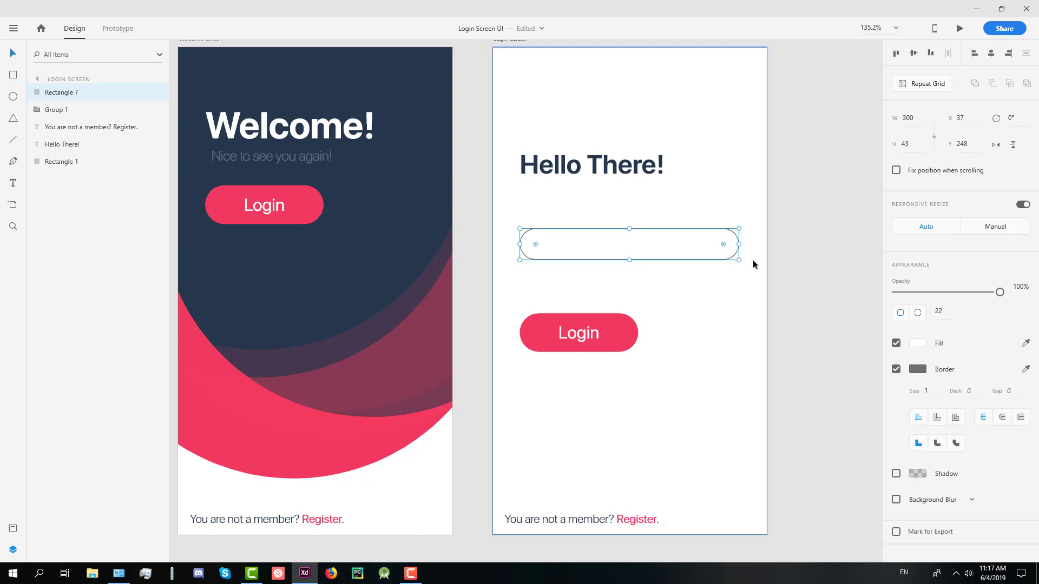
{"action": "left_click", "coordinate": [801, 250]}
{"action": "left_click", "coordinate": [660, 256]}
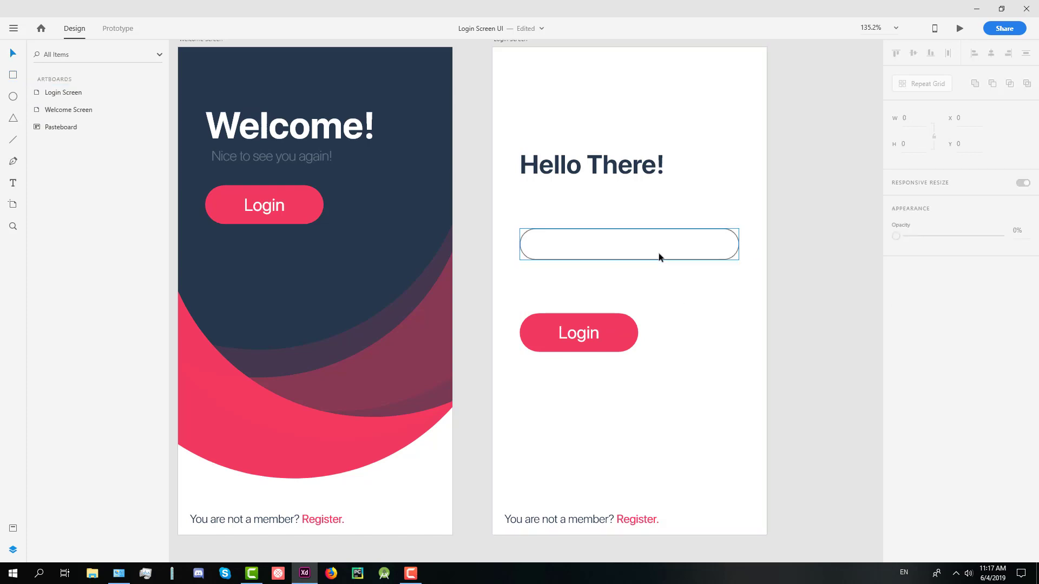
{"action": "left_click_drag", "start_coordinate": [667, 241], "coordinate": [677, 280], "text": "alt"}
{"action": "key", "text": "Down"}
{"action": "key", "text": "Down"}
{"action": "key", "text": "Down"}
{"action": "key", "text": "Down"}
{"action": "key", "text": "Down"}
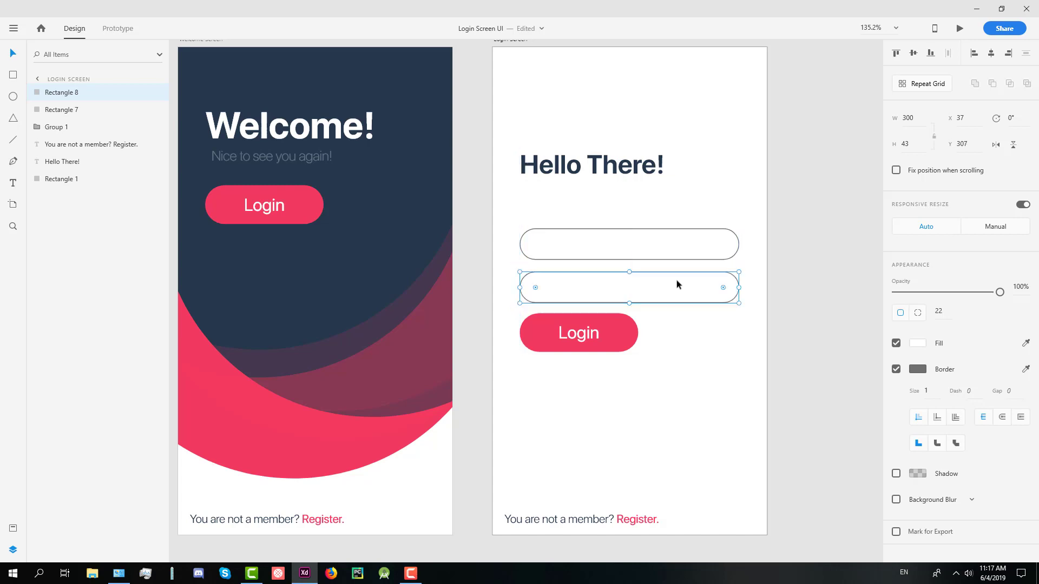
{"action": "left_click", "coordinate": [621, 324]}
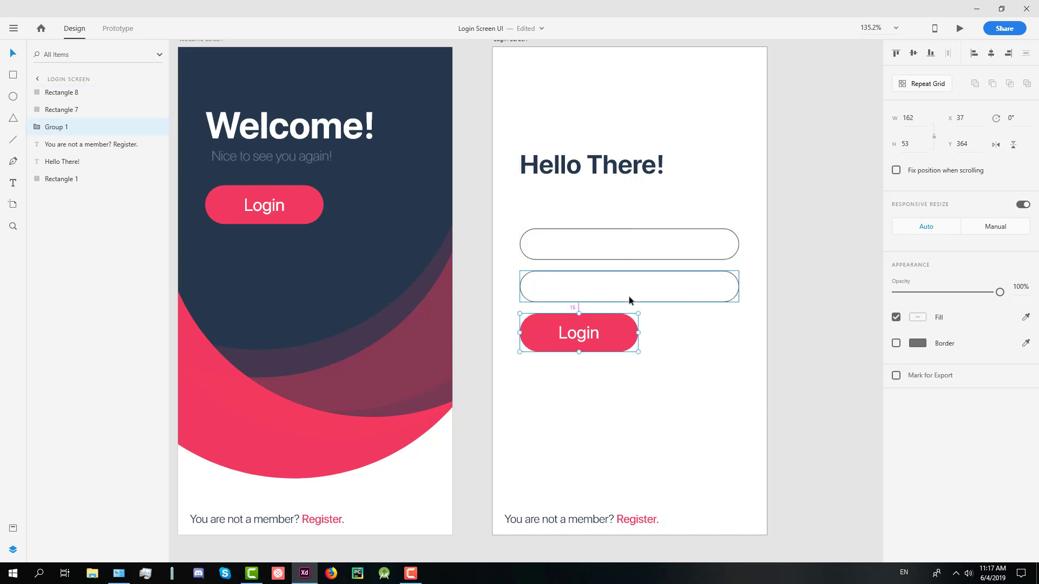
{"action": "key", "text": "Down"}
{"action": "key", "text": "Down"}
{"action": "key", "text": "Down"}
{"action": "key", "text": "Down"}
{"action": "key", "text": "Down"}
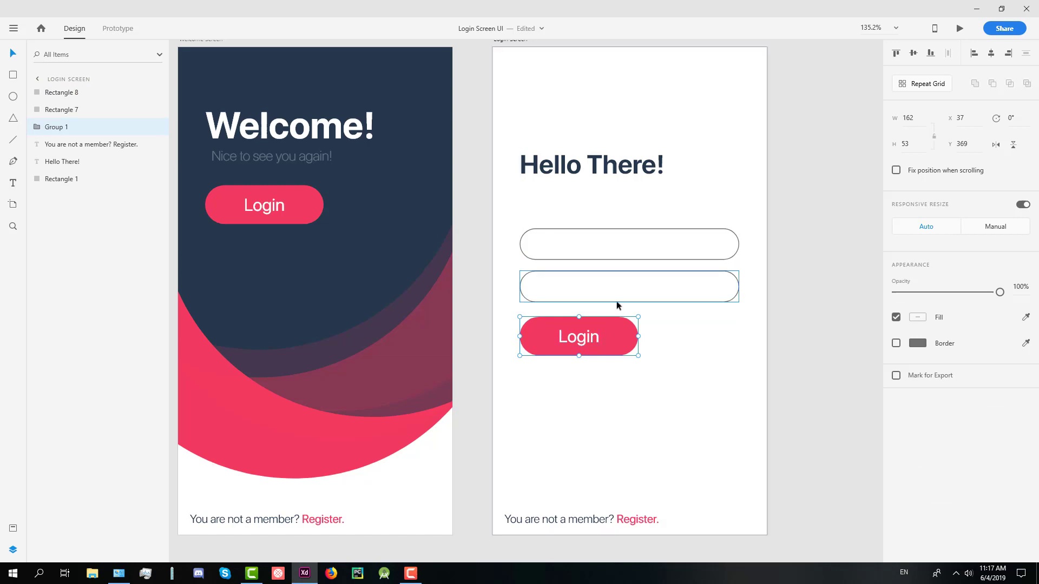
Give both fields no border, navy #253A4B fill and 10% opacity.
{"action": "left_click", "coordinate": [726, 287]}
{"action": "left_click", "coordinate": [716, 248], "text": "shift"}
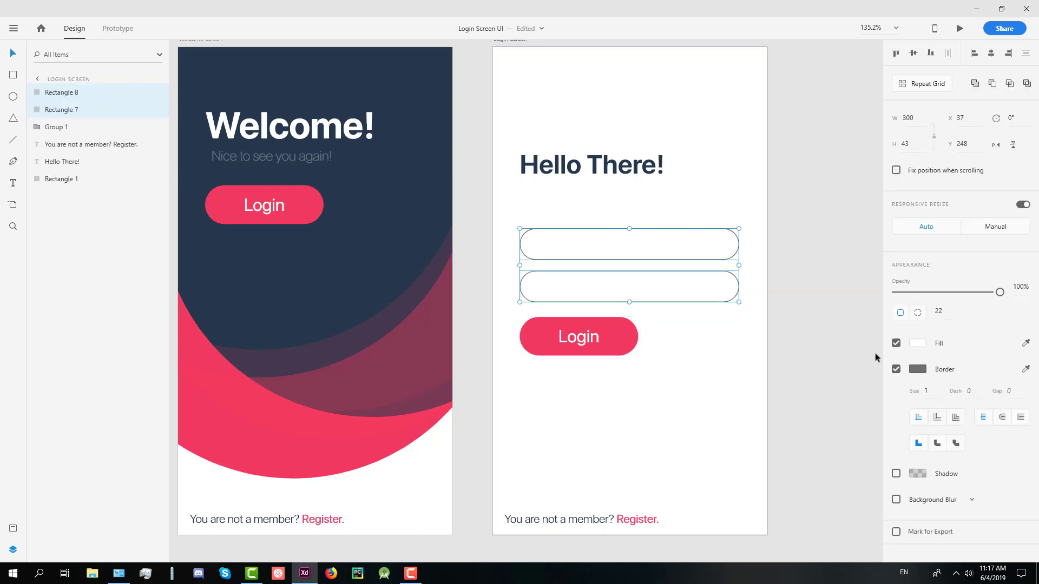
{"action": "left_click", "coordinate": [897, 369]}
{"action": "left_click", "coordinate": [918, 343]}
{"action": "left_click", "coordinate": [802, 420]}
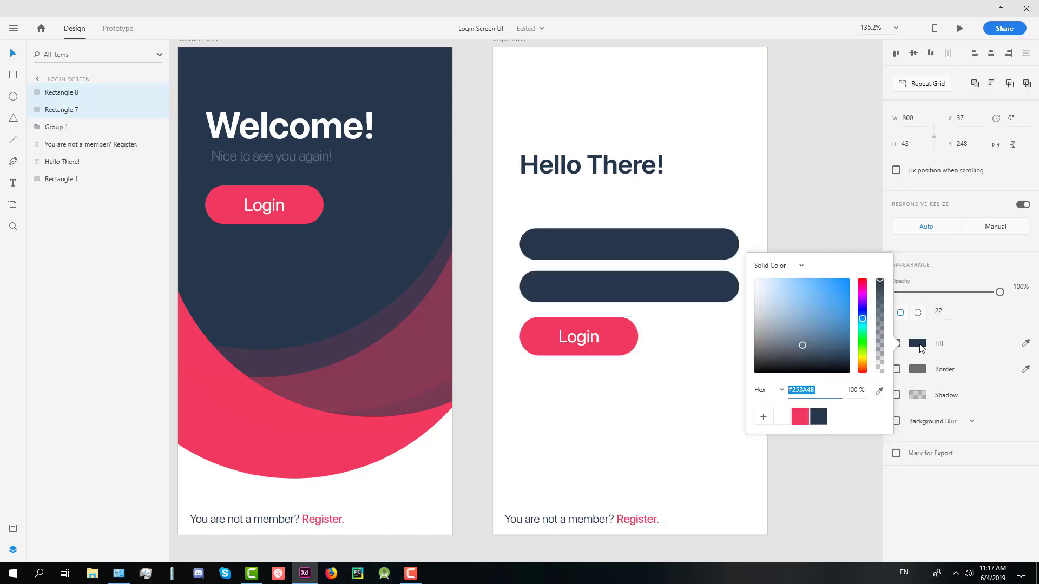
{"action": "left_click", "coordinate": [1018, 286]}
{"action": "type", "text": "10"}
{"action": "key", "text": "Return"}
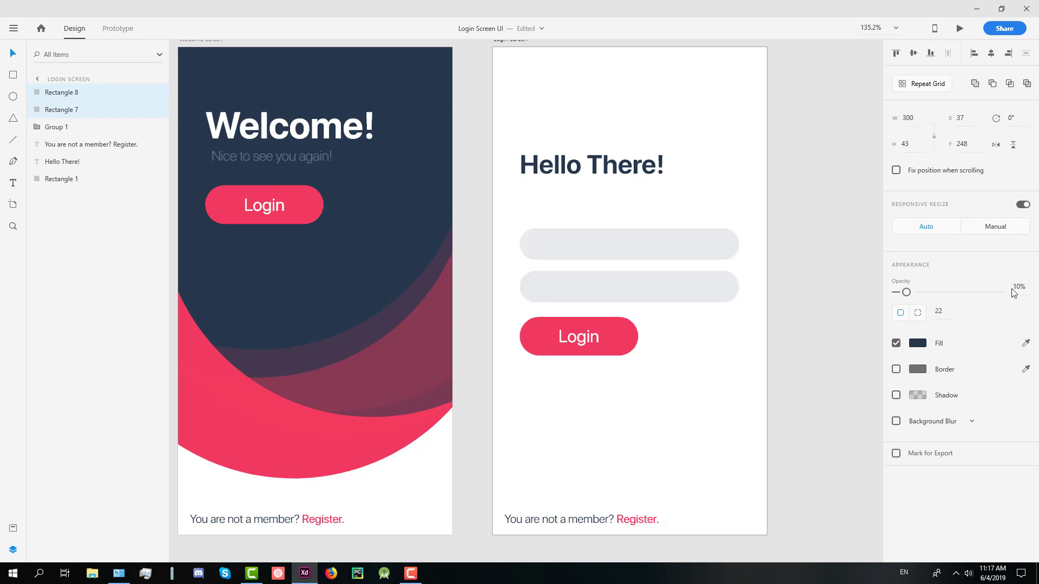
{"action": "left_click", "coordinate": [794, 211]}
{"action": "scroll", "coordinate": [759, 329], "scroll_direction": "down", "scroll_amount": 5}
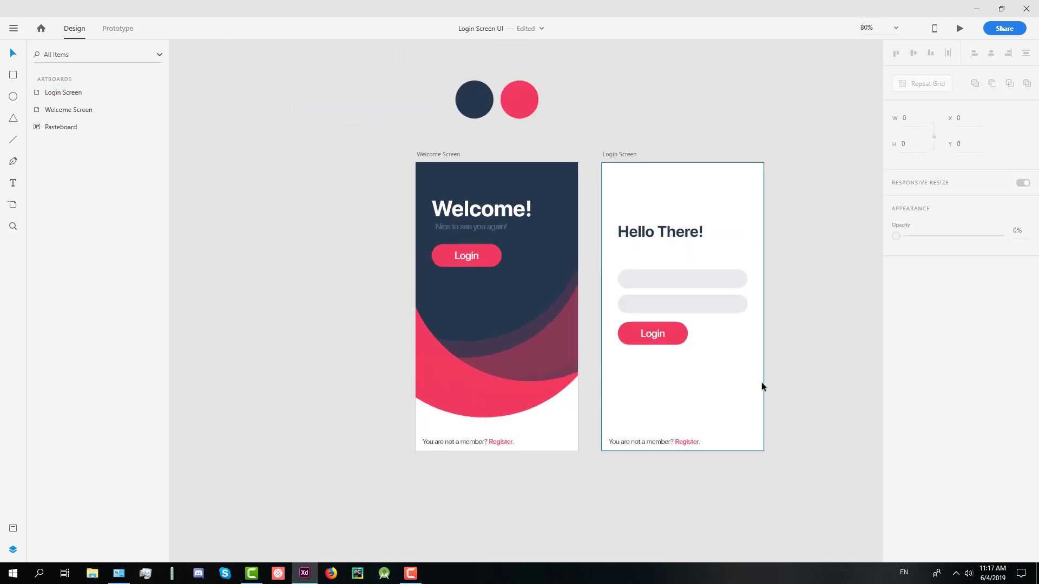
{"action": "scroll", "coordinate": [687, 362], "scroll_direction": "up", "scroll_amount": 5}
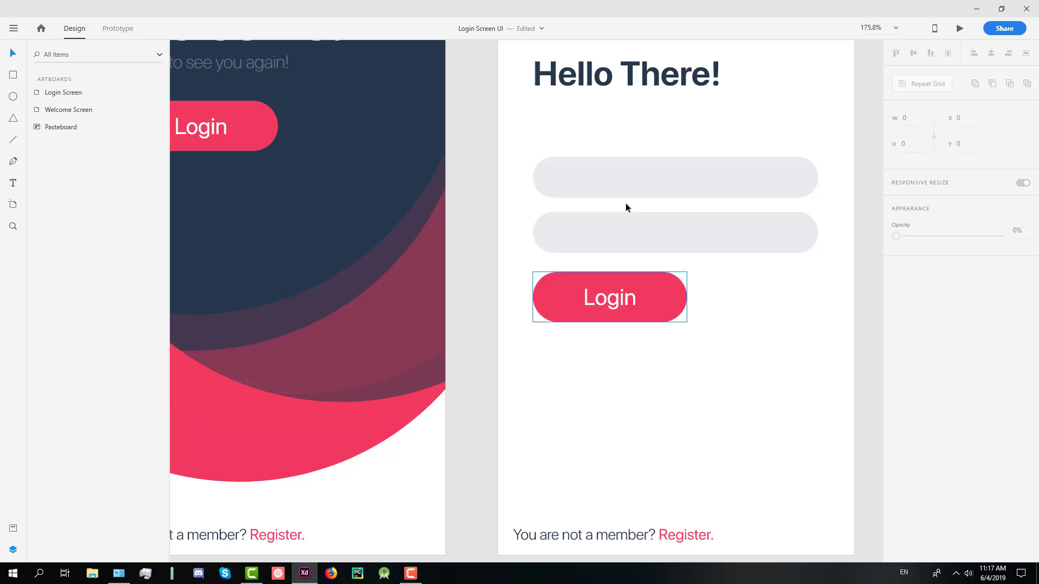
Leave the member line unchanged and move the Hello There! heading down toward the fields.
{"action": "double_click", "coordinate": [638, 542]}
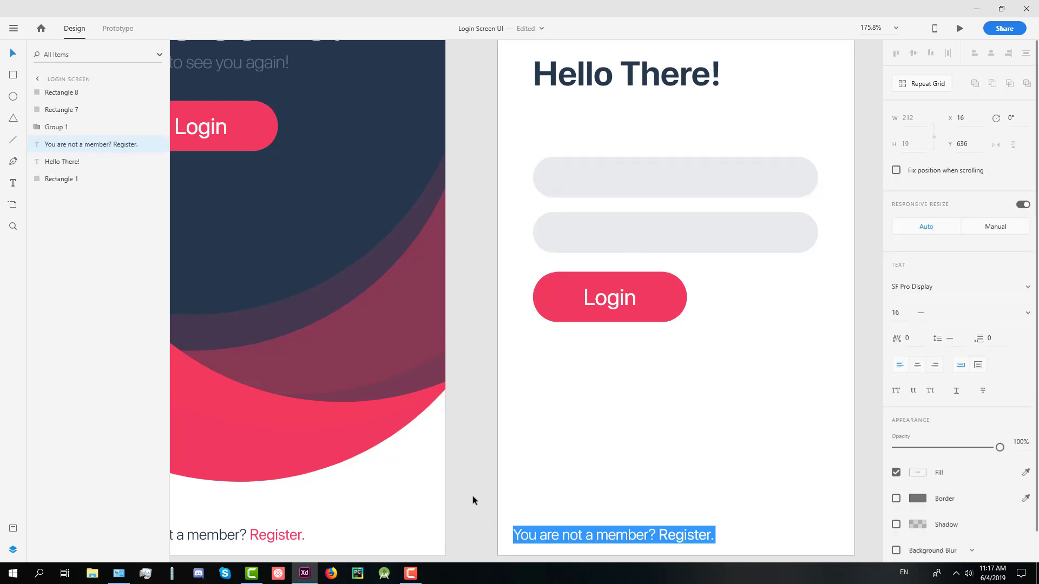
{"action": "key", "text": "Escape"}
{"action": "scroll", "coordinate": [478, 471], "scroll_direction": "down", "scroll_amount": 2}
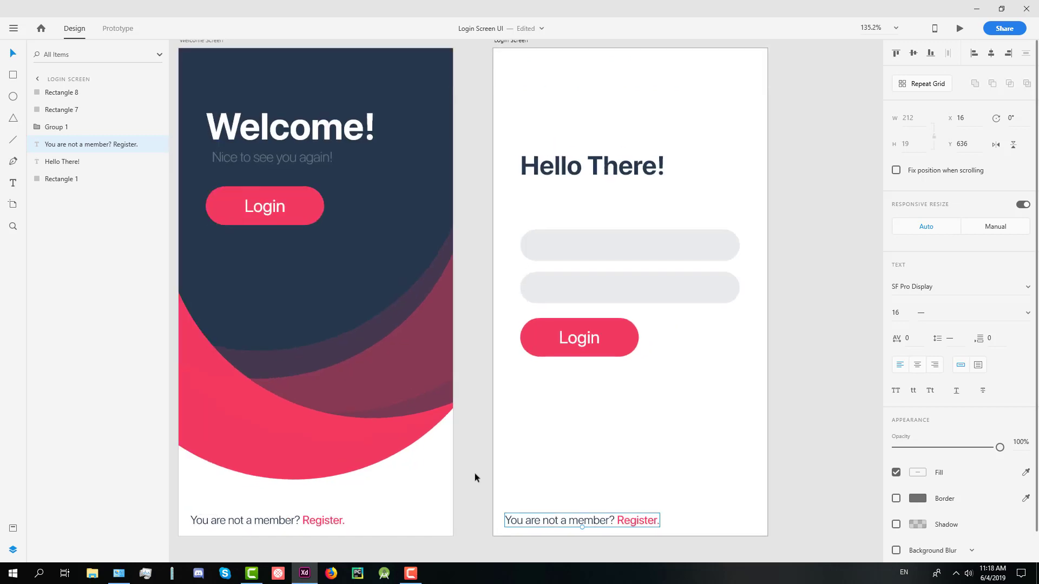
{"action": "left_click", "coordinate": [810, 479]}
{"action": "left_click_drag", "start_coordinate": [800, 475], "coordinate": [754, 427]}
{"action": "left_click", "coordinate": [513, 232]}
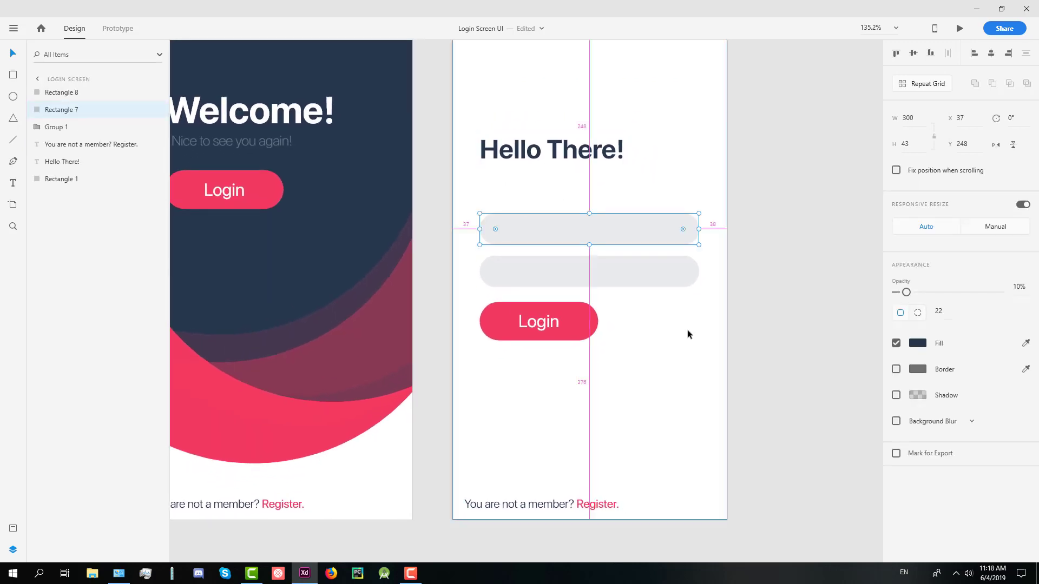
{"action": "left_click", "coordinate": [776, 279]}
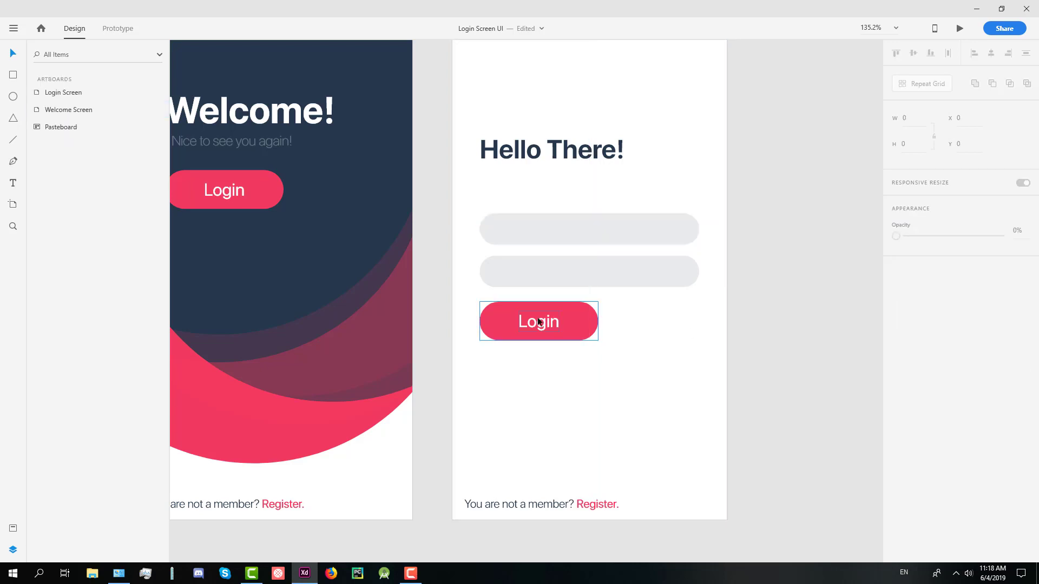
{"action": "left_click_drag", "start_coordinate": [604, 152], "coordinate": [600, 187]}
{"action": "left_click", "coordinate": [696, 349]}
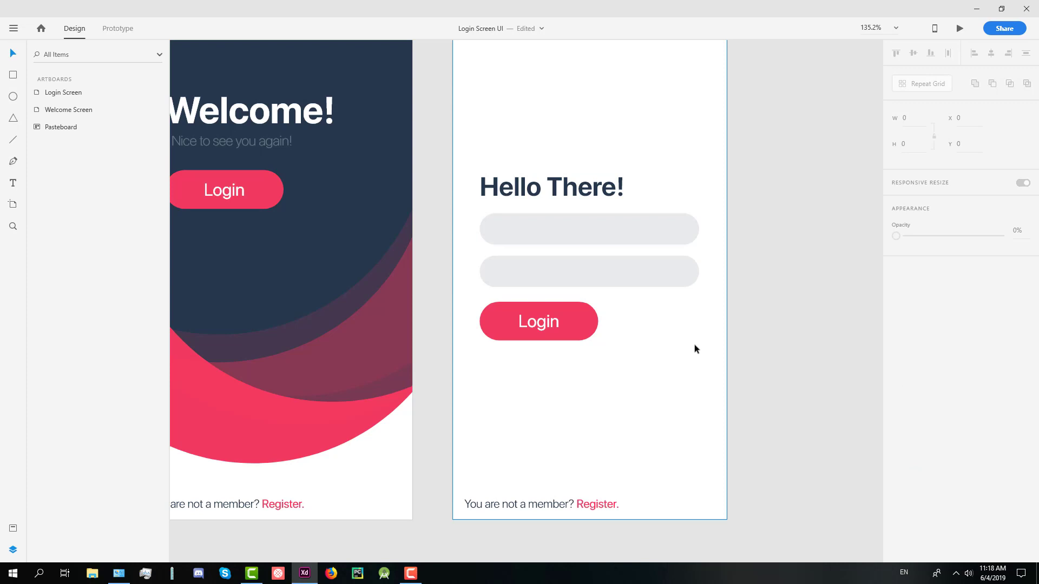
Copy the member line higher up and change its text to 'Need Help?'.
{"action": "left_click", "coordinate": [552, 506]}
{"action": "left_click_drag", "start_coordinate": [557, 507], "coordinate": [429, 414]}
{"action": "double_click", "coordinate": [566, 433]}
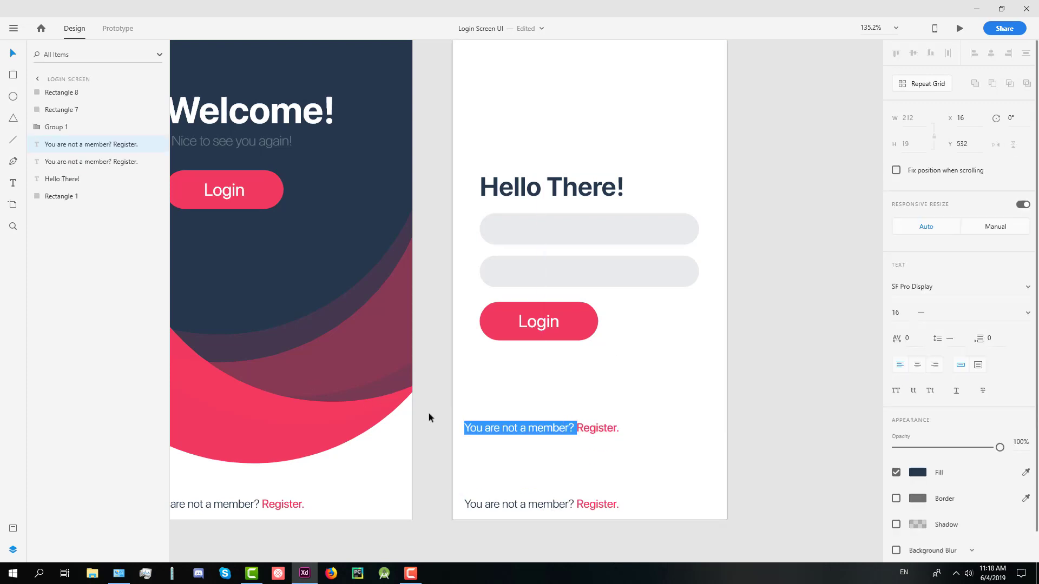
{"action": "key", "text": "BackSpace"}
{"action": "key", "text": "ctrl+a"}
{"action": "type", "text": "Need Help?"}
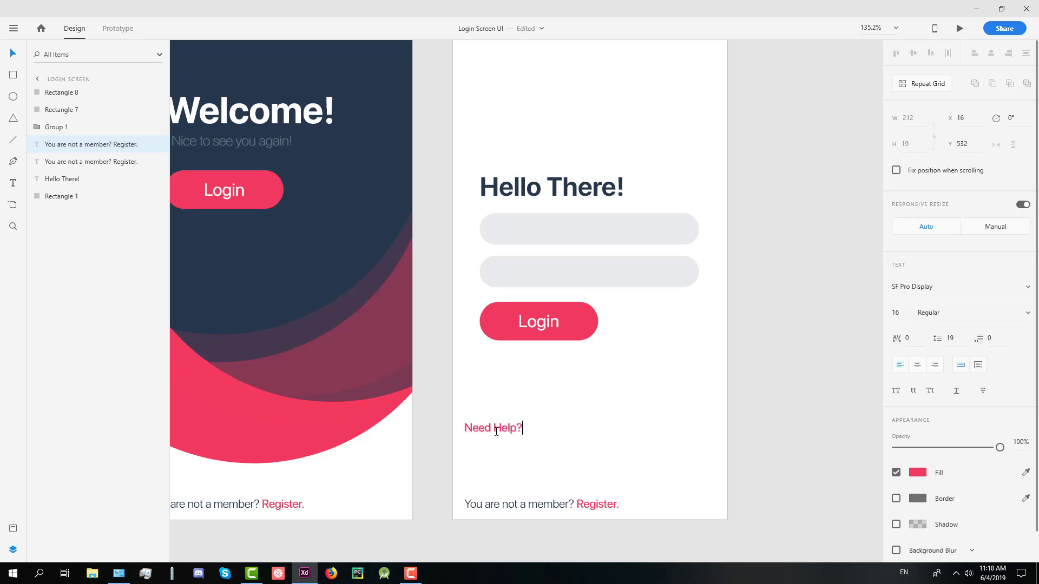
{"action": "left_click", "coordinate": [13, 54]}
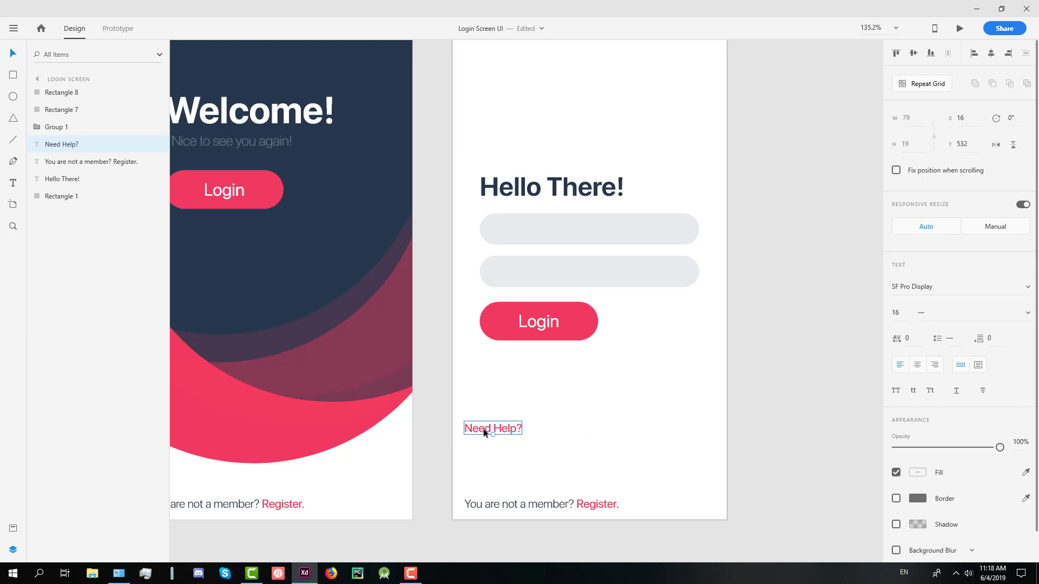
Move the Need Help? text beside the Login button.
{"action": "left_click_drag", "start_coordinate": [482, 431], "coordinate": [661, 322]}
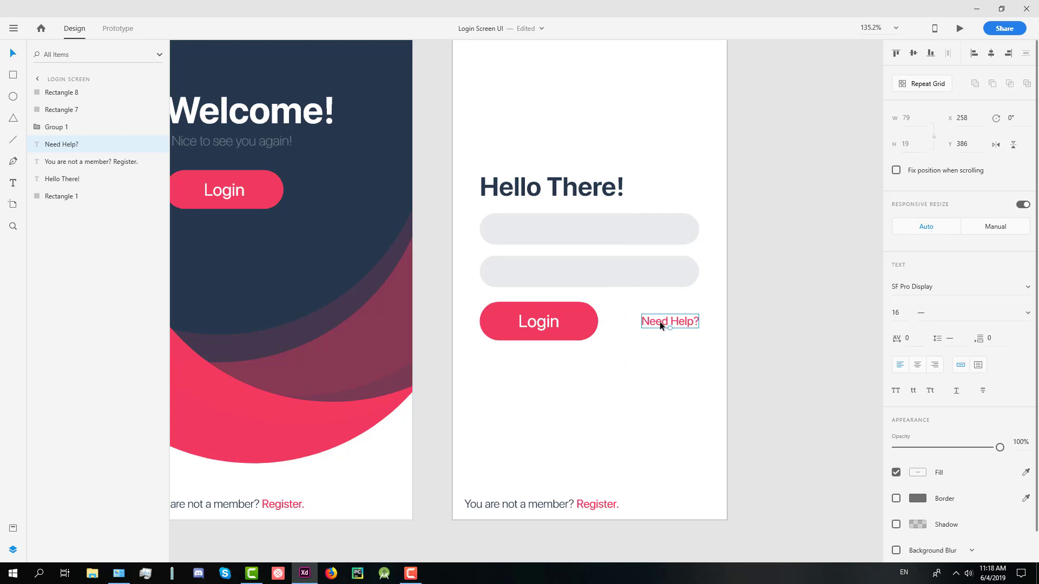
{"action": "scroll", "coordinate": [706, 322], "scroll_direction": "down", "scroll_amount": 3}
{"action": "scroll", "coordinate": [805, 317], "scroll_direction": "up", "scroll_amount": 2}
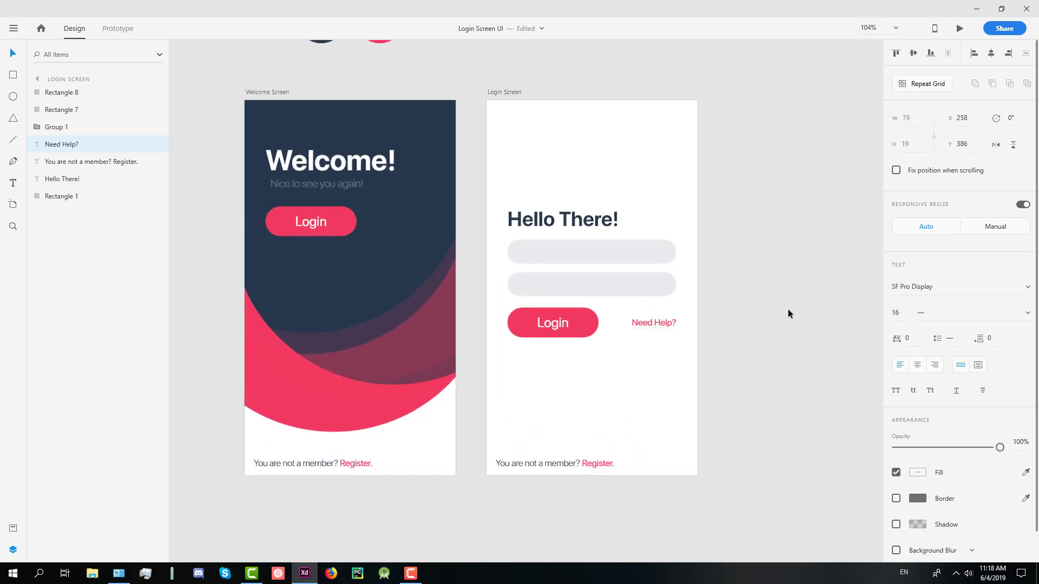
{"action": "left_click", "coordinate": [788, 310]}
{"action": "scroll", "coordinate": [530, 234], "scroll_direction": "up", "scroll_amount": 3}
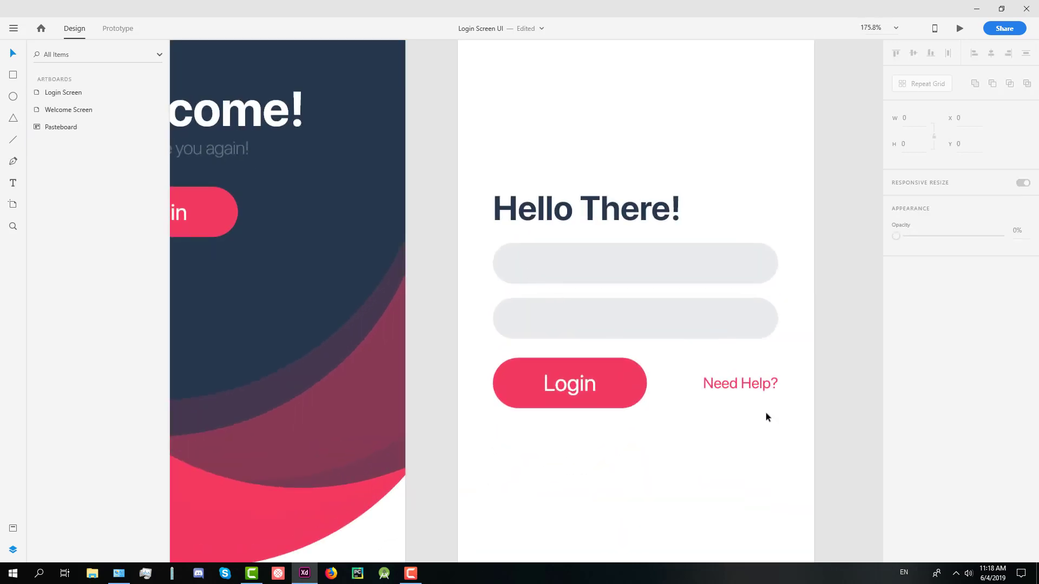
Undo the stray Need Help? duplicate near the second field, keeping the rectangle's fill.
{"action": "left_click", "coordinate": [765, 394]}
{"action": "left_click_drag", "start_coordinate": [766, 395], "coordinate": [622, 319]}
{"action": "left_click", "coordinate": [761, 323], "text": "shift"}
{"action": "key", "text": "ctrl+z"}
{"action": "left_click", "coordinate": [897, 321]}
{"action": "key", "text": "ctrl+z"}
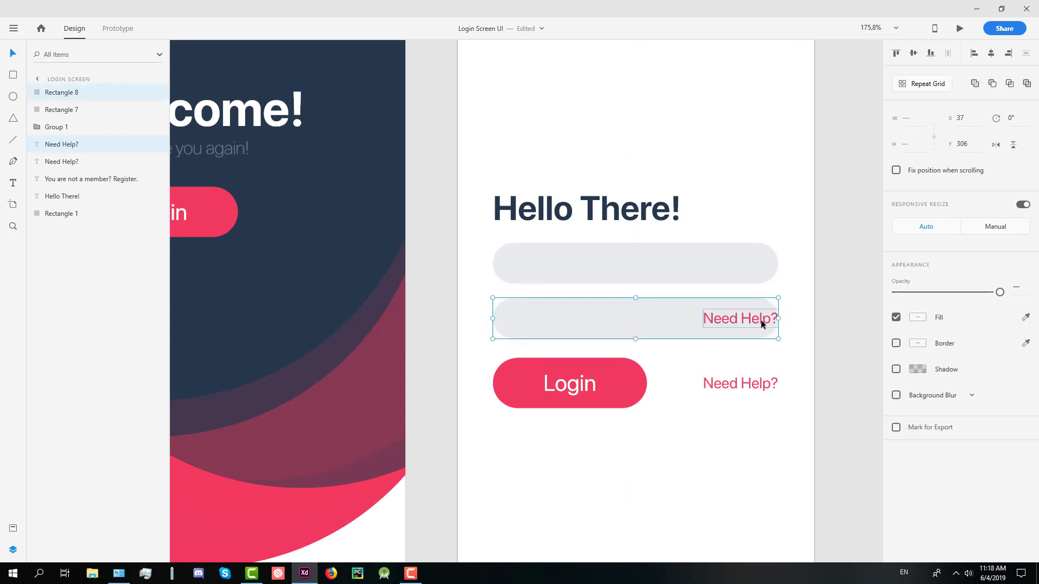
{"action": "left_click", "coordinate": [849, 312]}
{"action": "left_click", "coordinate": [744, 320]}
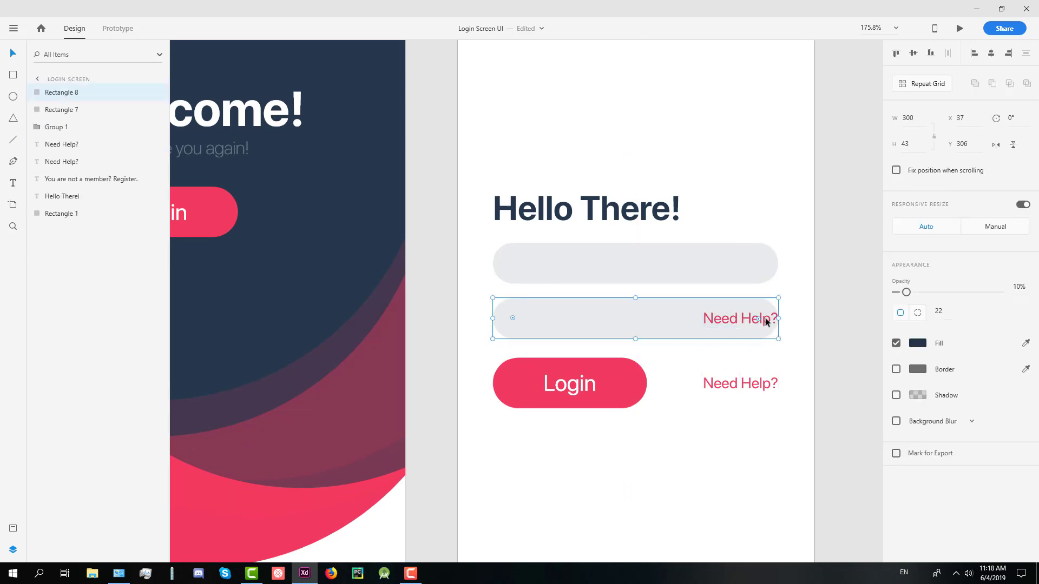
{"action": "key", "text": "ctrl+z"}
Add a sample e-mail address as placeholder text inside the first input field.
{"action": "left_click", "coordinate": [843, 348]}
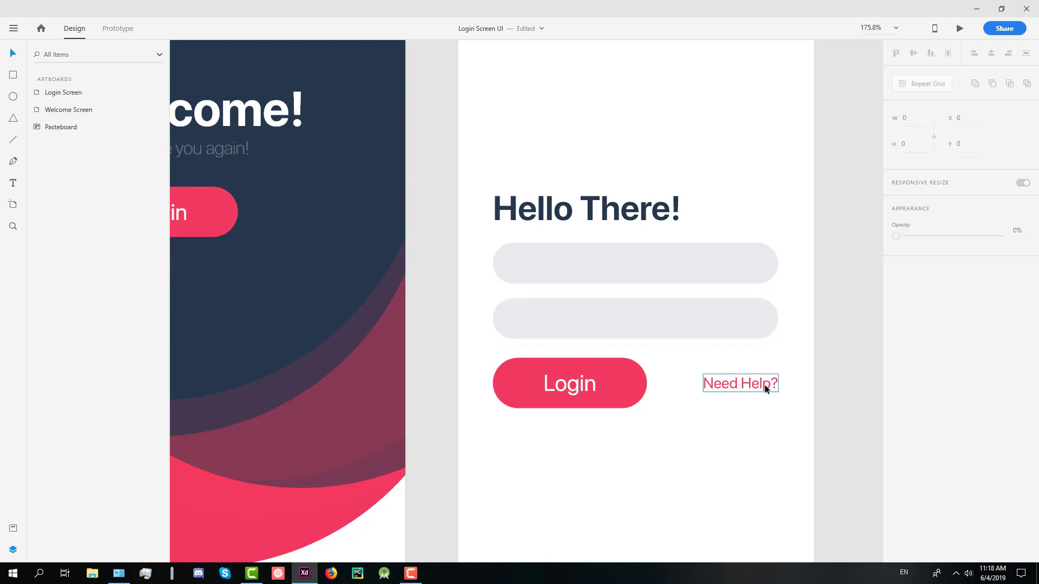
{"action": "key", "text": "t"}
{"action": "left_click", "coordinate": [520, 263]}
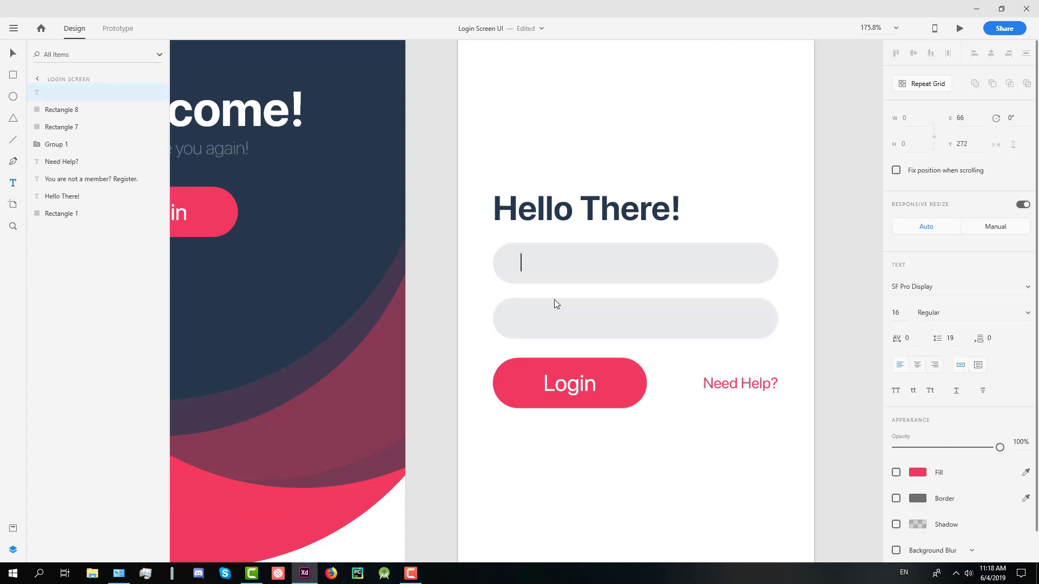
{"action": "type", "text": "emailaddress@"}
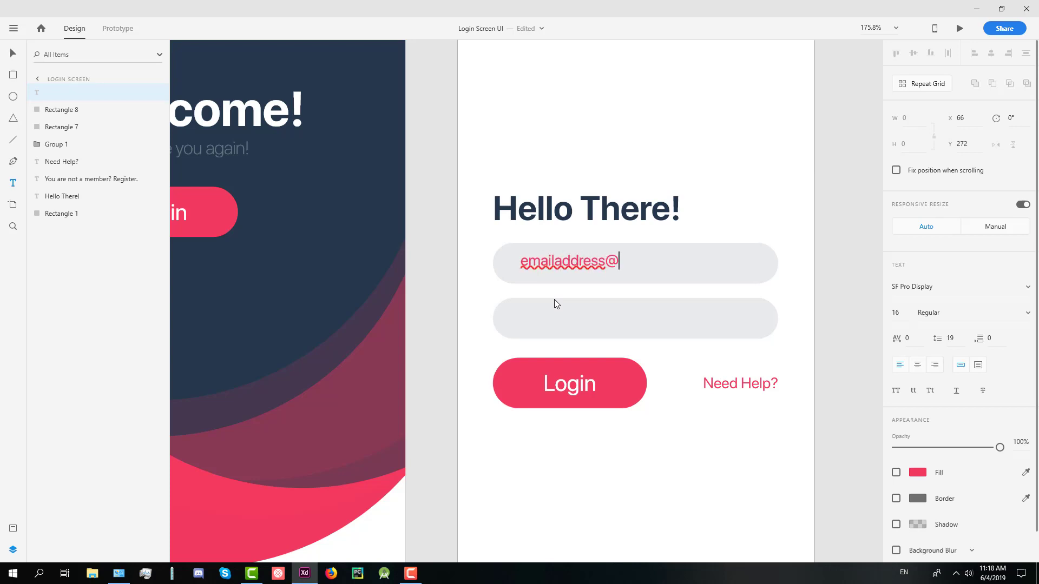
{"action": "key", "text": "BackSpace"}
{"action": "key", "text": "BackSpace"}
{"action": "key", "text": "BackSpace"}
{"action": "key", "text": "BackSpace"}
{"action": "key", "text": "BackSpace"}
{"action": "key", "text": "BackSpace"}
{"action": "key", "text": "BackSpace"}
{"action": "key", "text": "BackSpace"}
{"action": "key", "text": "BackSpace"}
{"action": "key", "text": "BackSpace"}
{"action": "key", "text": "BackSpace"}
{"action": "key", "text": "BackSpace"}
{"action": "key", "text": "BackSpace"}
{"action": "type", "text": "someone@gmail.com"}
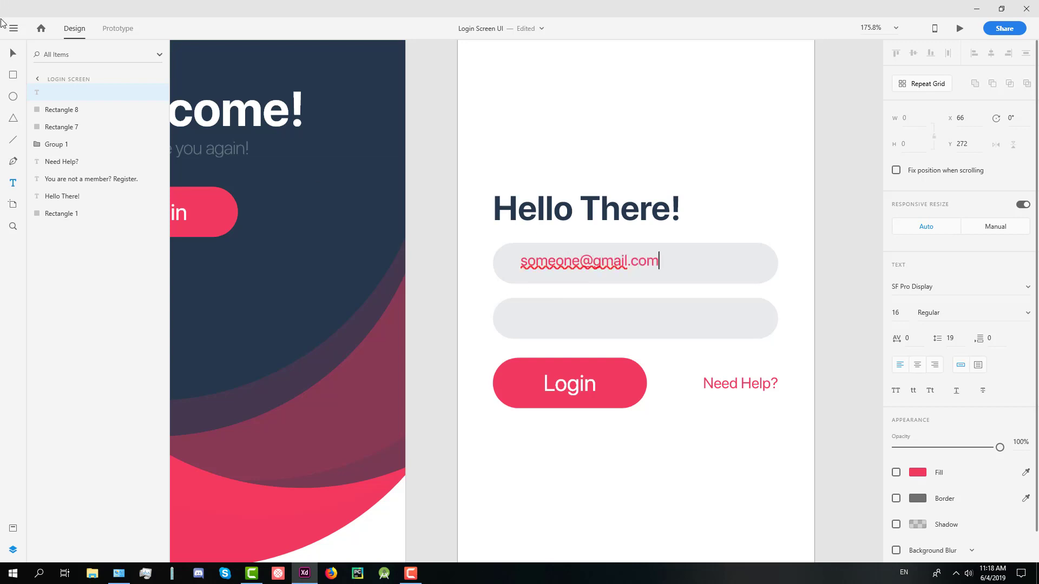
{"action": "key", "text": "Escape"}
Colour the e-mail text dark navy and centre it vertically in the field.
{"action": "left_click", "coordinate": [914, 475]}
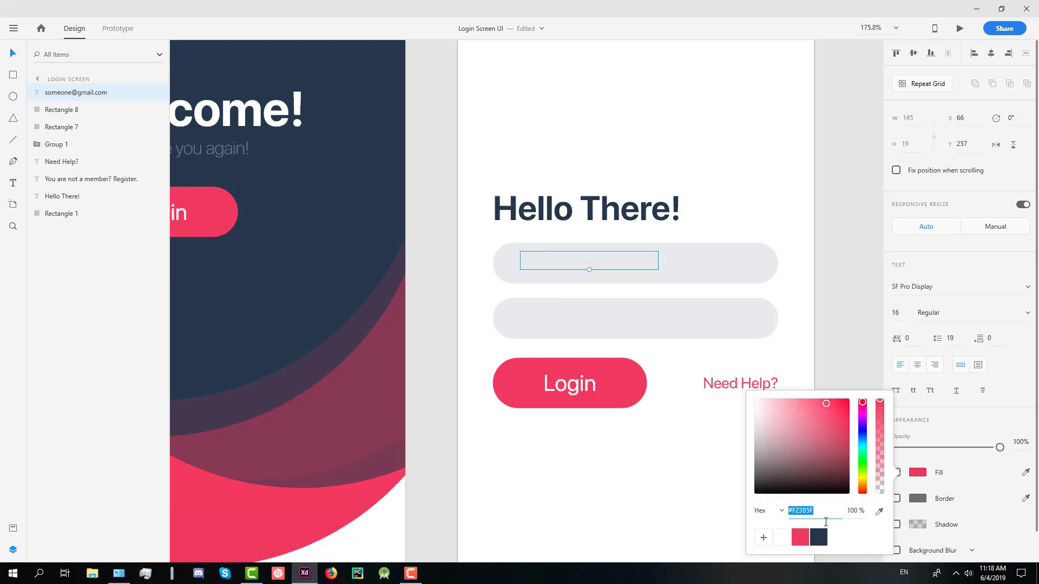
{"action": "left_click", "coordinate": [818, 537]}
{"action": "left_click", "coordinate": [590, 264]}
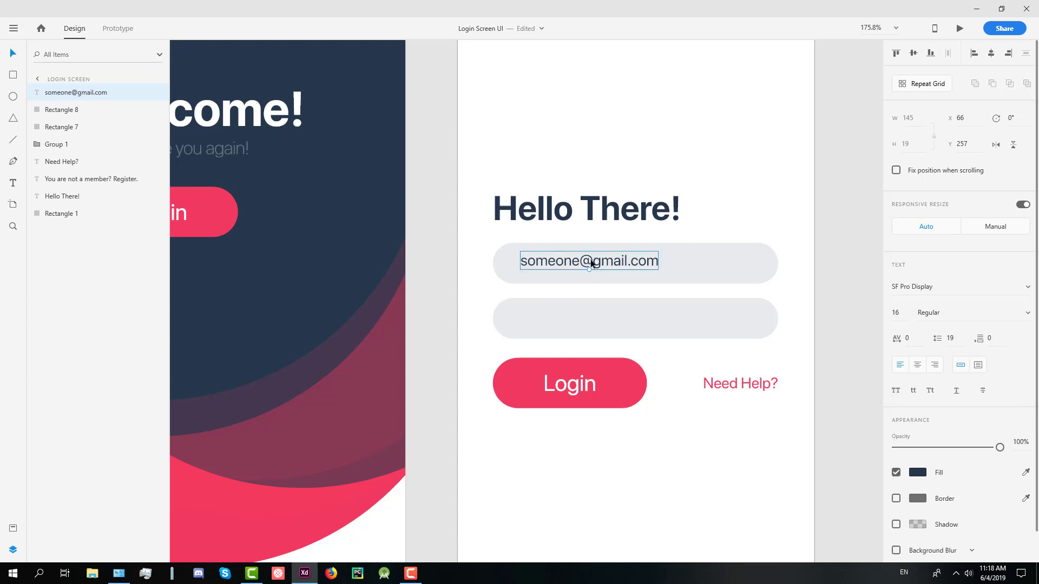
{"action": "left_click_drag", "start_coordinate": [591, 263], "coordinate": [592, 265]}
{"action": "key", "text": "Left"}
{"action": "key", "text": "Left"}
{"action": "key", "text": "Left"}
{"action": "key", "text": "Left"}
{"action": "key", "text": "Left"}
{"action": "key", "text": "Left"}
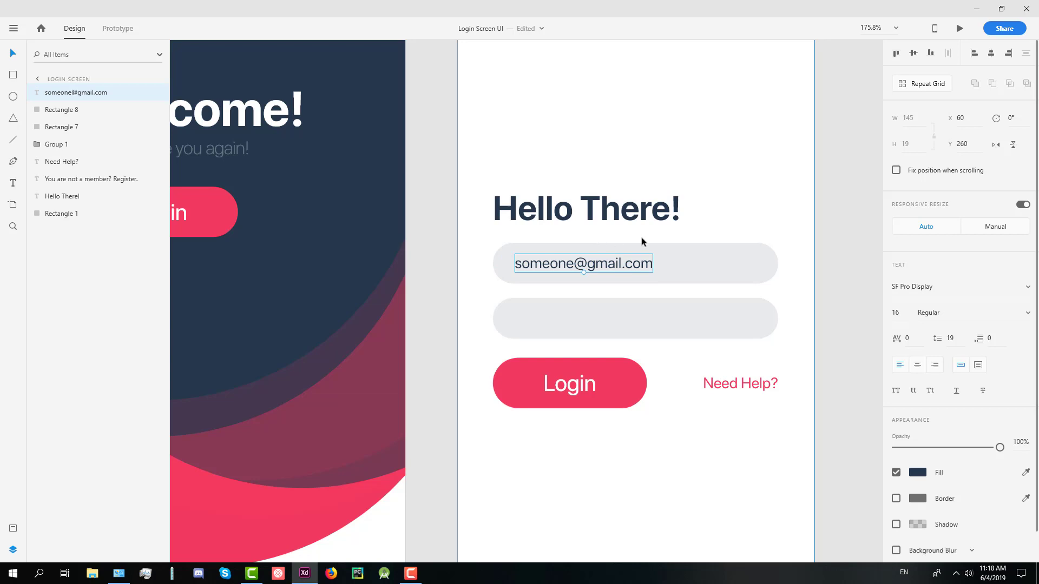
Draw a small borderless dark navy circle in the password field.
{"action": "key", "text": "e"}
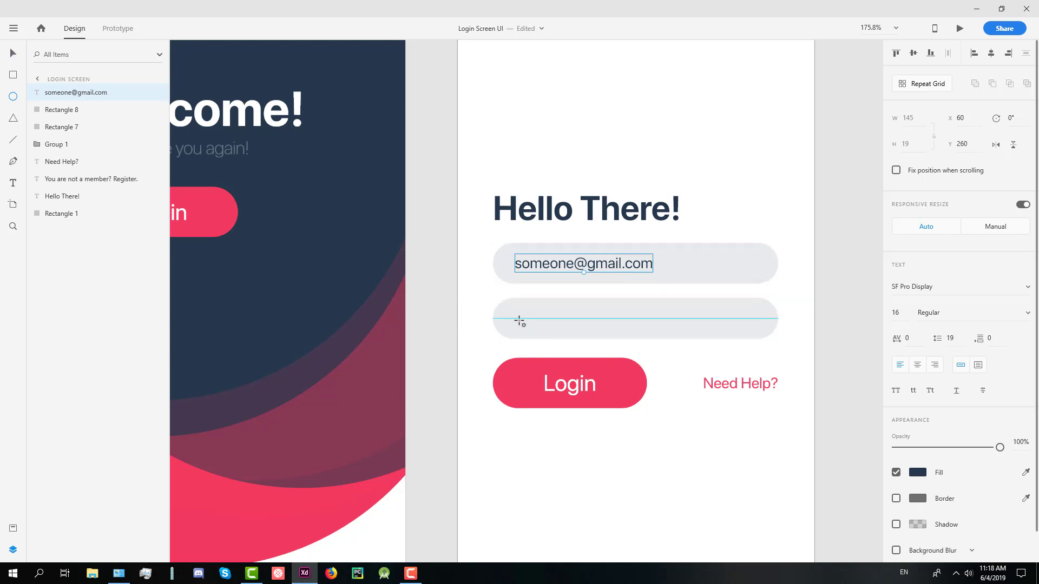
{"action": "left_click_drag", "start_coordinate": [519, 319], "coordinate": [513, 314]}
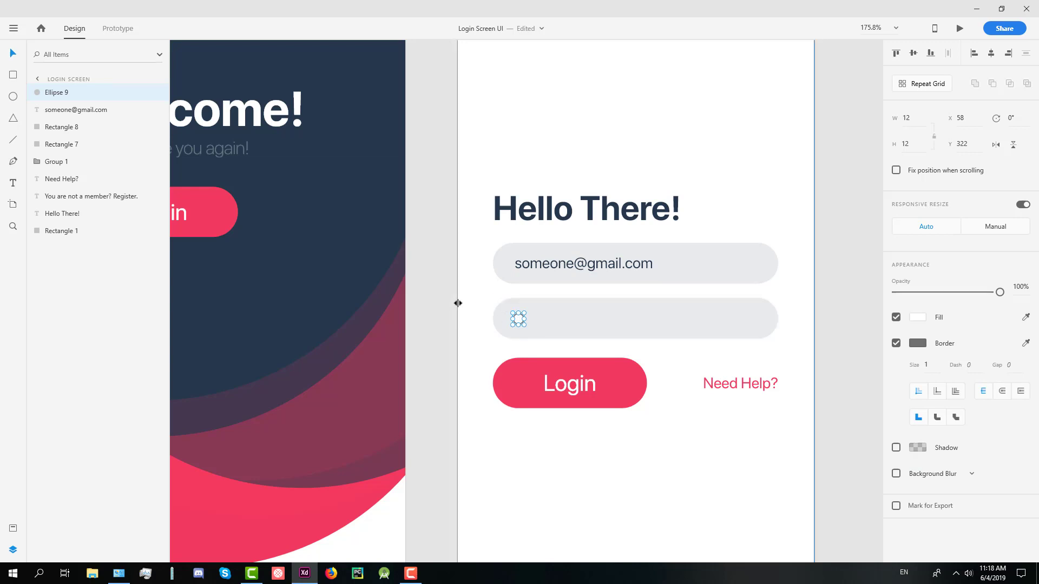
{"action": "left_click", "coordinate": [425, 248]}
{"action": "scroll", "coordinate": [517, 320], "scroll_direction": "up", "scroll_amount": 5}
{"action": "left_click", "coordinate": [518, 324]}
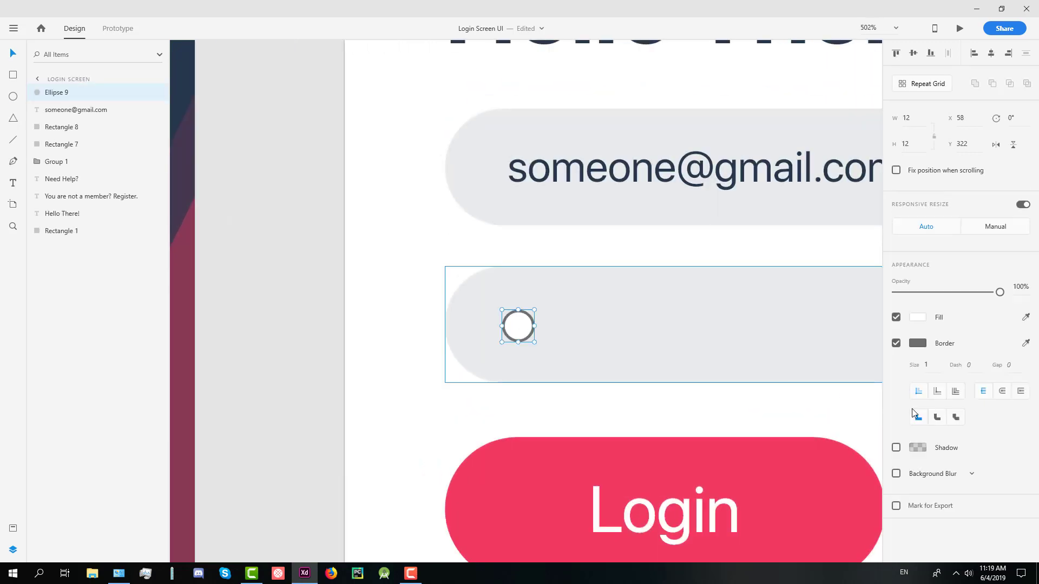
{"action": "left_click", "coordinate": [897, 343]}
{"action": "left_click", "coordinate": [917, 317]}
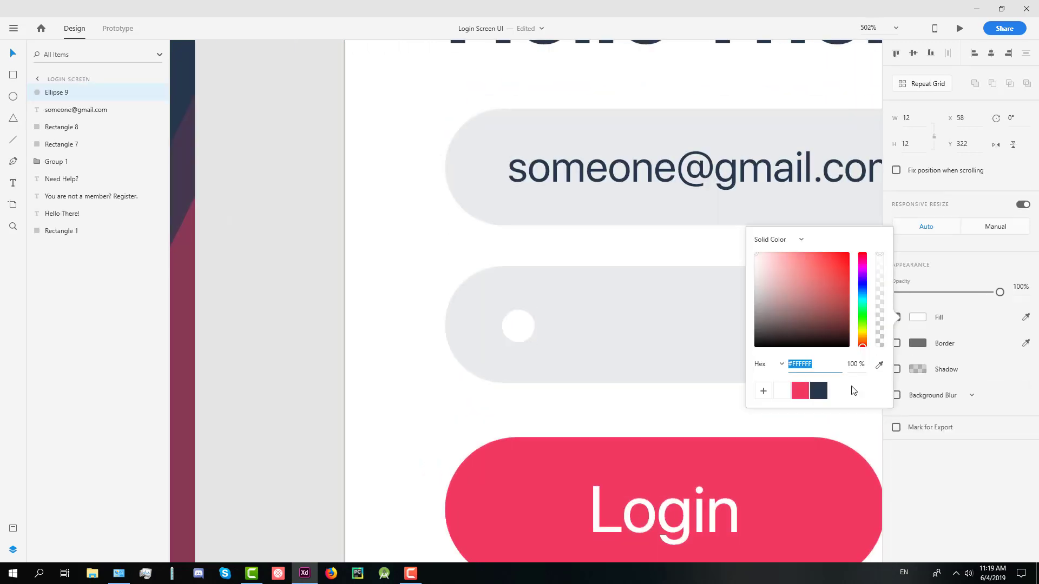
{"action": "left_click", "coordinate": [818, 390]}
{"action": "left_click", "coordinate": [511, 333]}
Position the dot in the password field and select the row of dots.
{"action": "left_click_drag", "start_coordinate": [524, 326], "coordinate": [866, 331]}
{"action": "left_click", "coordinate": [538, 183]}
{"action": "left_click", "coordinate": [518, 322]}
{"action": "left_click", "coordinate": [572, 327], "text": "shift"}
{"action": "left_click", "coordinate": [524, 327], "text": "shift"}
{"action": "scroll", "coordinate": [865, 331], "scroll_direction": "down", "scroll_amount": 8}
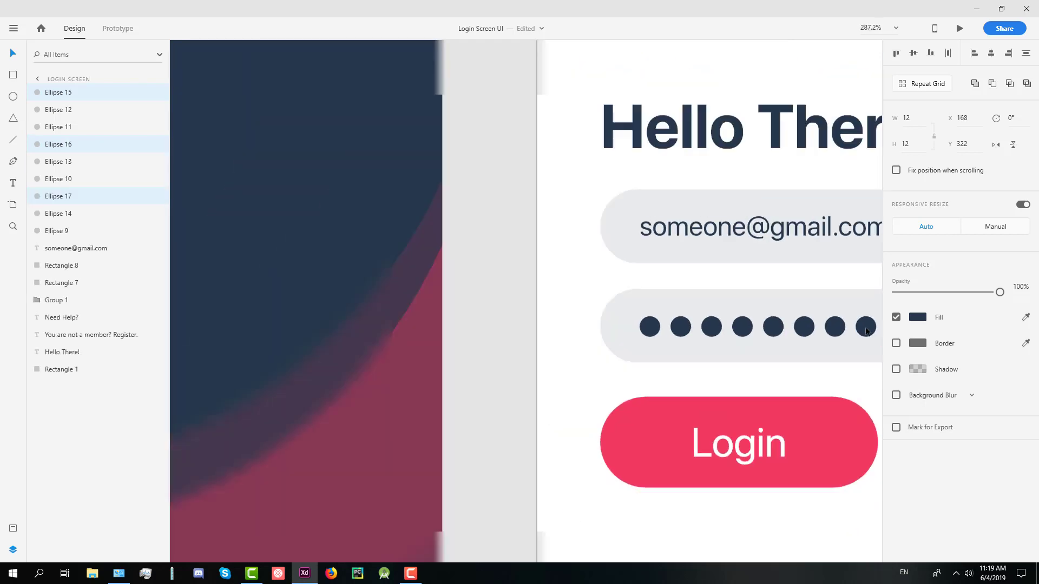
{"action": "scroll", "coordinate": [643, 325], "scroll_direction": "up", "scroll_amount": 5}
{"action": "scroll", "coordinate": [643, 325], "scroll_direction": "up", "scroll_amount": 3}
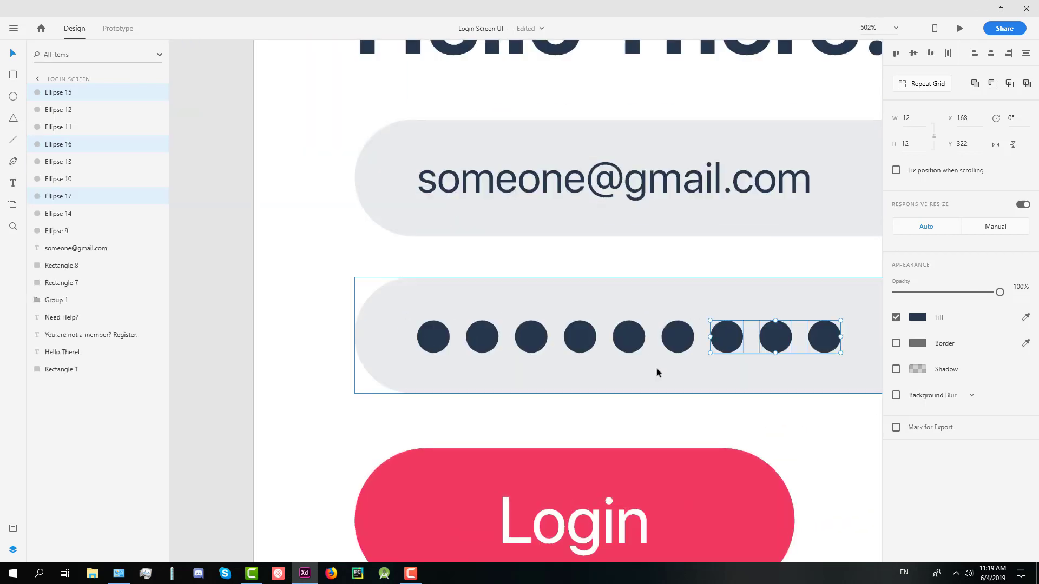
{"action": "scroll", "coordinate": [657, 368], "scroll_direction": "down", "scroll_amount": 8}
Delete eight of the password dots, leaving only one.
{"action": "left_click", "coordinate": [747, 276]}
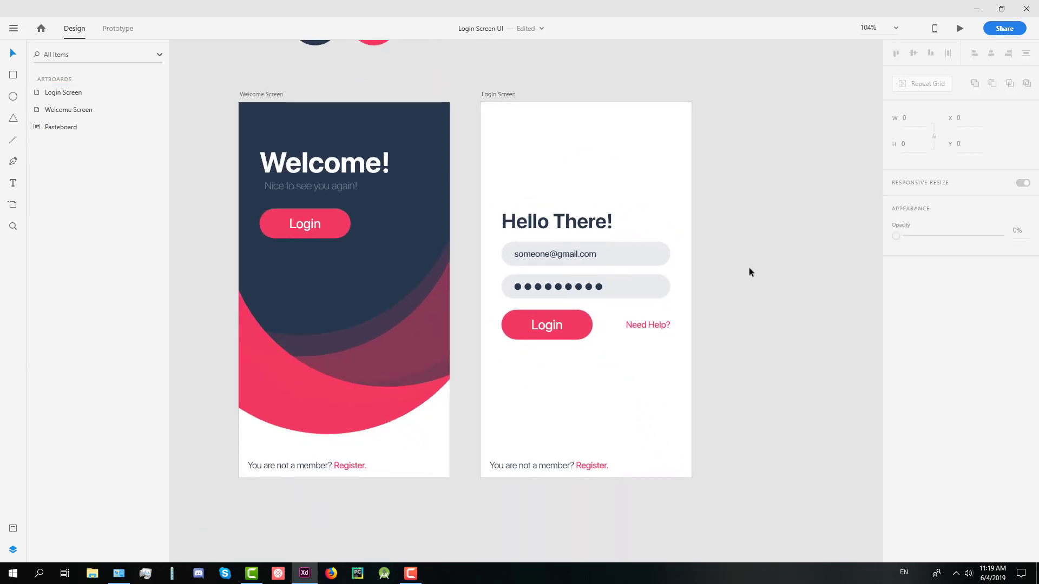
{"action": "scroll", "coordinate": [557, 260], "scroll_direction": "up", "scroll_amount": 6}
{"action": "left_click", "coordinate": [529, 223]}
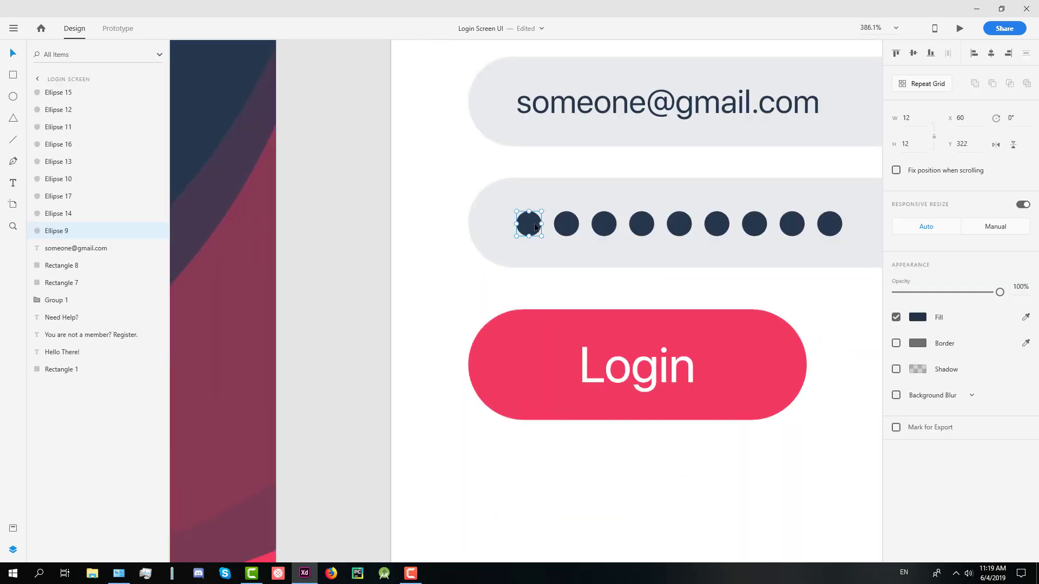
{"action": "left_click", "coordinate": [566, 224], "text": "shift"}
{"action": "left_click", "coordinate": [604, 224], "text": "shift"}
{"action": "left_click", "coordinate": [642, 224], "text": "shift"}
{"action": "left_click", "coordinate": [679, 225], "text": "shift"}
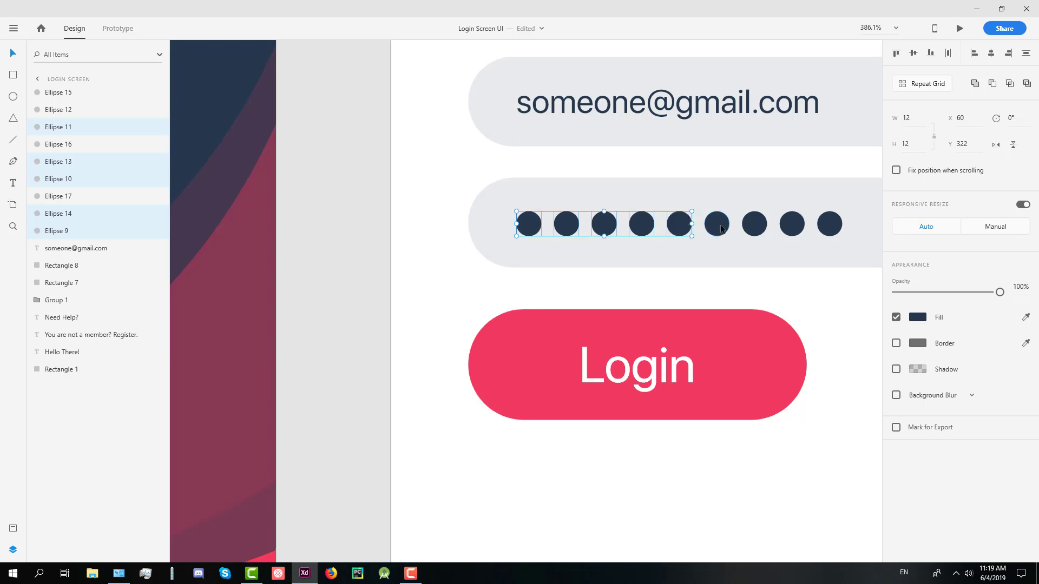
{"action": "left_click", "coordinate": [716, 224], "text": "shift"}
{"action": "key", "text": "Delete"}
{"action": "left_click", "coordinate": [755, 223]}
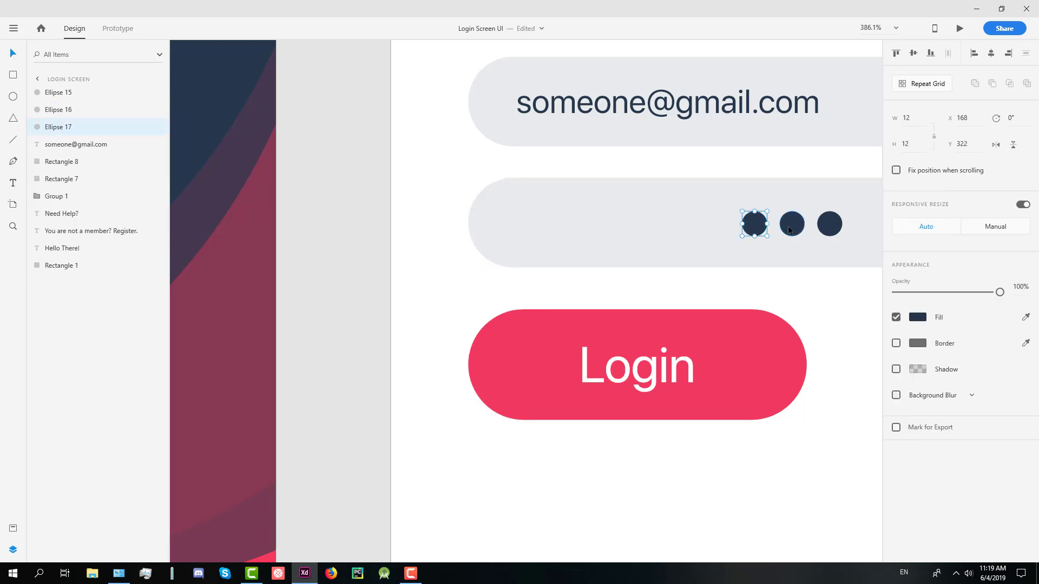
{"action": "left_click", "coordinate": [793, 223], "text": "shift"}
{"action": "key", "text": "Delete"}
Shrink the remaining dot to 8×8 and copy dots leftward to build the row.
{"action": "left_click", "coordinate": [840, 229]}
{"action": "left_click_drag", "start_coordinate": [842, 212], "coordinate": [702, 233]}
{"action": "scroll", "coordinate": [827, 225], "scroll_direction": "up", "scroll_amount": 4}
{"action": "left_click", "coordinate": [739, 230], "text": "shift"}
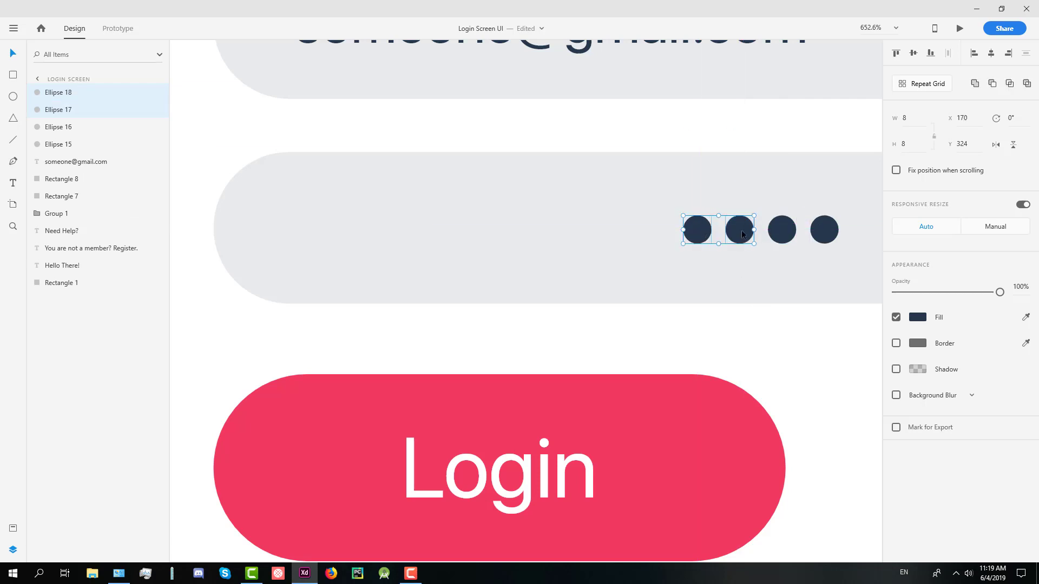
{"action": "left_click", "coordinate": [782, 229], "text": "shift"}
{"action": "left_click", "coordinate": [825, 229], "text": "shift"}
{"action": "left_click_drag", "start_coordinate": [827, 229], "coordinate": [658, 234]}
Move all eight dots left to align with the e-mail text at the field's start.
{"action": "left_click", "coordinate": [697, 229], "text": "shift"}
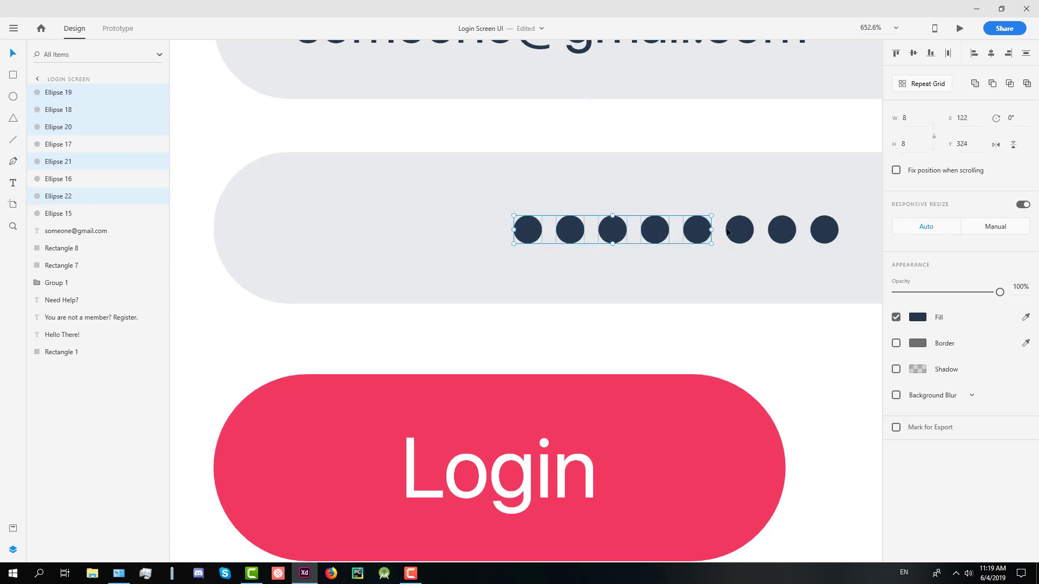
{"action": "left_click", "coordinate": [739, 229], "text": "shift"}
{"action": "left_click", "coordinate": [782, 230], "text": "shift"}
{"action": "left_click", "coordinate": [824, 230], "text": "shift"}
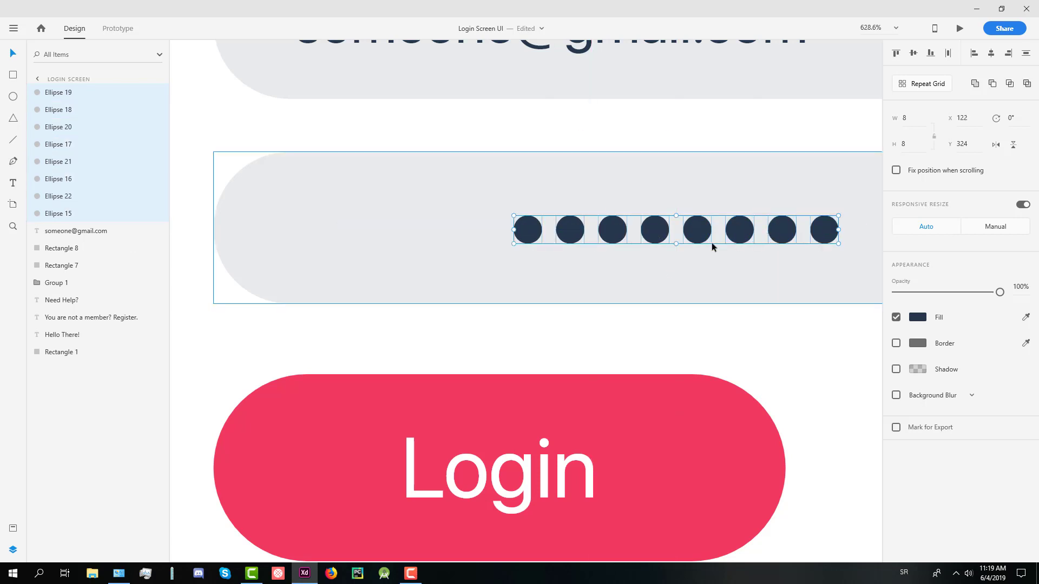
{"action": "scroll", "coordinate": [712, 238], "scroll_direction": "down", "scroll_amount": 4}
{"action": "left_click_drag", "start_coordinate": [713, 239], "coordinate": [601, 239]}
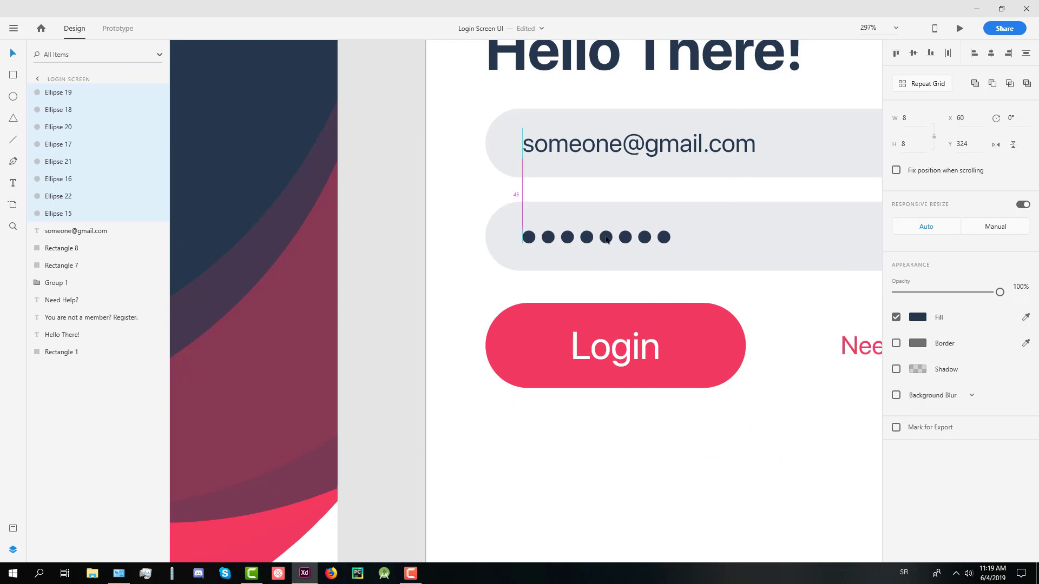
{"action": "key", "text": "ctrl+0"}
Save the Login Screen UI document with Ctrl+S and view both artboards.
{"action": "left_click", "coordinate": [788, 227]}
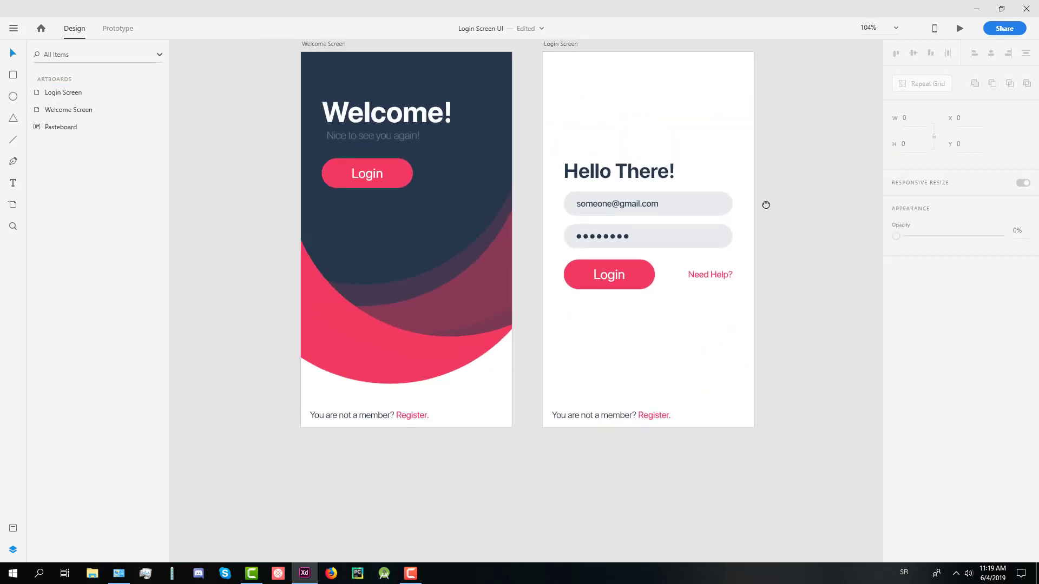
{"action": "scroll", "coordinate": [758, 205], "scroll_direction": "right", "scroll_amount": 2}
{"action": "scroll", "coordinate": [758, 206], "scroll_direction": "up", "scroll_amount": 1}
{"action": "key", "text": "ctrl+s"}
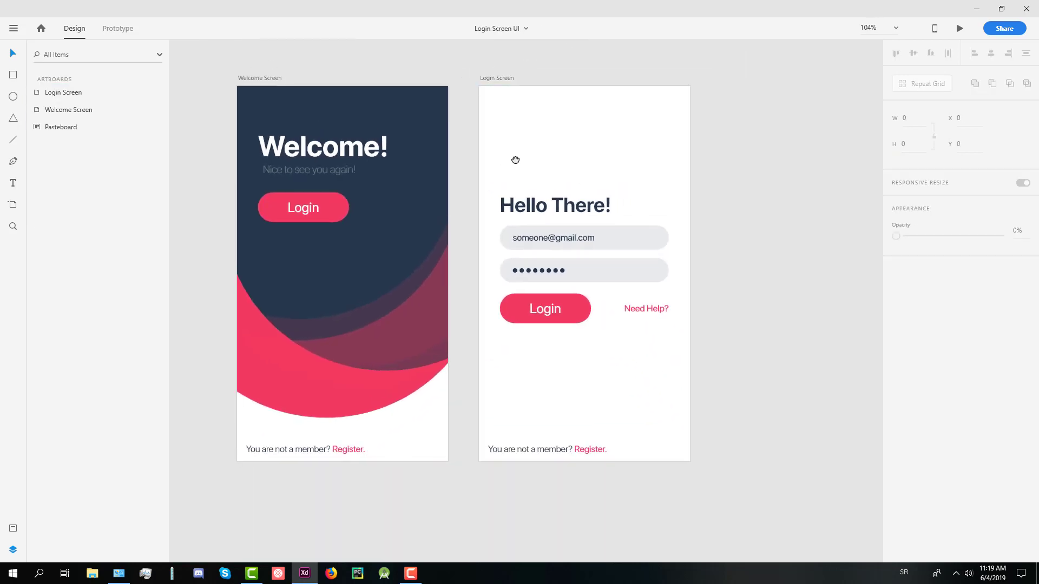
{"action": "scroll", "coordinate": [544, 153], "scroll_direction": "down", "scroll_amount": 4}
{"action": "scroll", "coordinate": [516, 148], "scroll_direction": "up", "scroll_amount": 4}
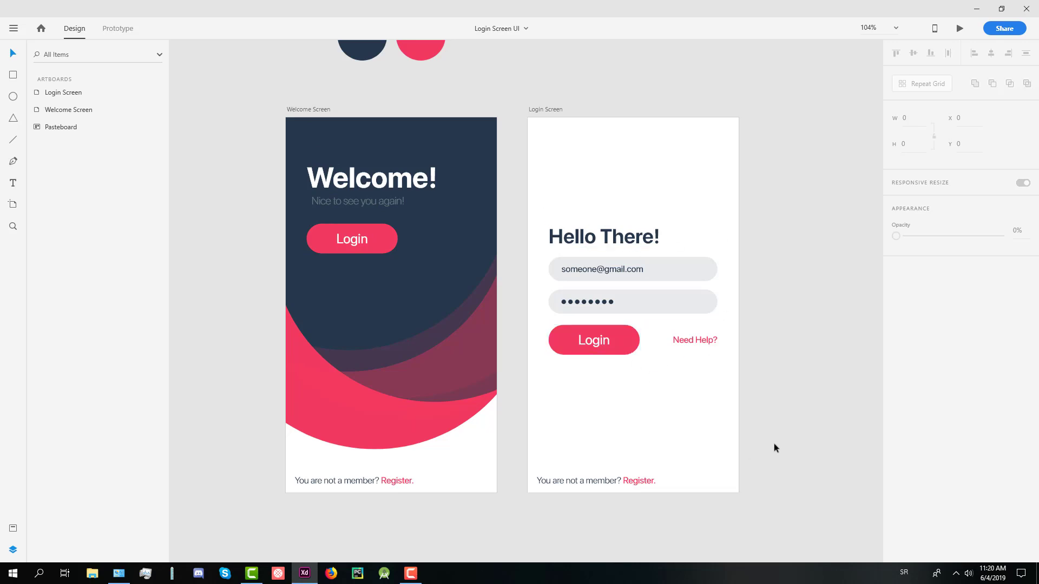
{"action": "scroll", "coordinate": [774, 433], "scroll_direction": "down", "scroll_amount": 3, "text": "ctrl"}
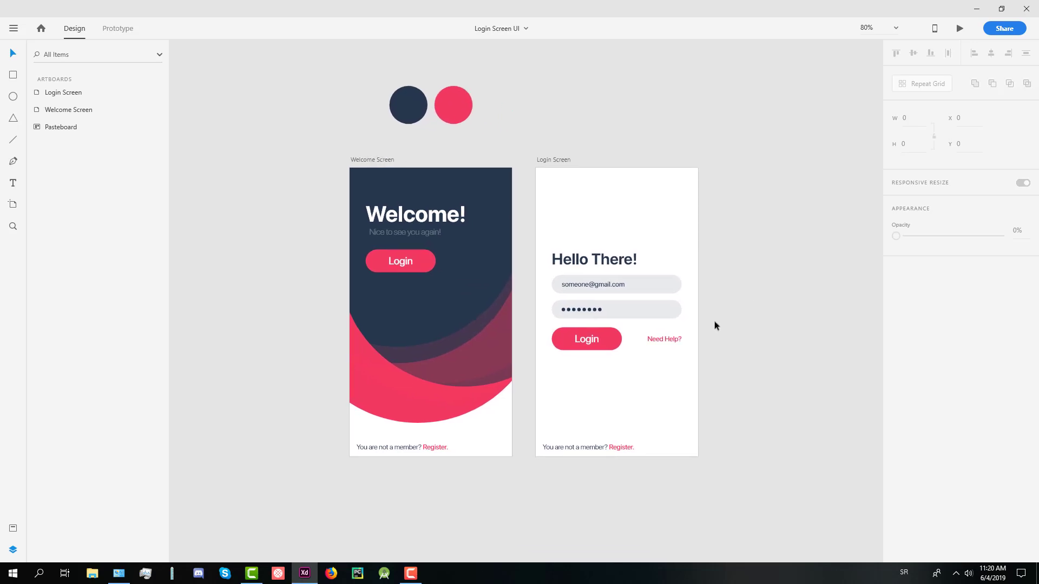